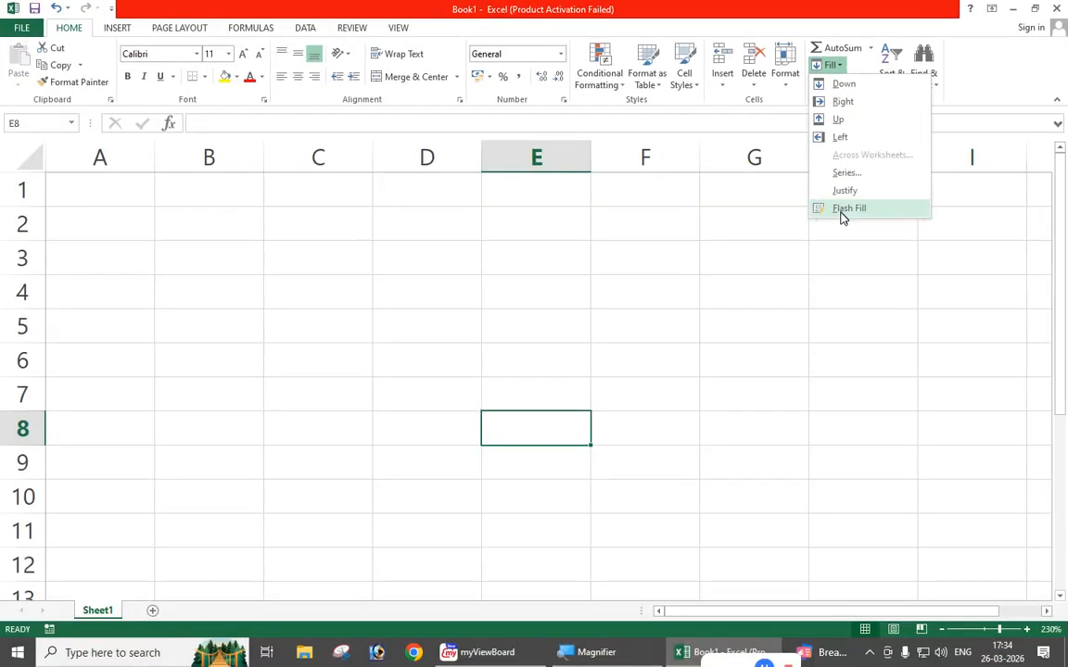
left_click(597, 278)
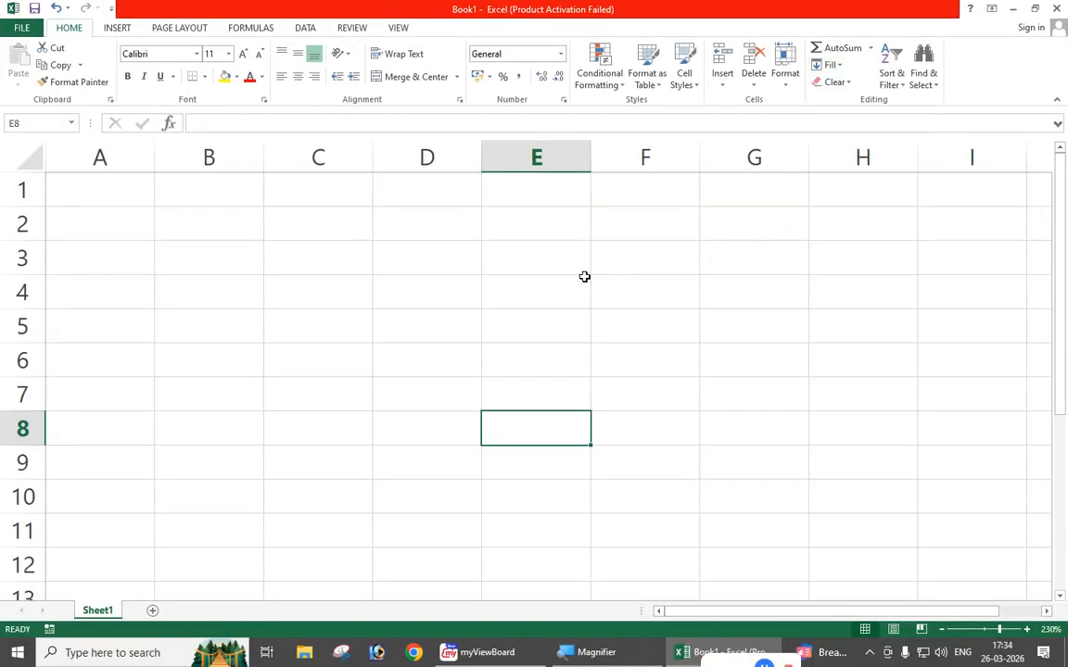
left_click(524, 292)
left_click(828, 64)
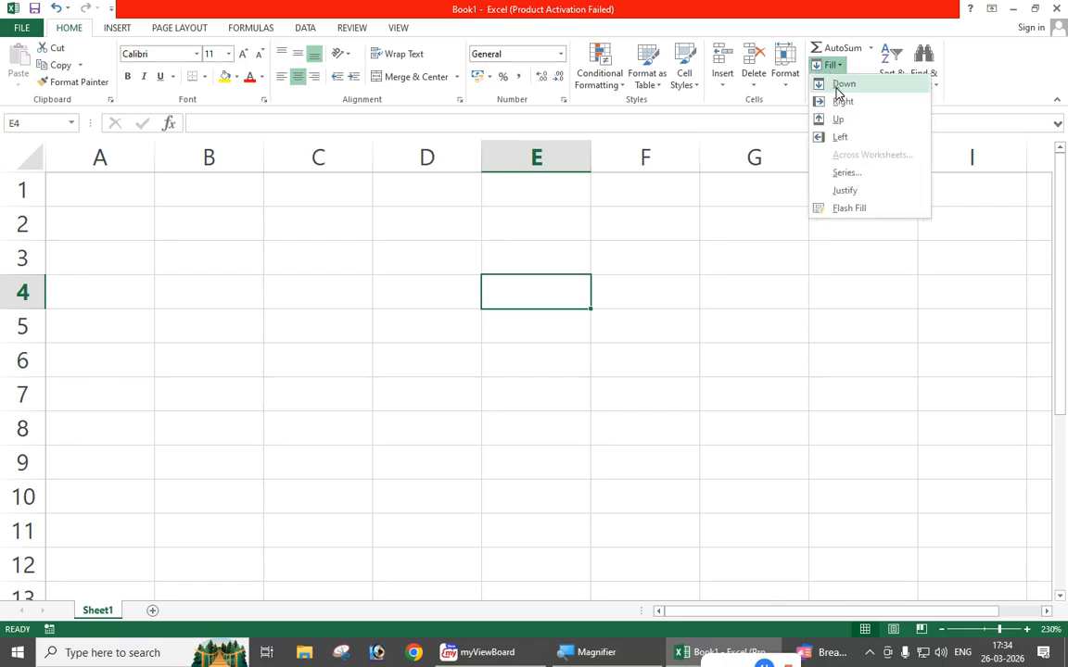
left_click(521, 332)
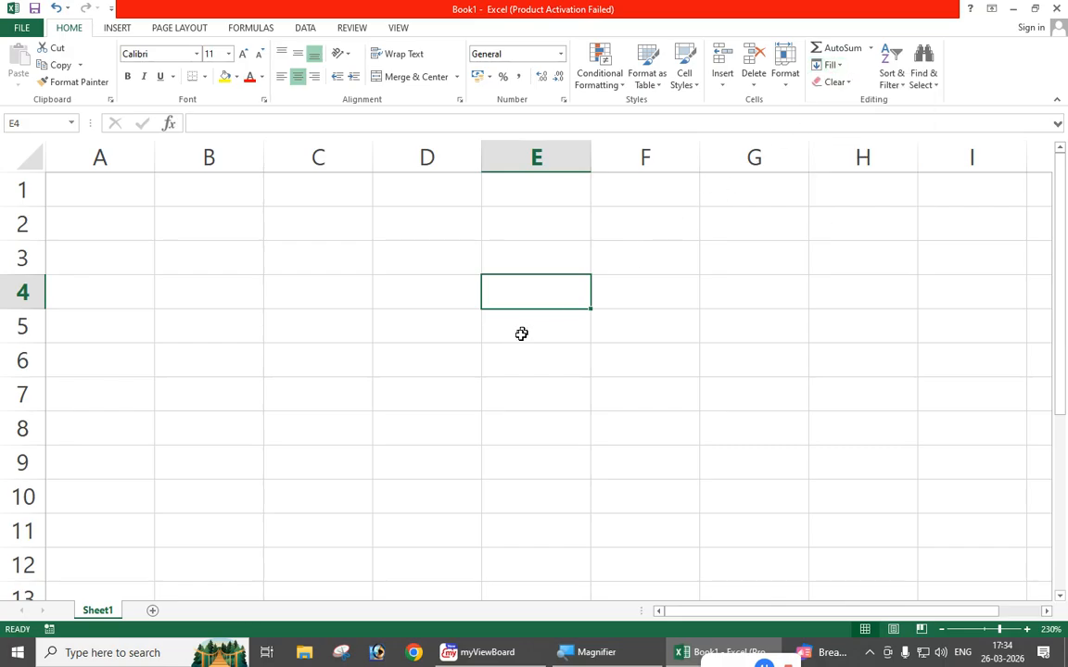
left_click(439, 335)
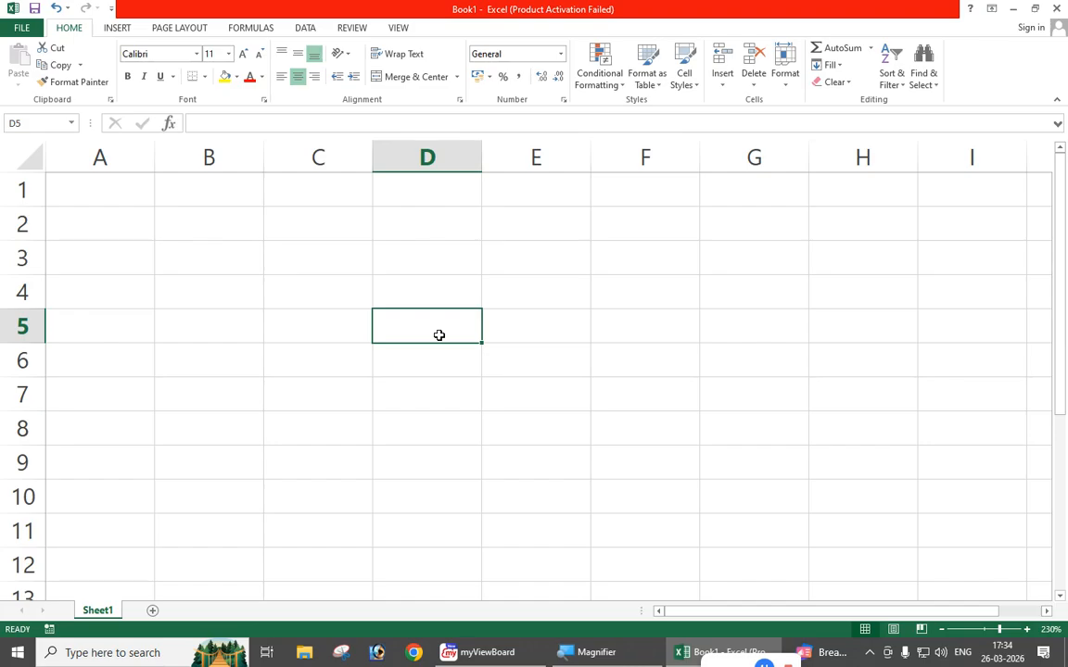
left_click(496, 335)
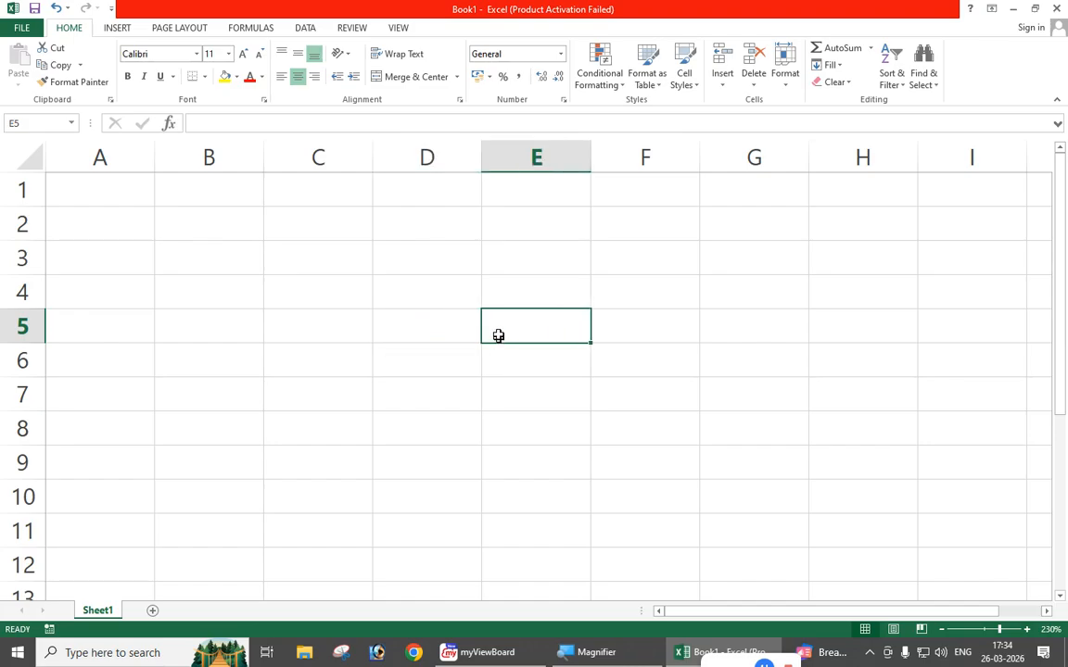
left_click(339, 264)
- Enter the word Computer in cell D4
left_click(422, 297)
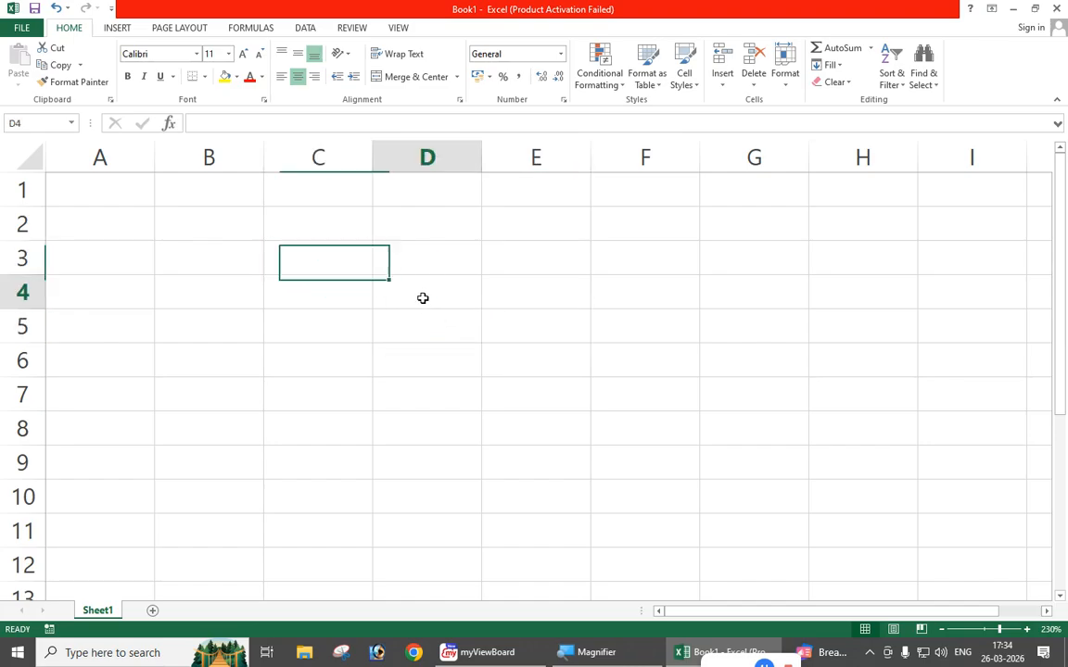
type("x")
key("BackSpace")
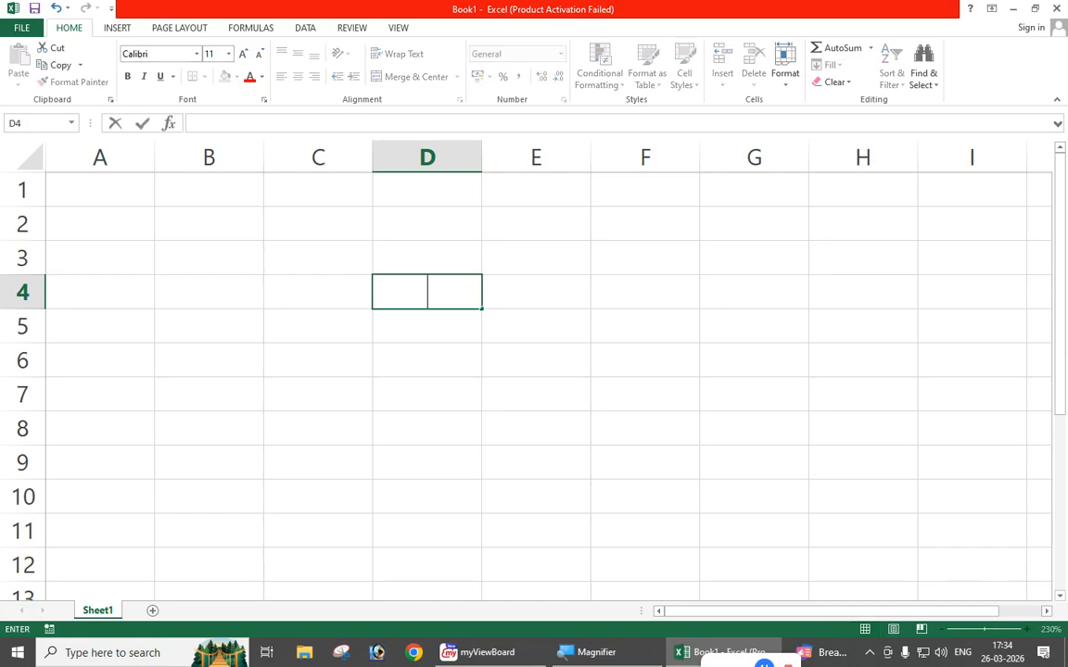
type("cOMPU")
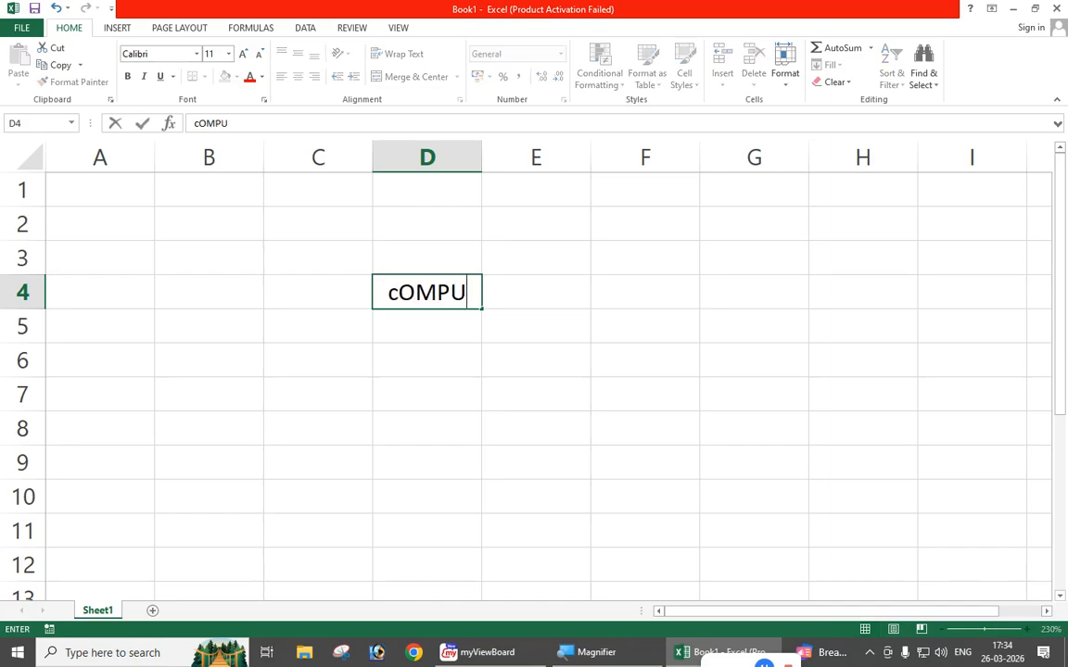
type("TER")
key("Return")
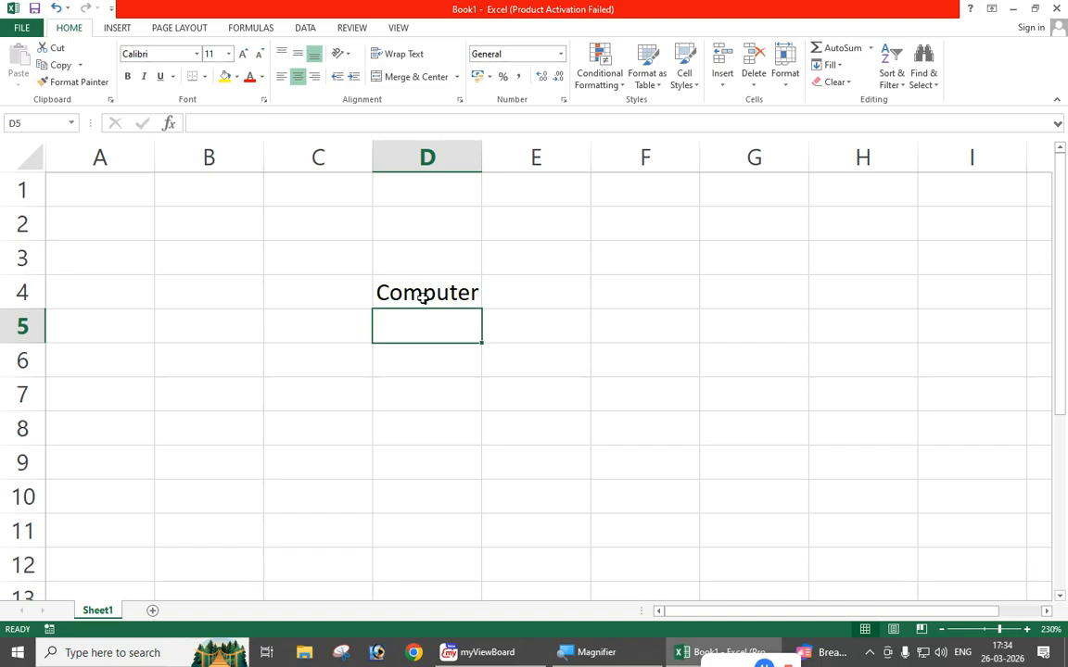
- Fill the word in cell D4 down through cell D11 with the Fill command
left_click(424, 297)
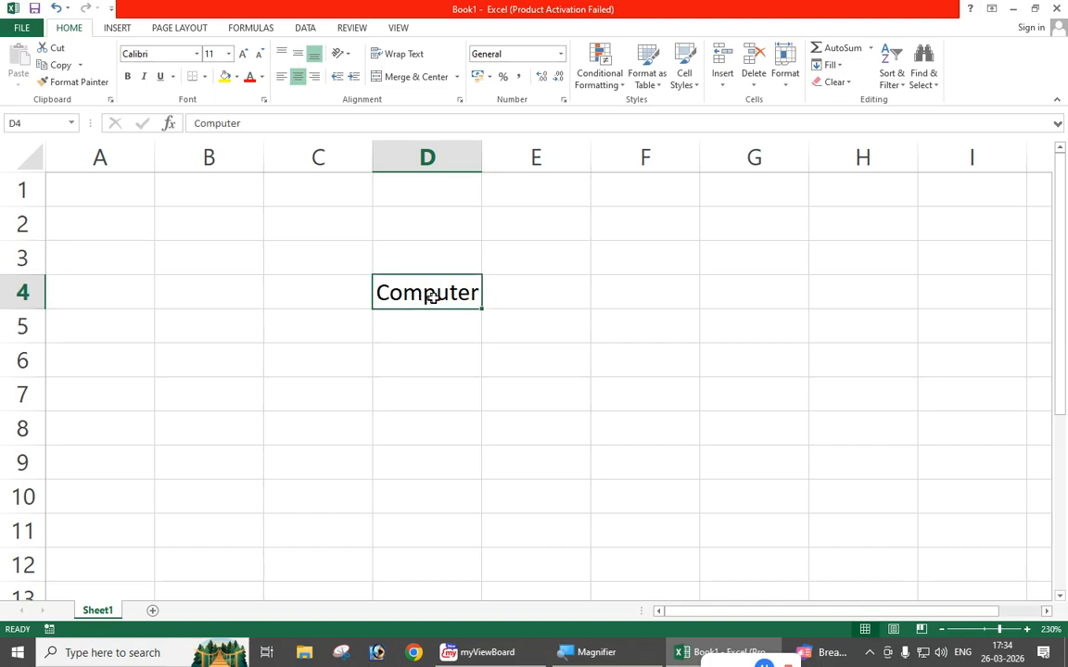
left_click(830, 72)
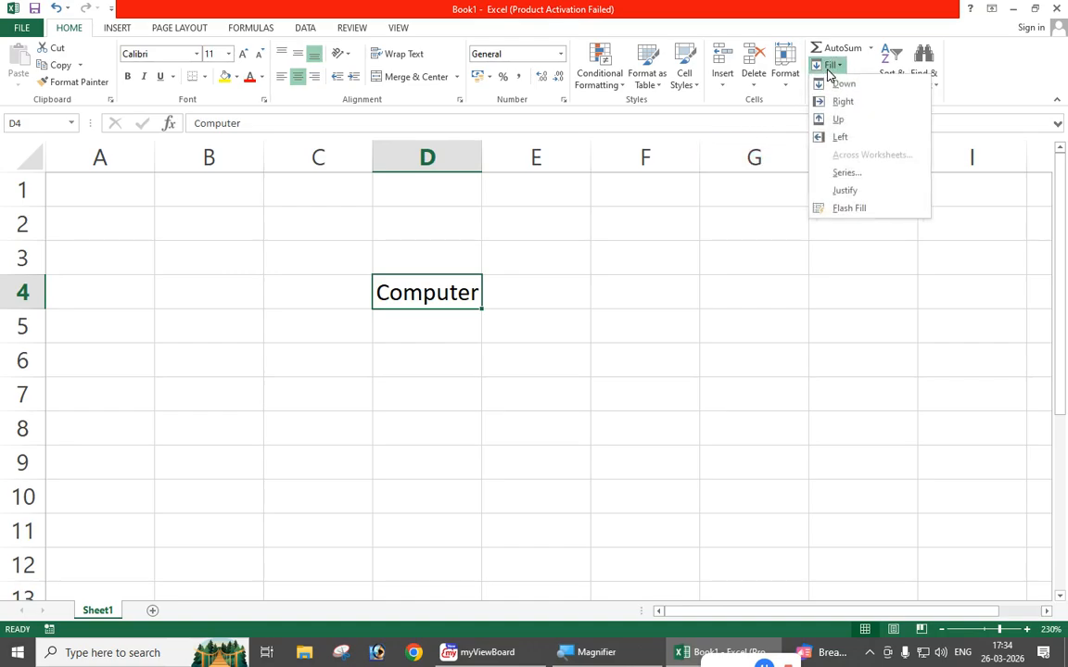
left_click(508, 337)
left_click_drag(423, 295, 415, 535)
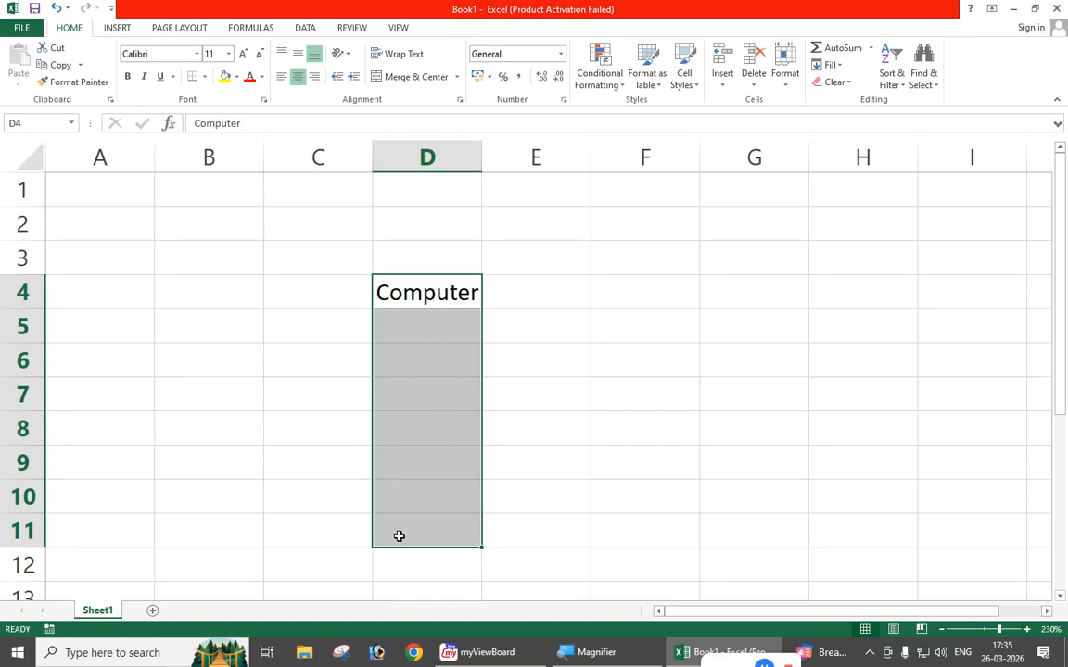
left_click_drag(398, 288, 424, 528)
left_click(828, 65)
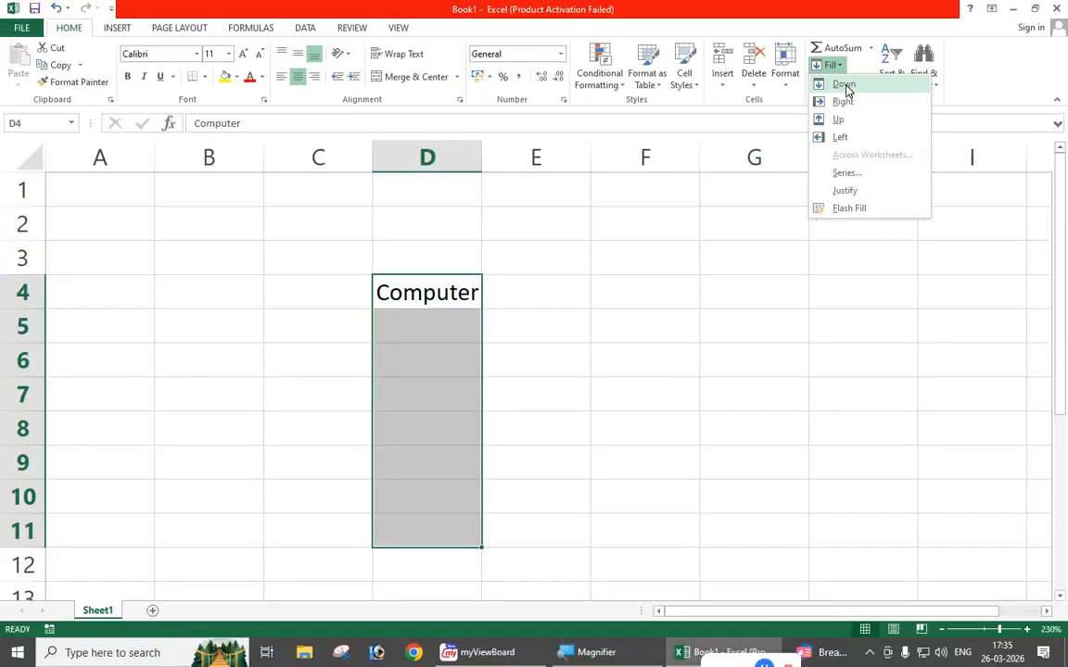
left_click(844, 85)
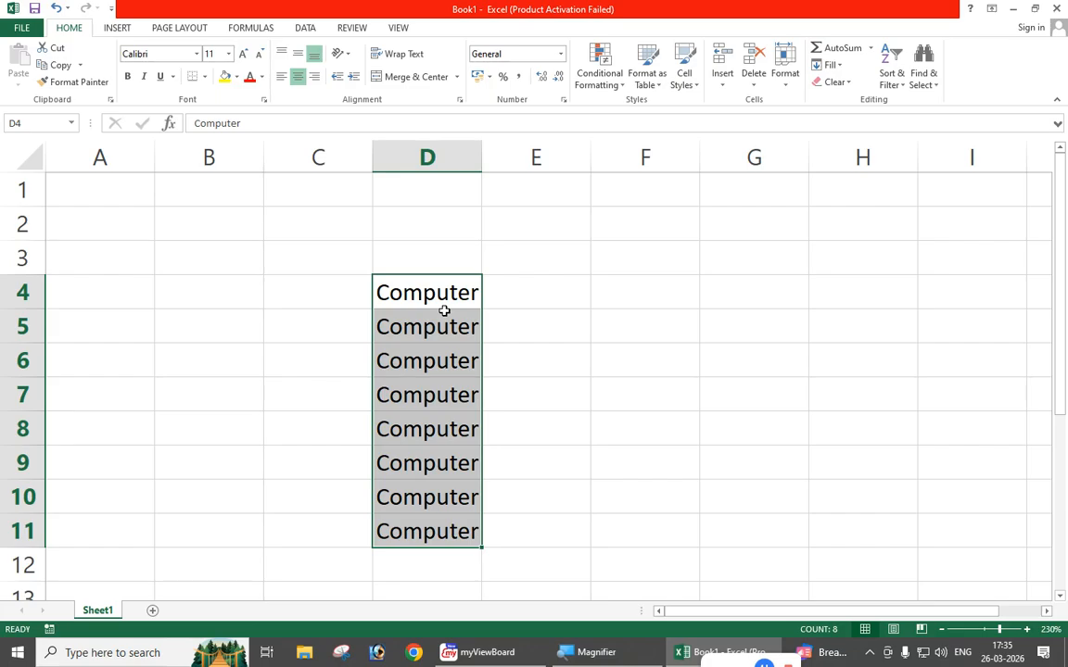
- Fill the word in cell D4 rightward across row 4 through cell H4
left_click(830, 66)
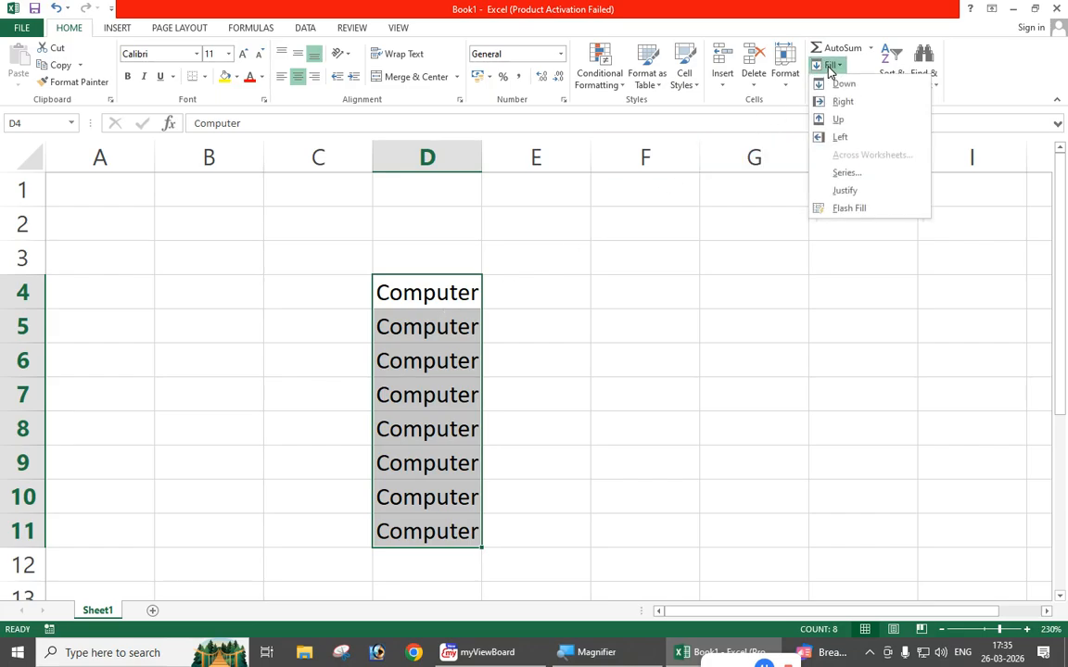
left_click(831, 69)
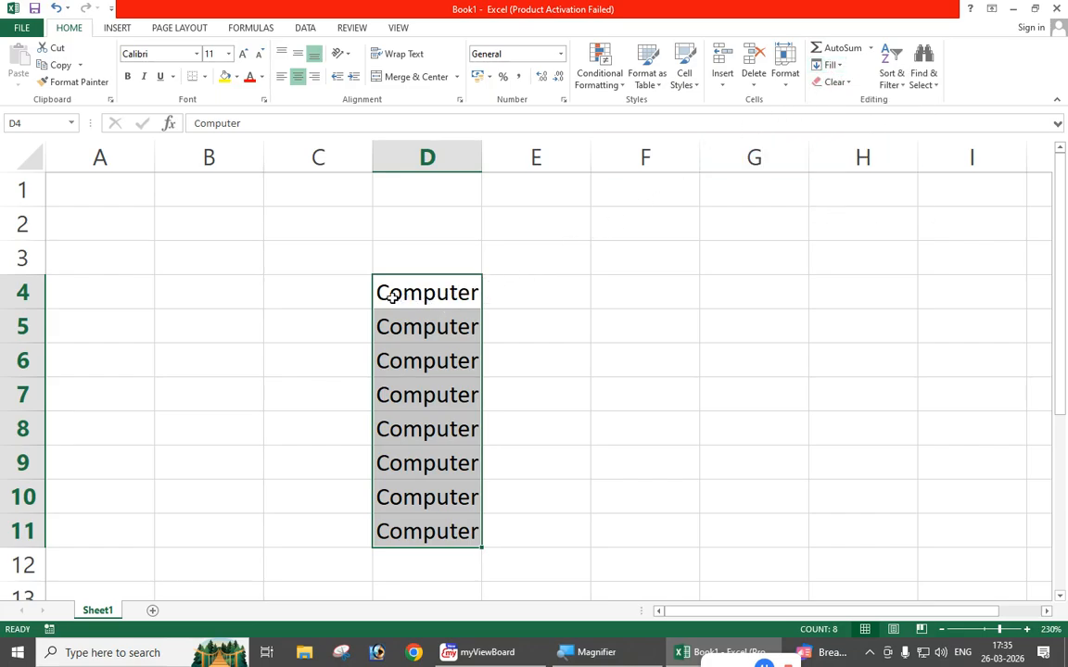
left_click_drag(393, 294, 825, 288)
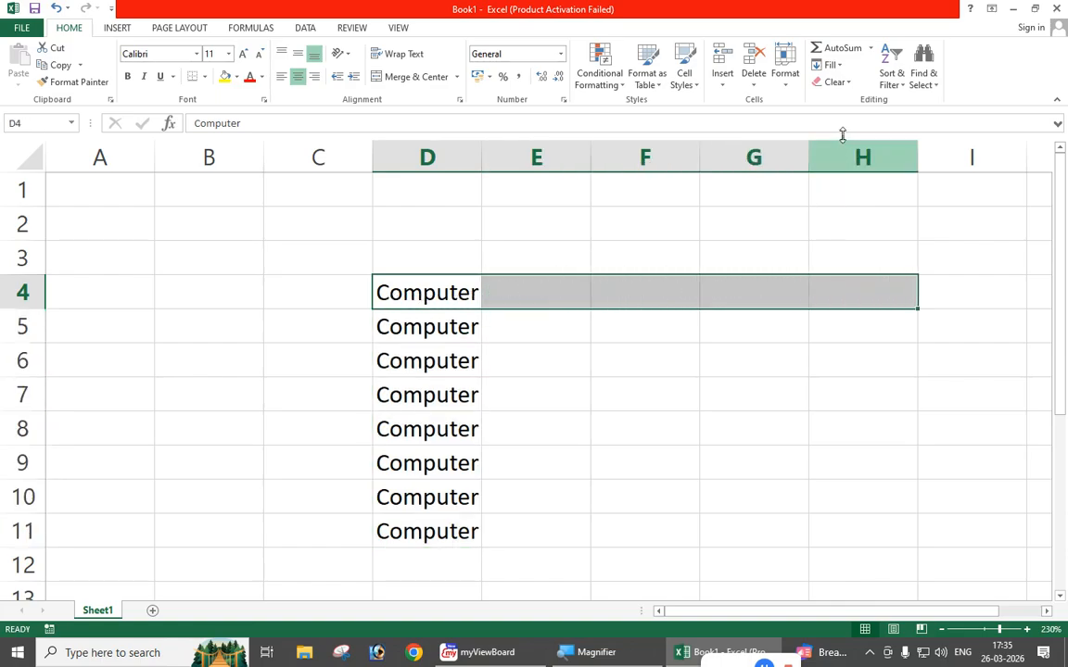
left_click(830, 65)
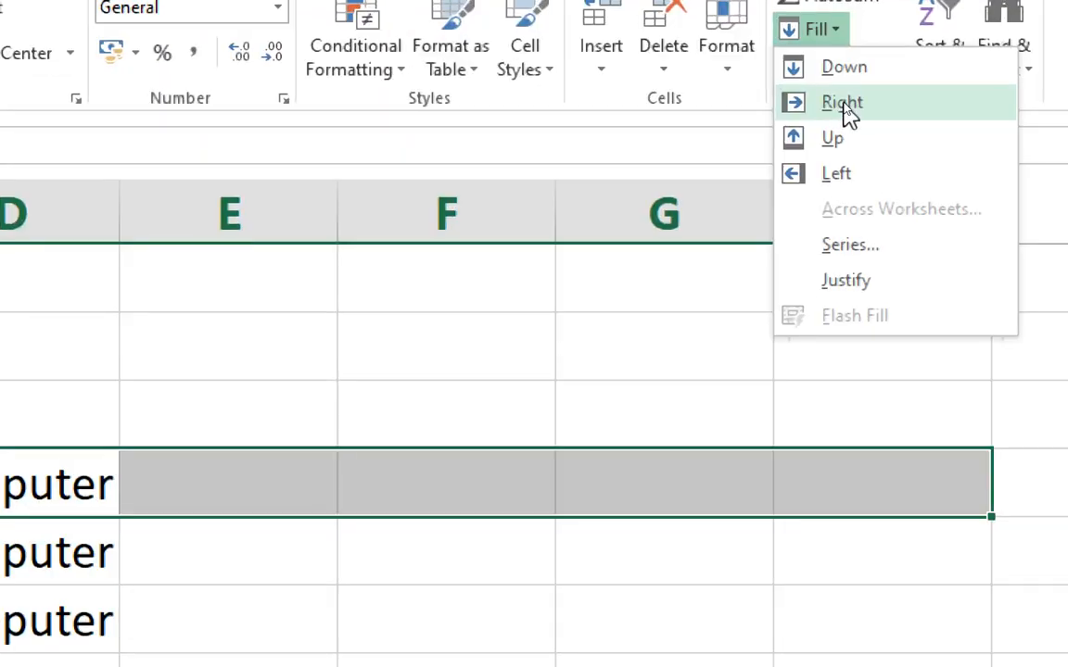
left_click(842, 102)
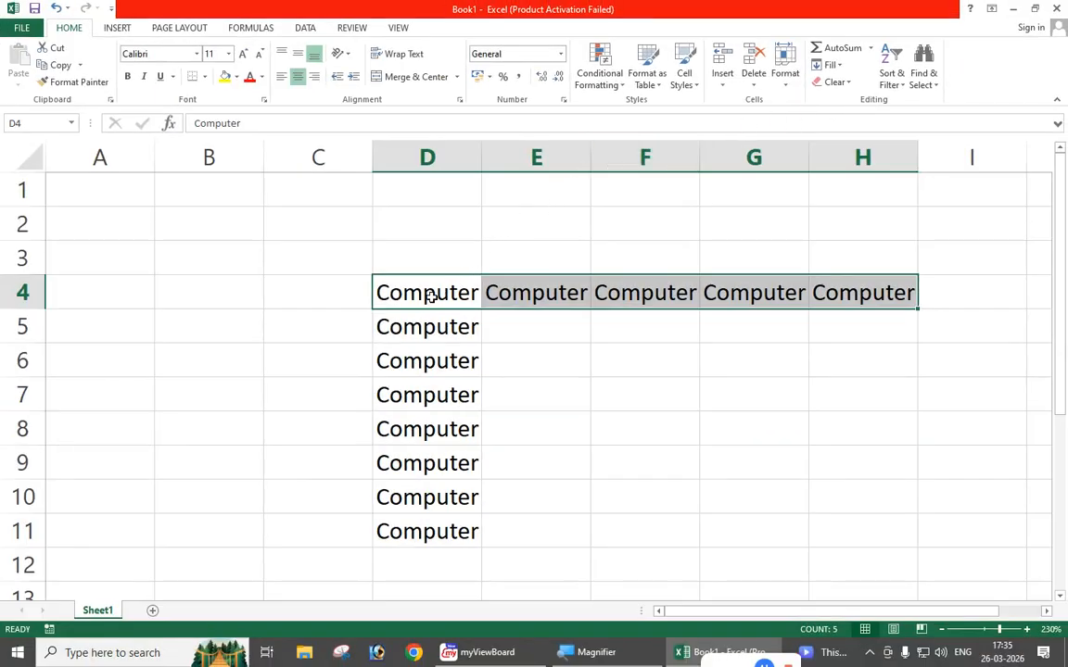
- Fill the word in cell D4 leftward across row 4 through cell A4
left_click(435, 284)
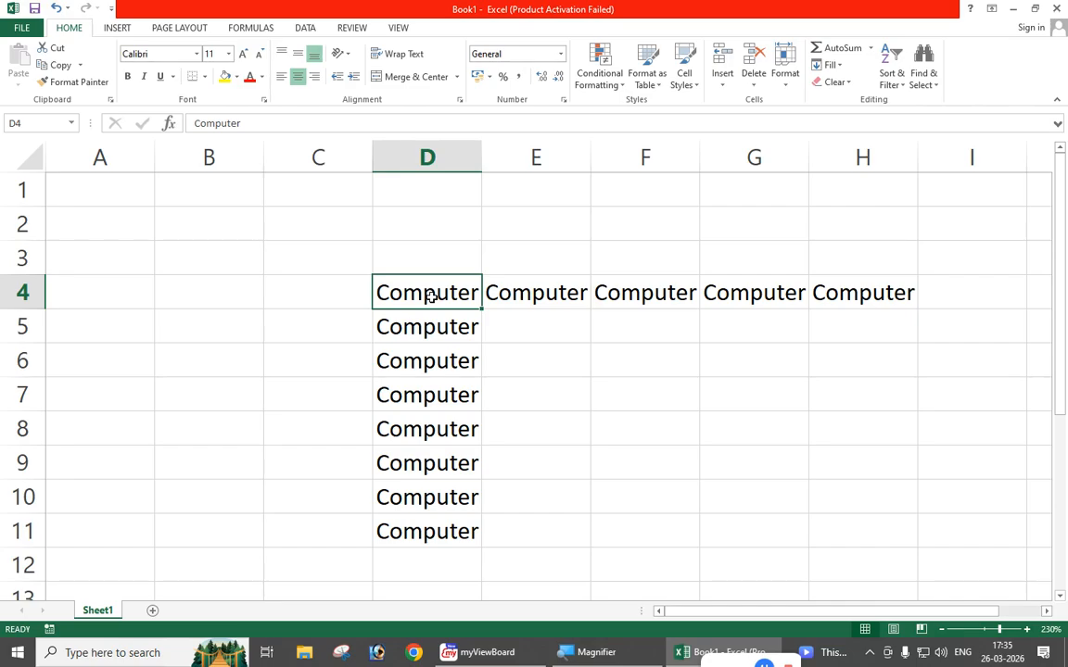
left_click_drag(415, 296, 105, 296)
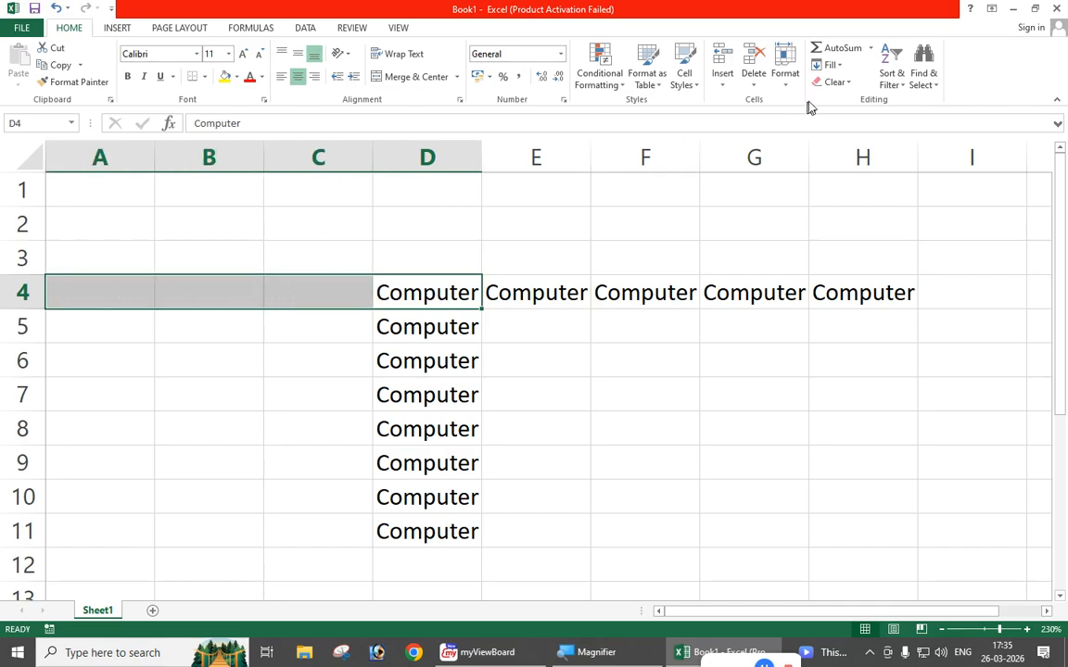
left_click(830, 65)
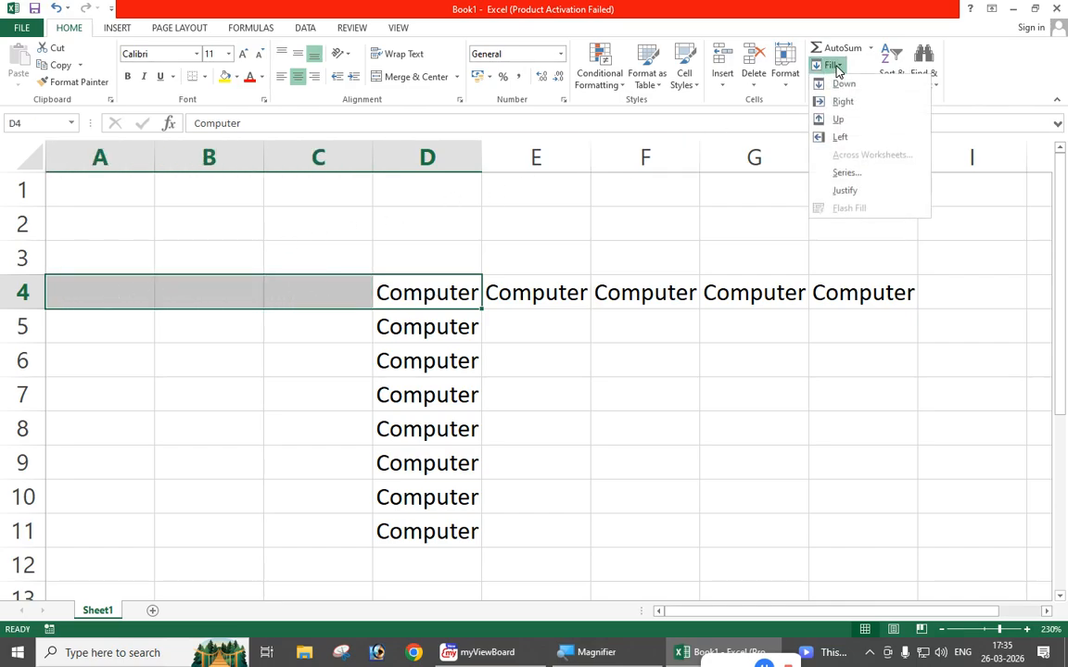
left_click(840, 139)
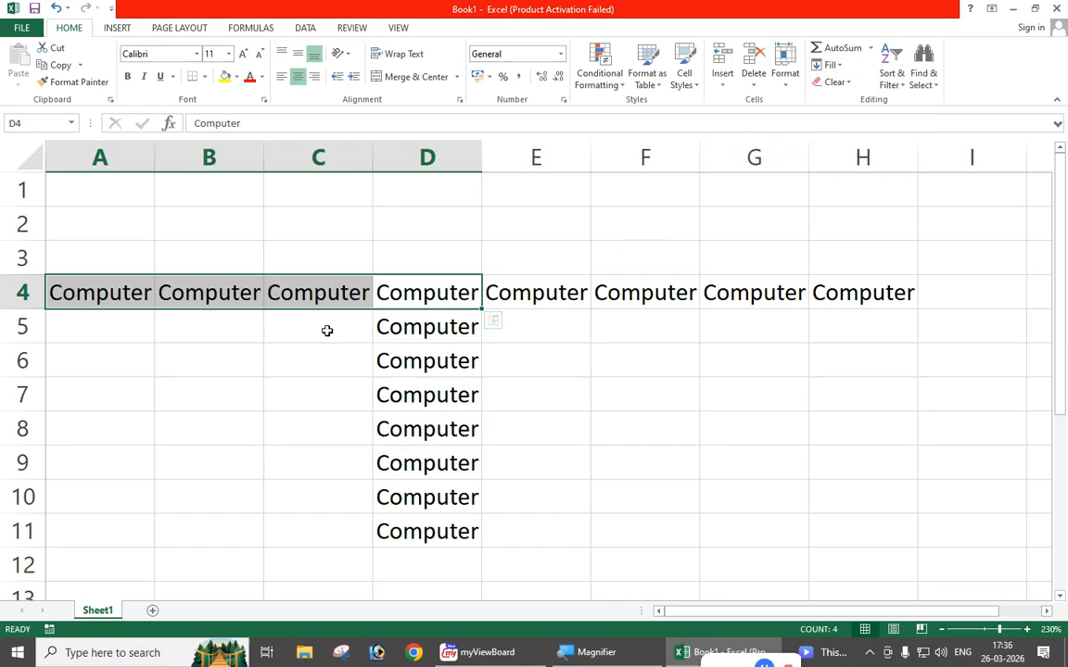
- Fill the word in cell D4 upward through cell D1 with the Fill command
left_click_drag(434, 294, 442, 197)
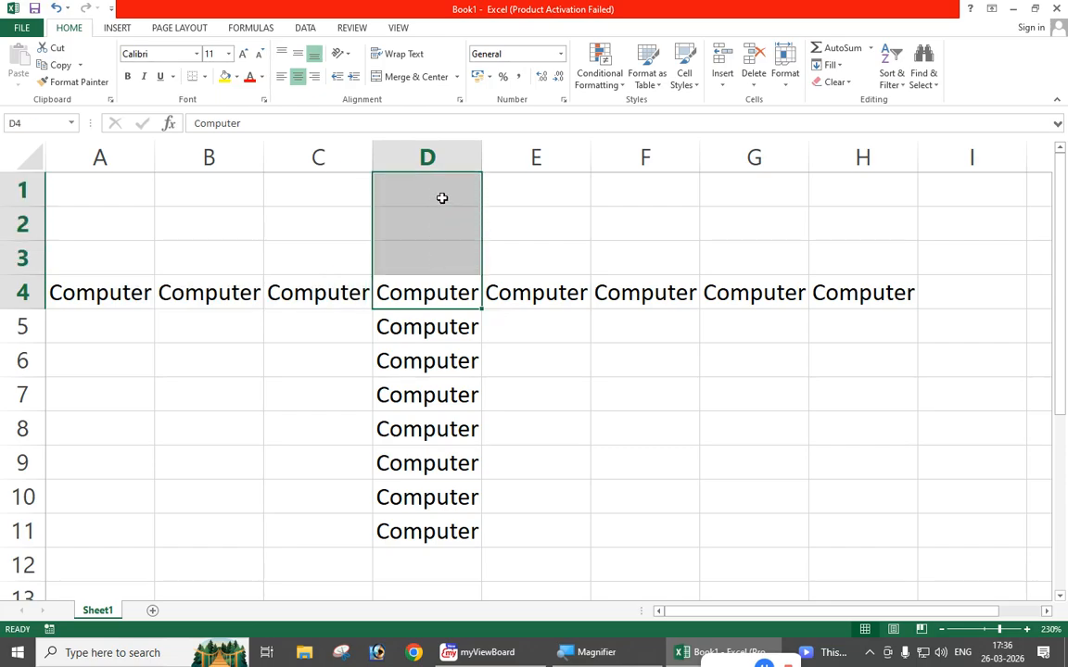
left_click(827, 65)
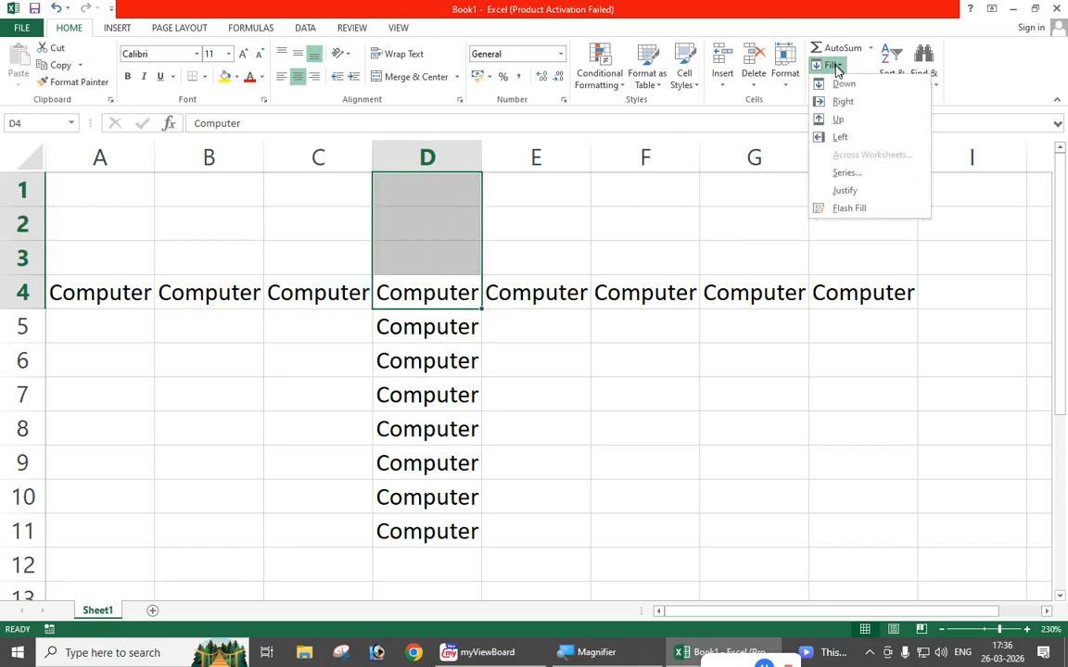
left_click(839, 121)
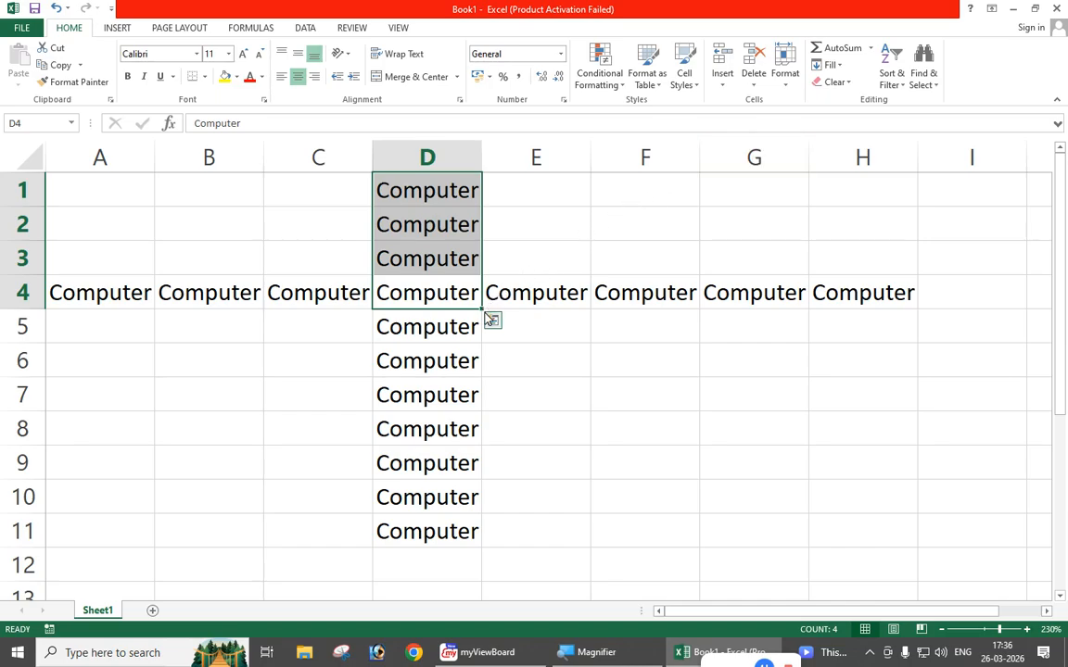
left_click(575, 380)
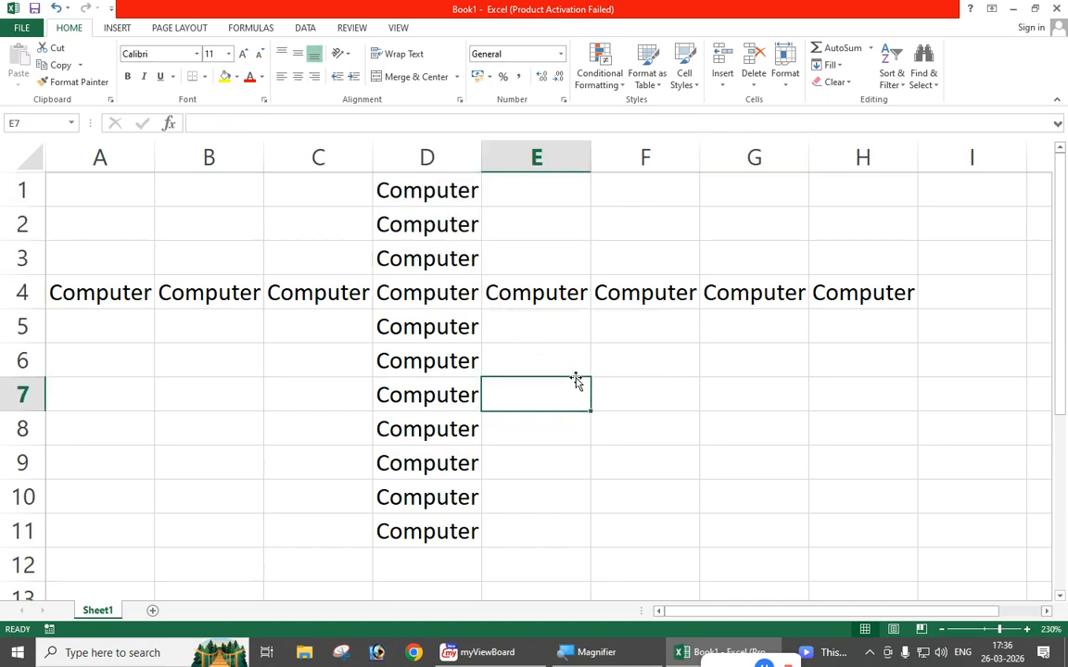
- Clear all the filled copies around cell D4, in E4:H4, D1:D3, A4:C4 and D5:D11
left_click(586, 291)
left_click_drag(586, 291, 818, 291)
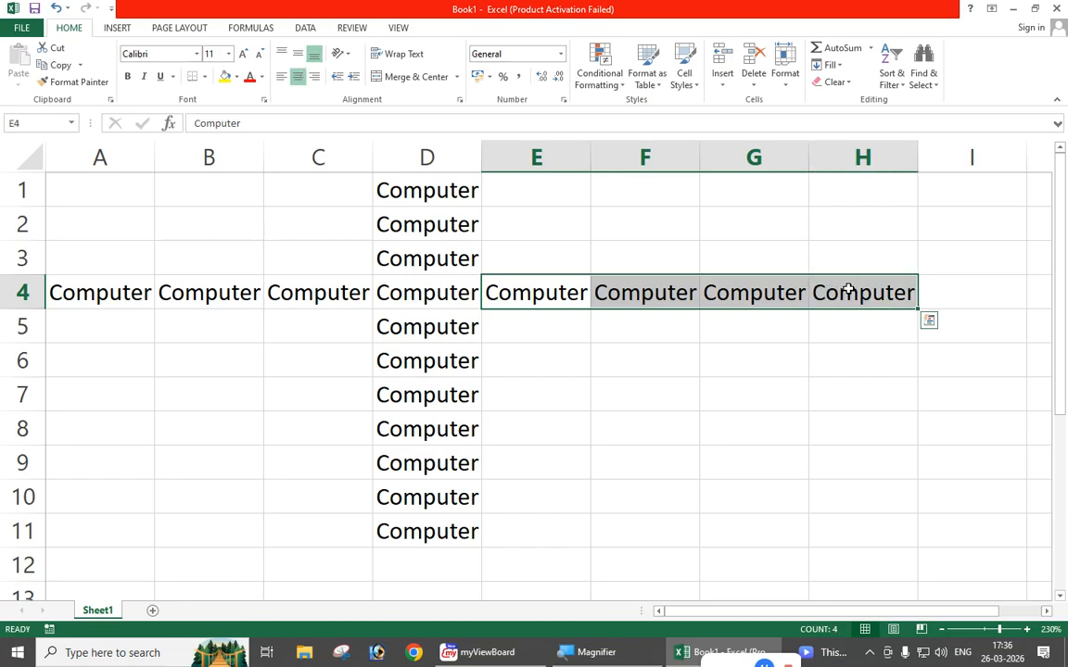
key("Delete")
left_click_drag(446, 195, 433, 257)
key("Delete")
left_click_drag(143, 293, 285, 294)
key("Delete")
left_click_drag(401, 322, 412, 532)
key("Delete")
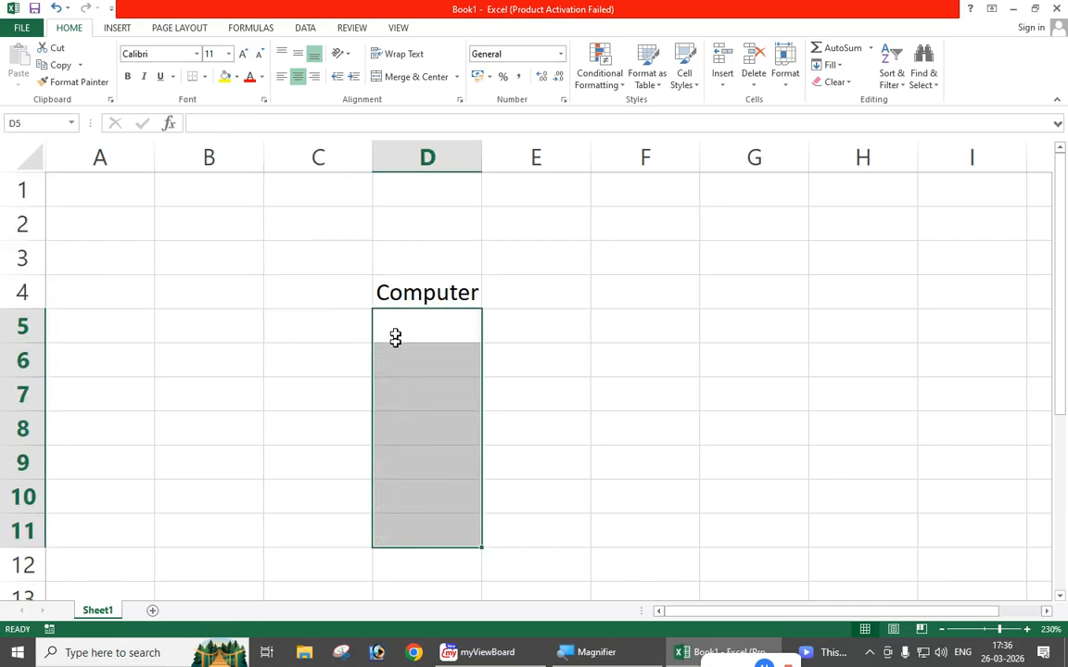
- Copy cell D4 and paste it into the range D5:D12
left_click(415, 293)
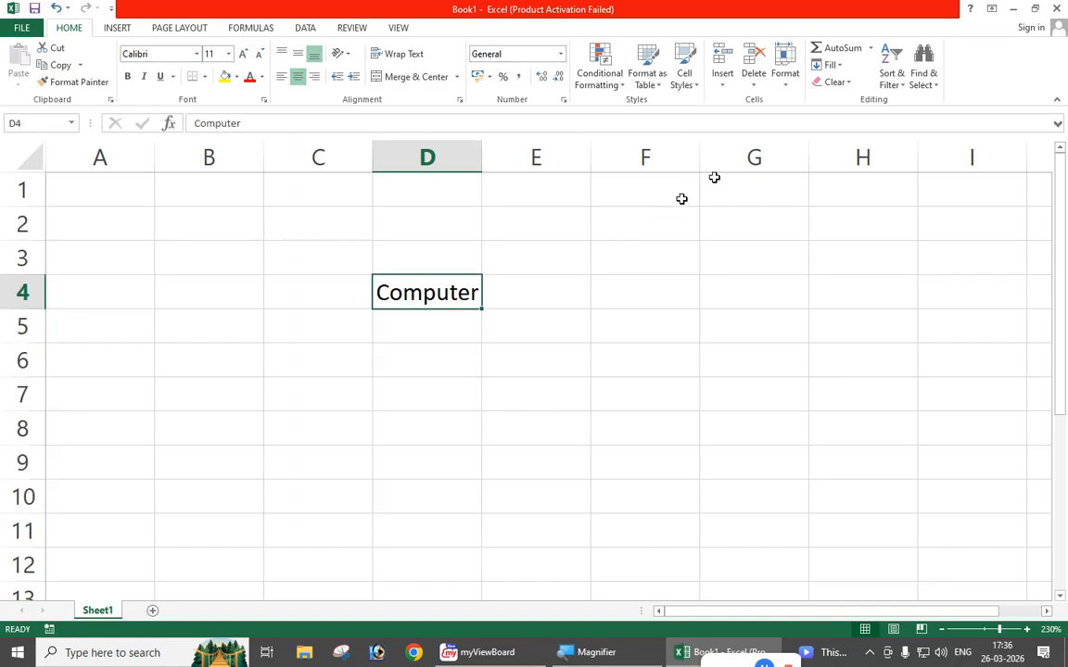
left_click(830, 65)
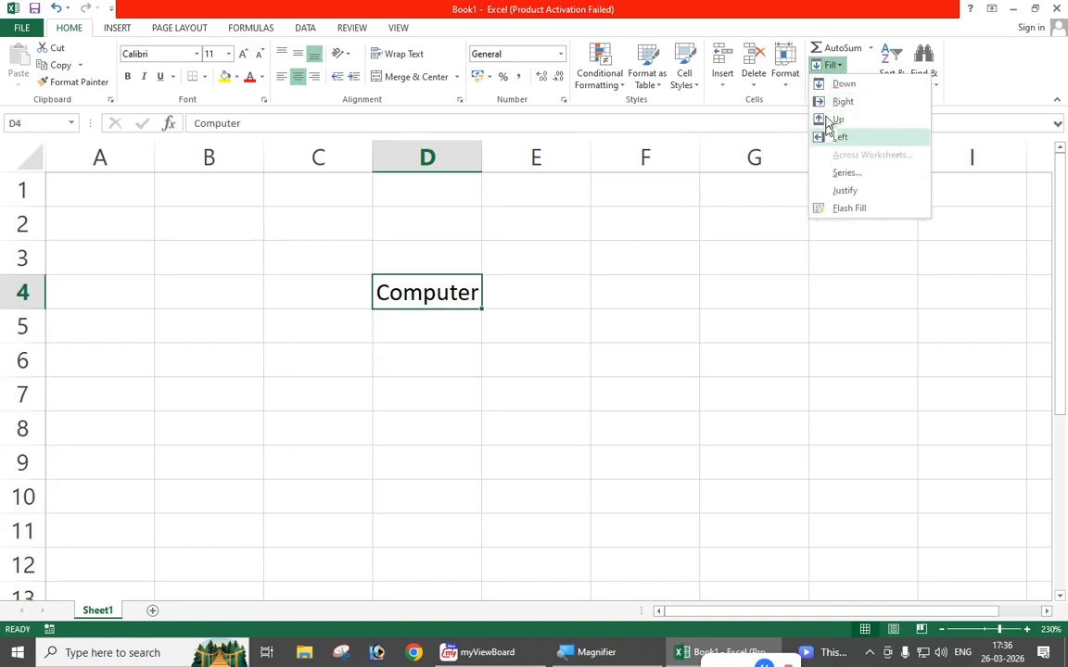
left_click(407, 295)
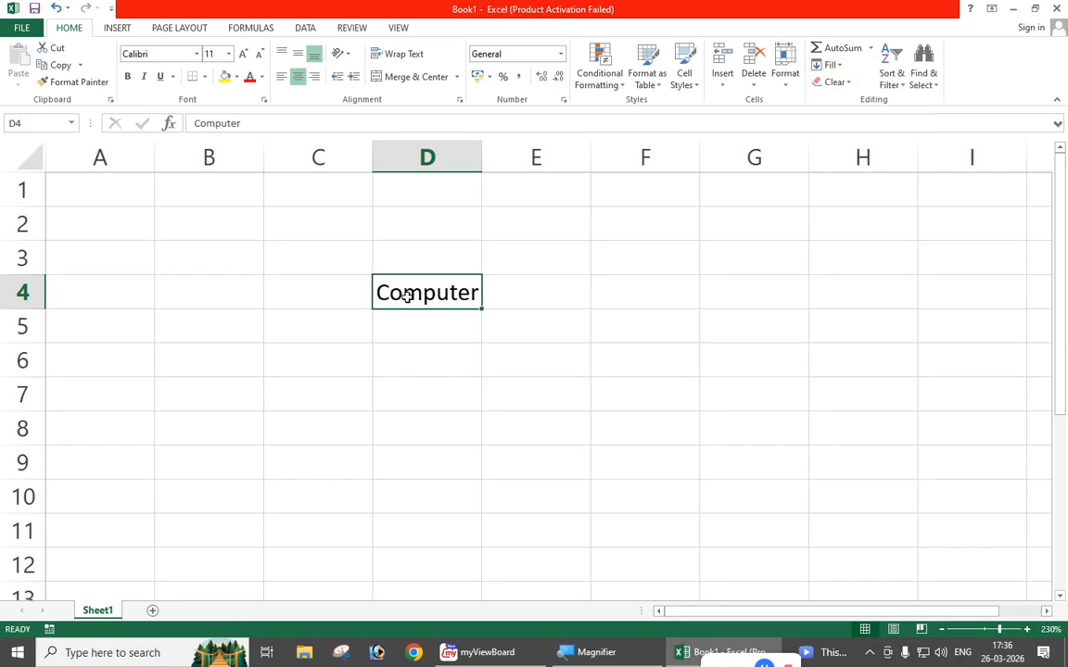
key("ctrl+c")
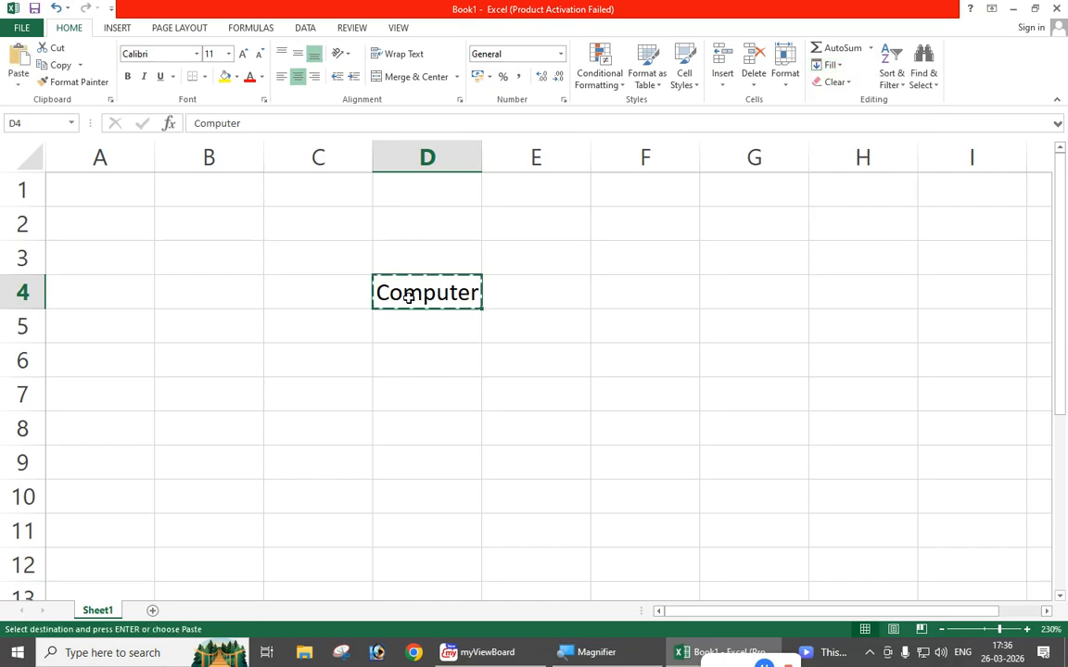
left_click_drag(437, 325, 438, 549)
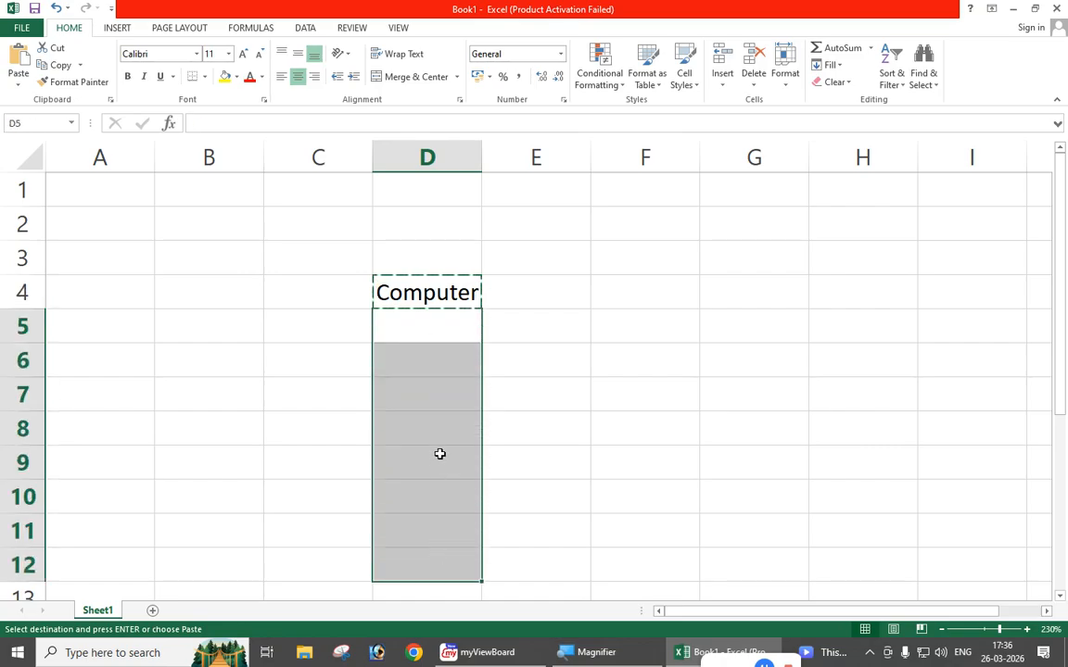
key("ctrl+v")
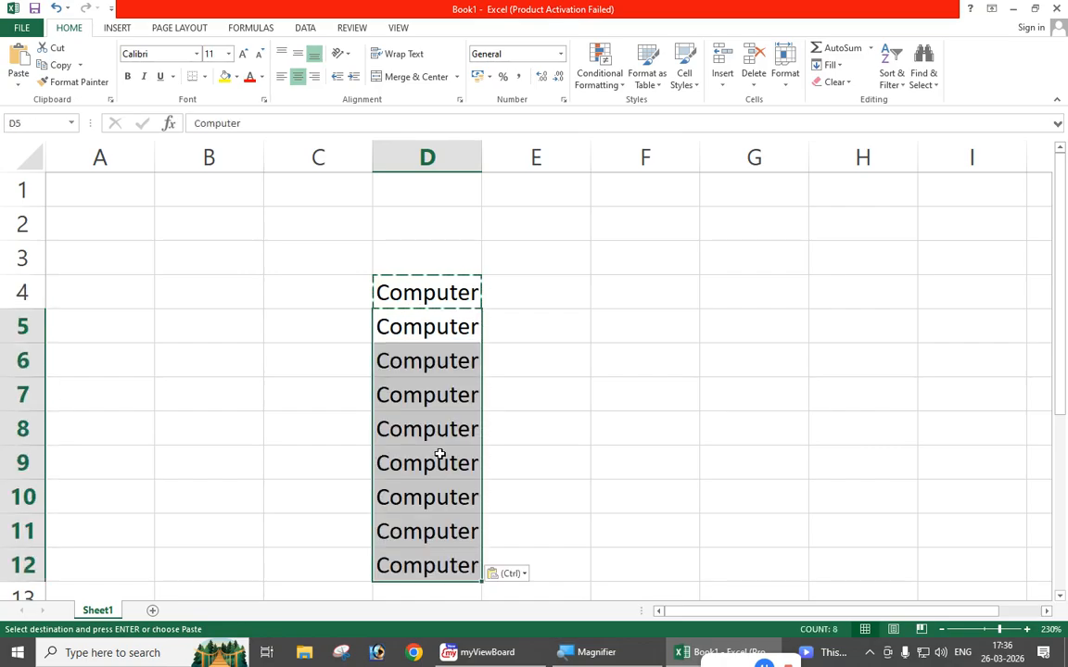
- Copy the word in cell D4 and paste it across the range E4:I4
left_click(407, 292)
right_click(407, 292)
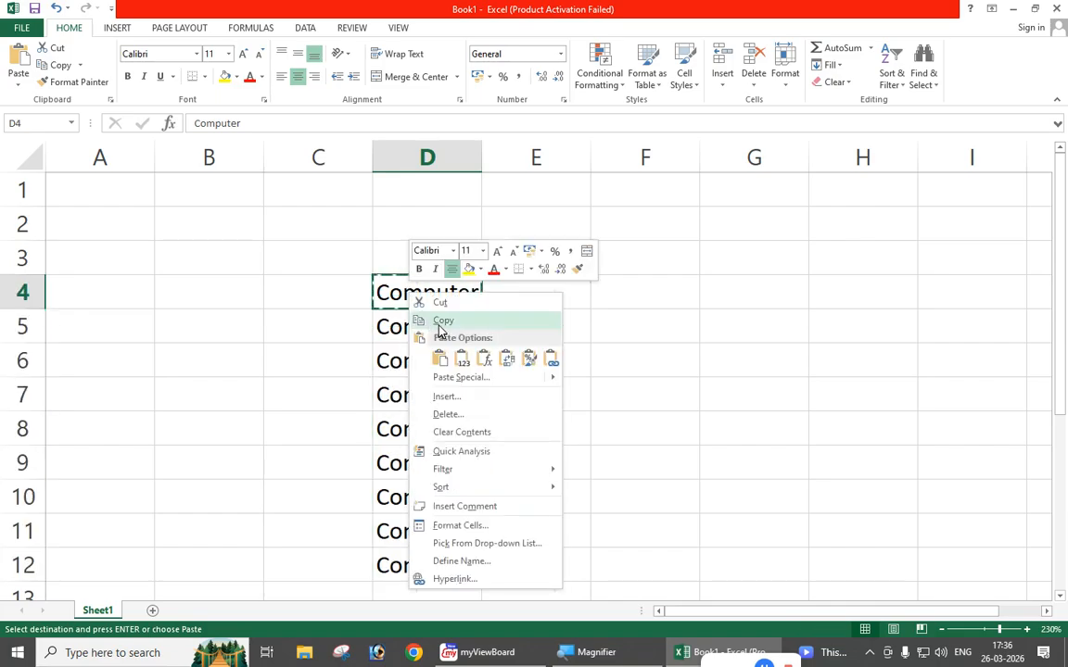
left_click(450, 322)
left_click_drag(512, 296, 922, 293)
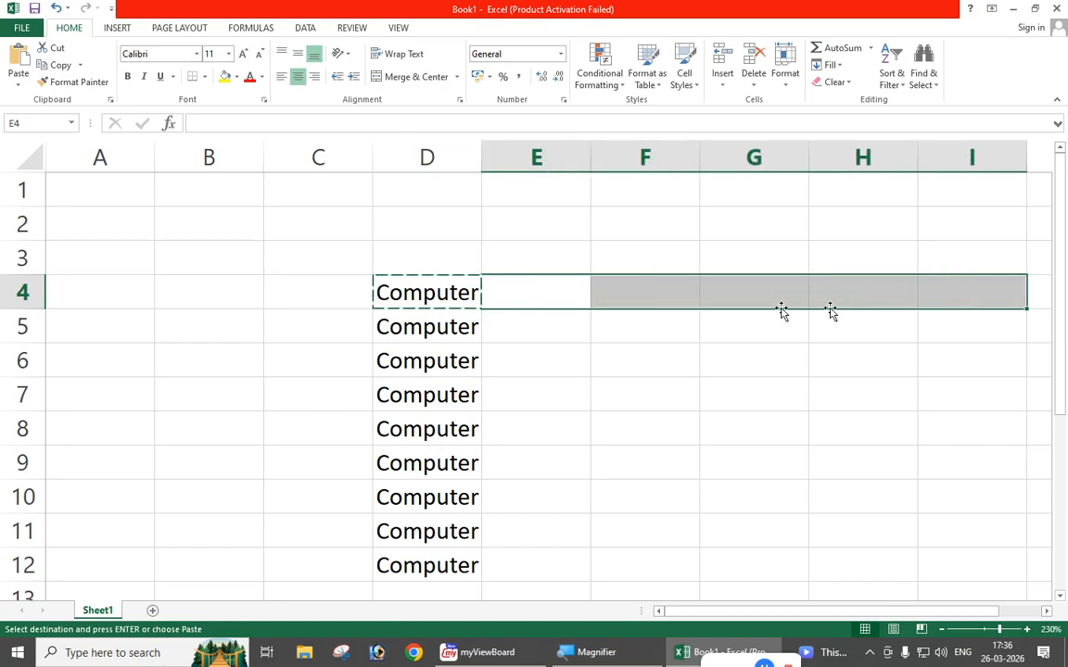
right_click(637, 297)
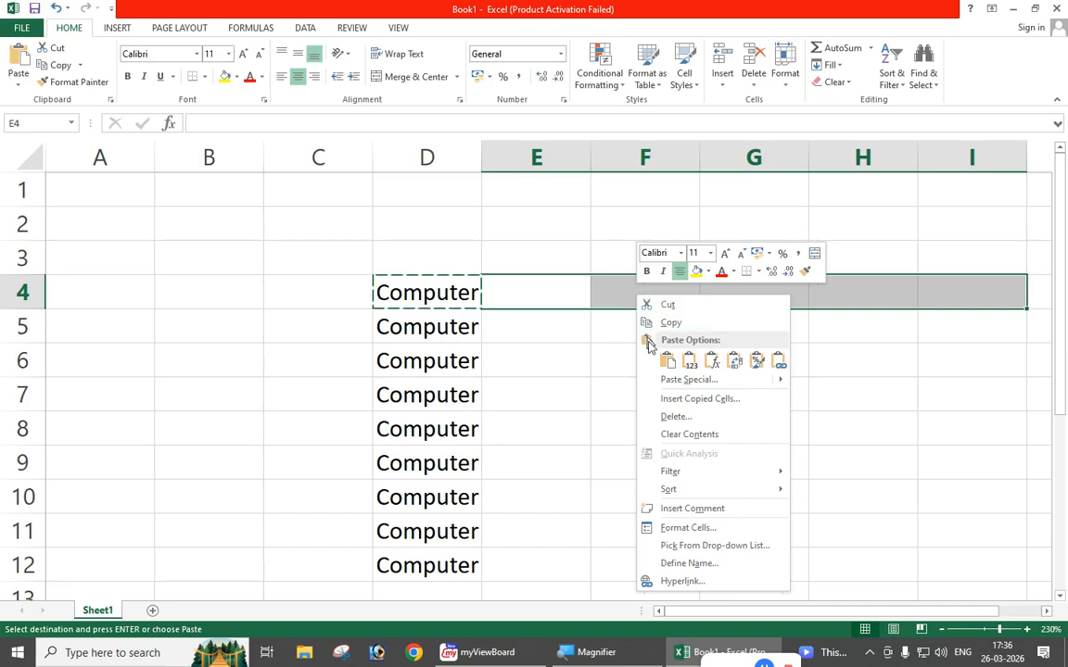
left_click(667, 361)
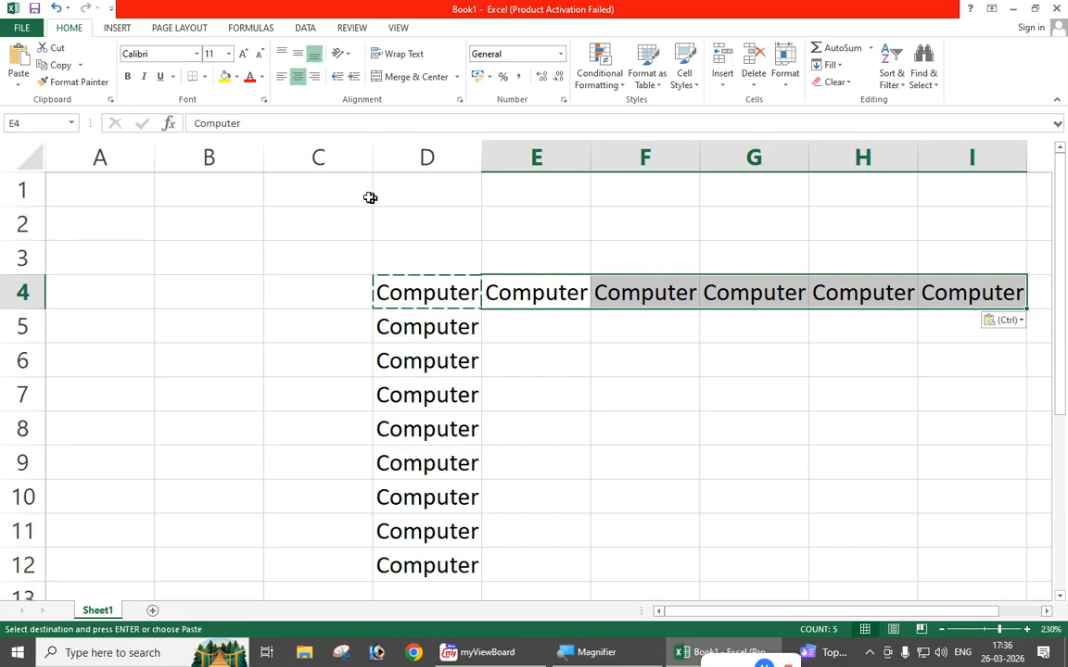
- Clear every Computer entry from columns C through I, including the original in D4
left_click_drag(348, 191, 993, 583)
key("Delete")
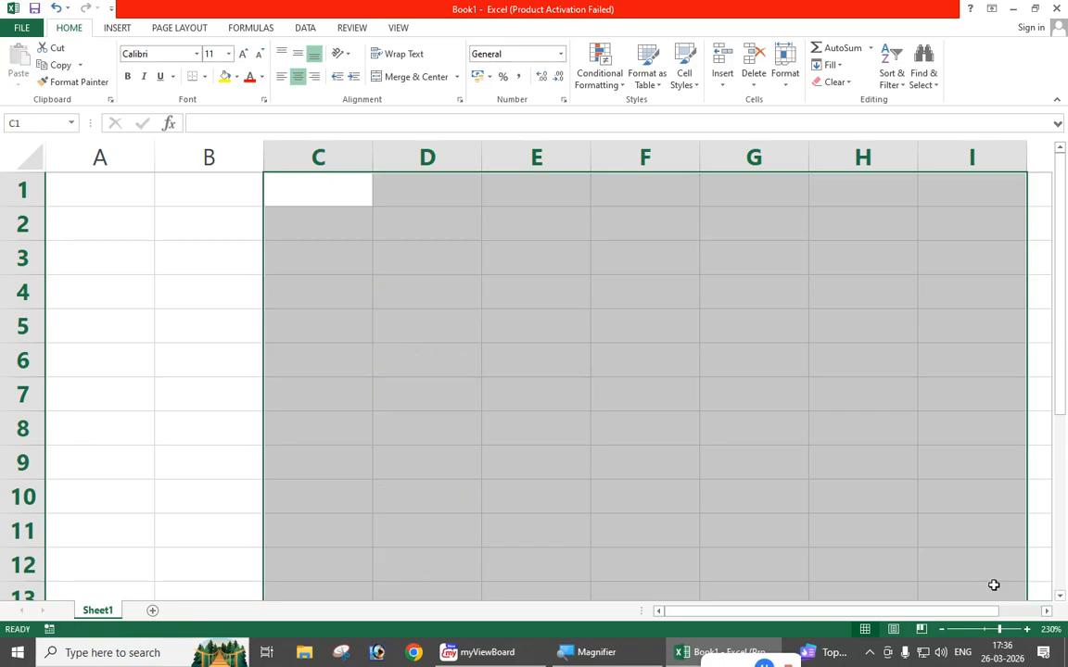
left_click(723, 381)
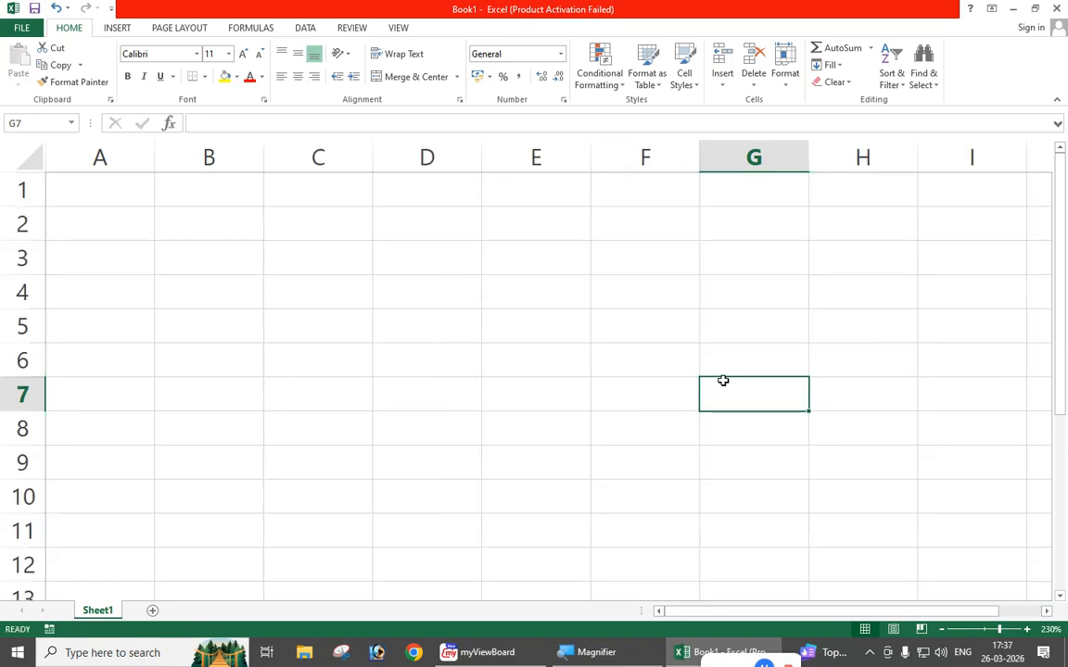
- Examine the Fill Series settings, including the date units available for the Date type, and close them without applying
left_click(831, 65)
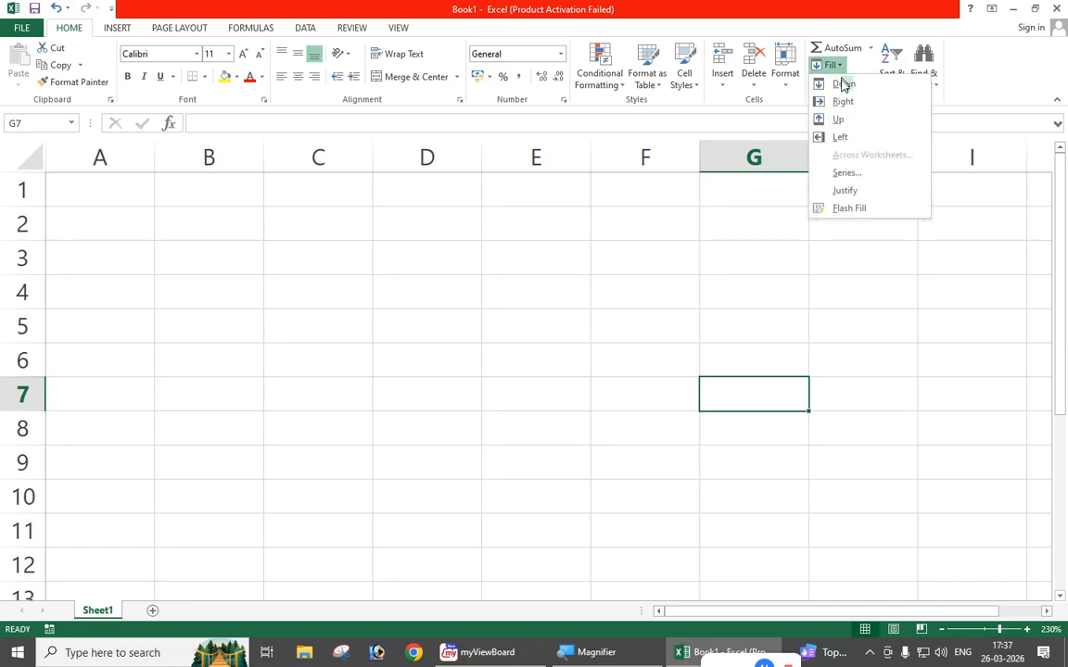
left_click(843, 174)
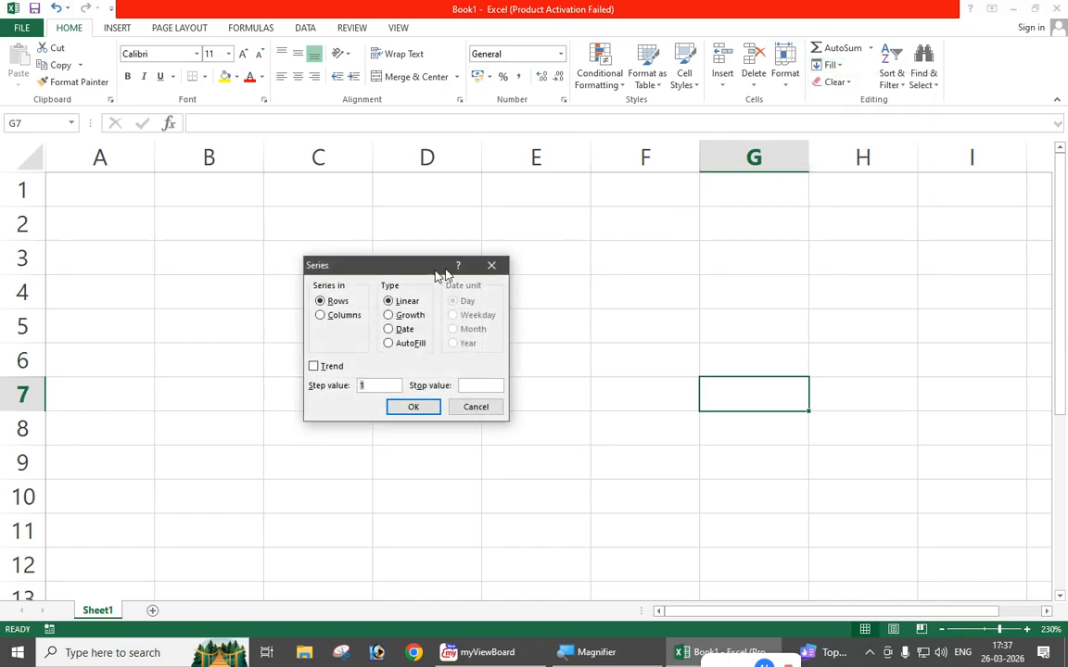
left_click_drag(371, 277, 382, 268)
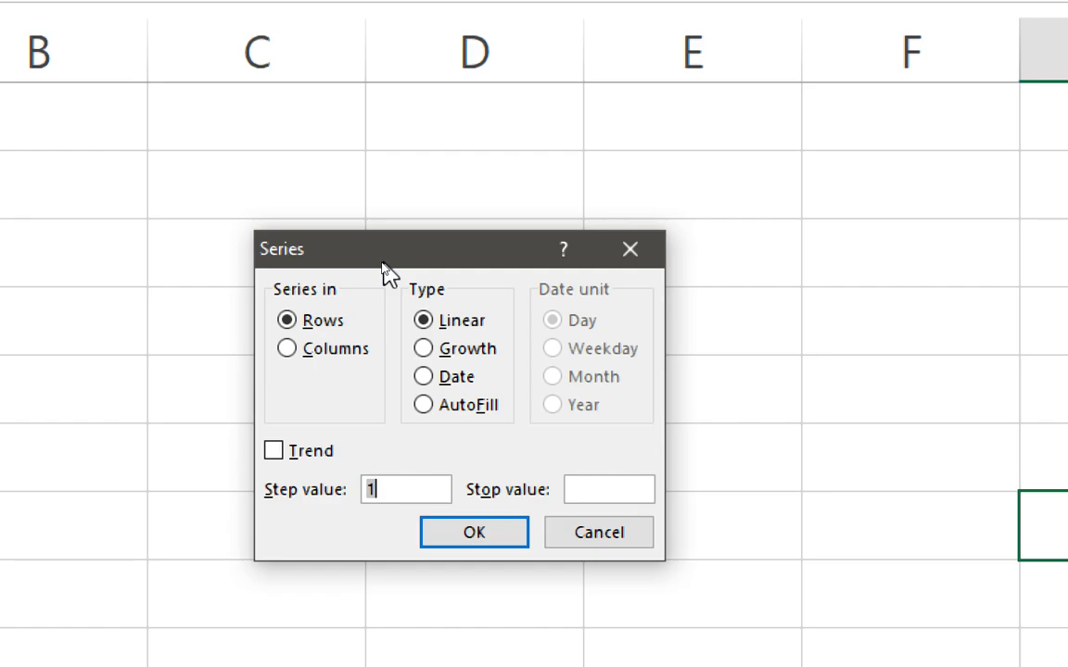
left_click(452, 380)
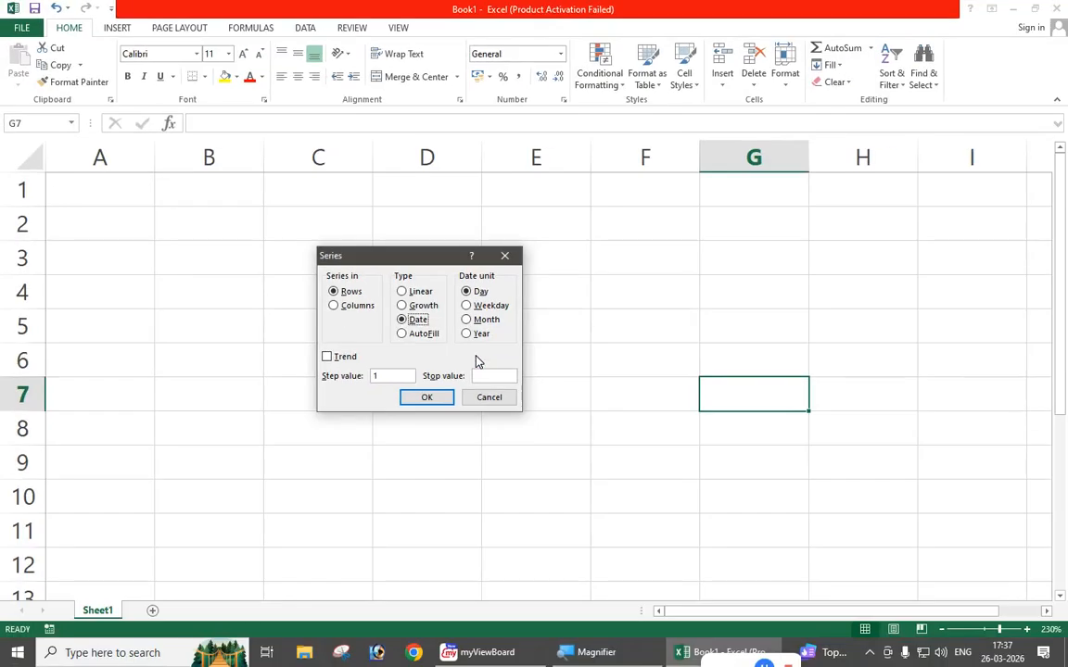
left_click(408, 295)
left_click(504, 256)
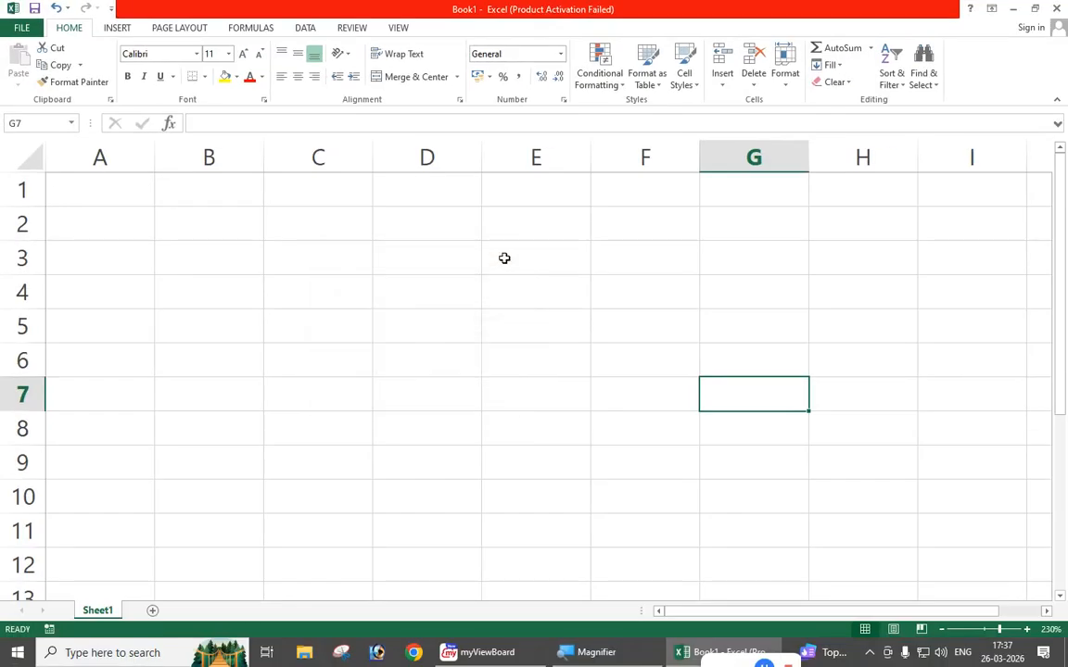
- Enter the starting number 2 in cell C1
left_click(425, 267)
left_click(317, 196)
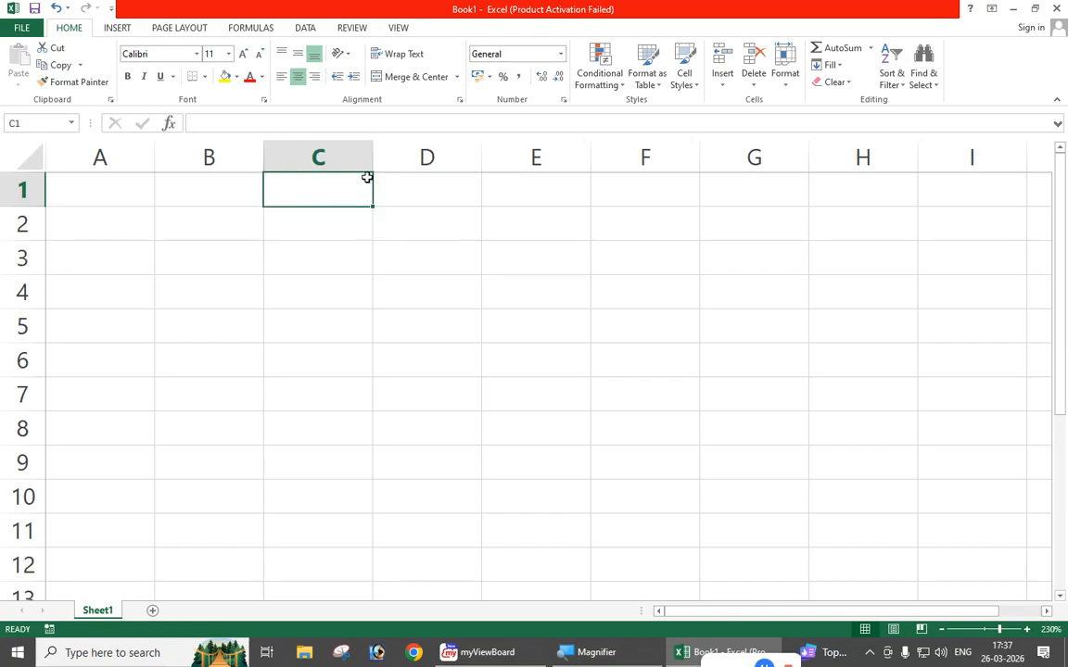
type("2")
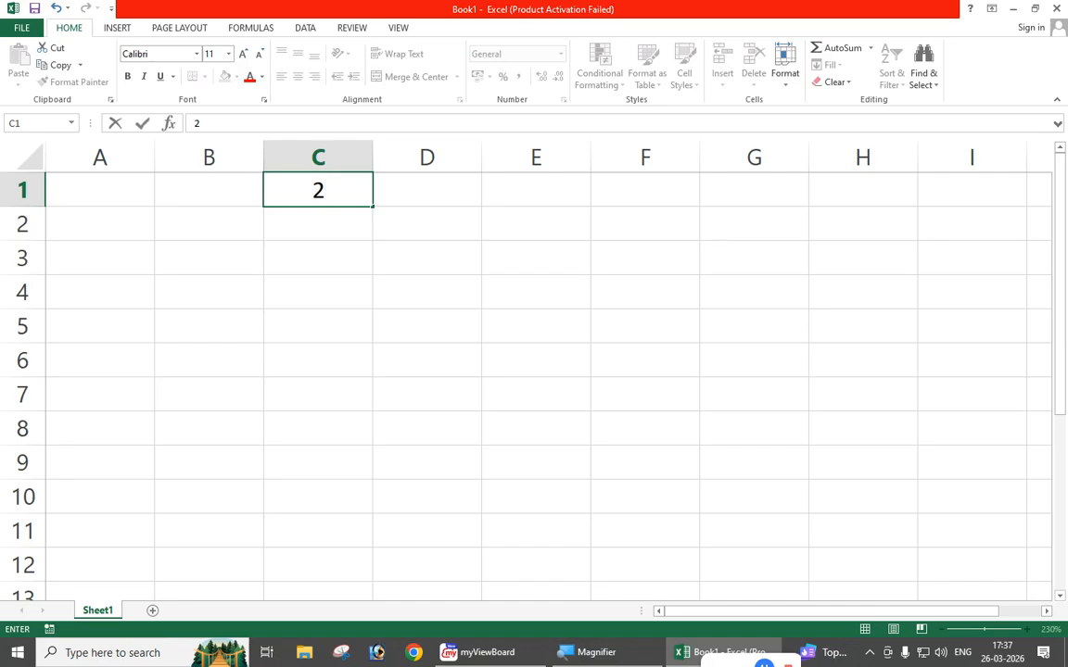
key("Return")
- Start a Fill Series from cell C1 and choose a linear series in rows
left_click(346, 193)
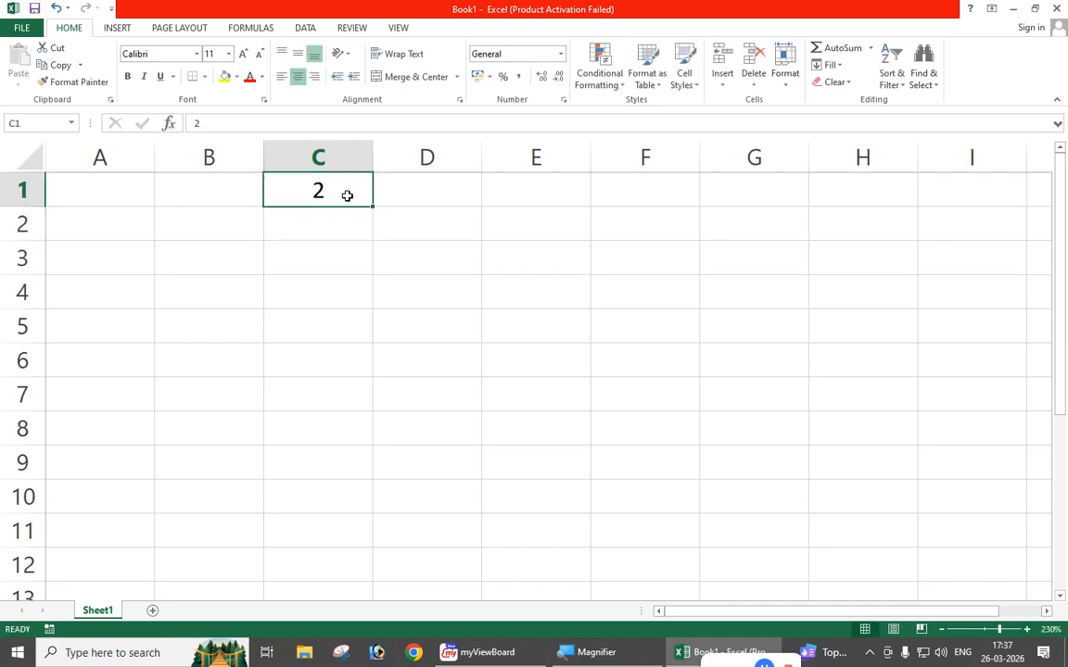
left_click(829, 65)
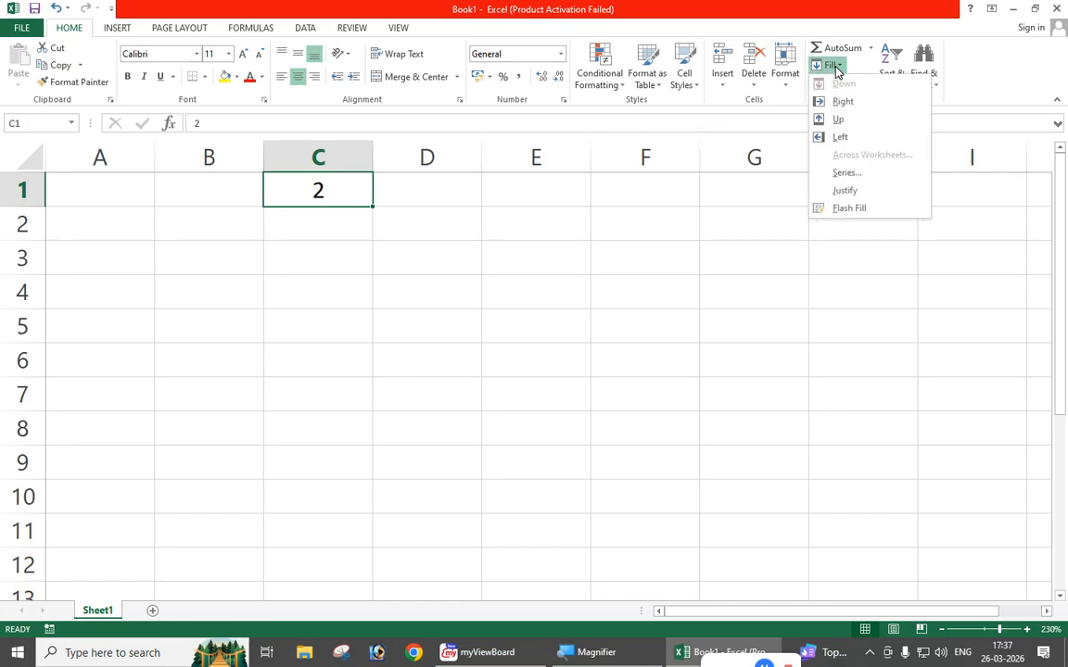
key("super+plus")
left_click(841, 175)
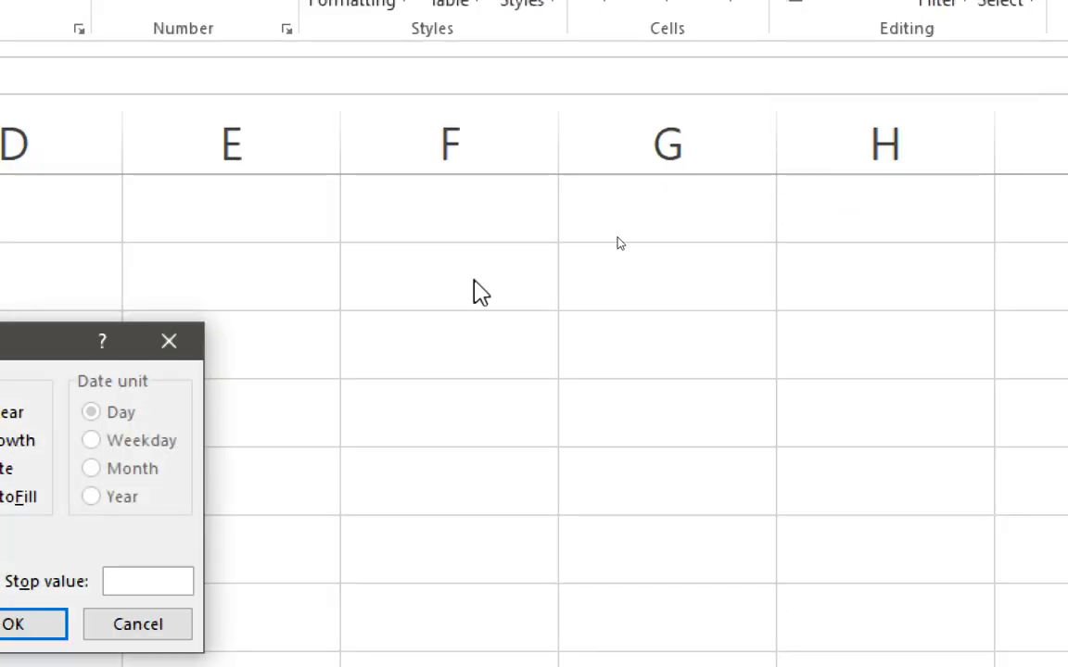
key("super+minus")
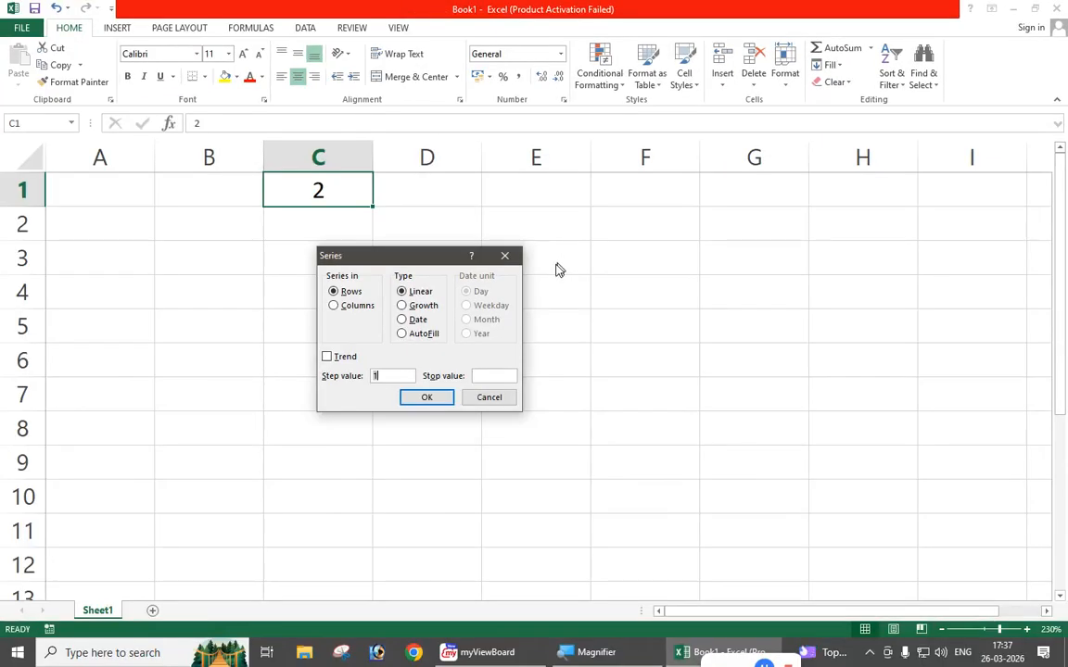
left_click(353, 311)
left_click(351, 292)
left_click(414, 293)
- Set the series step value to 3 and stop value to 20, and generate it across row 1
left_click(402, 375)
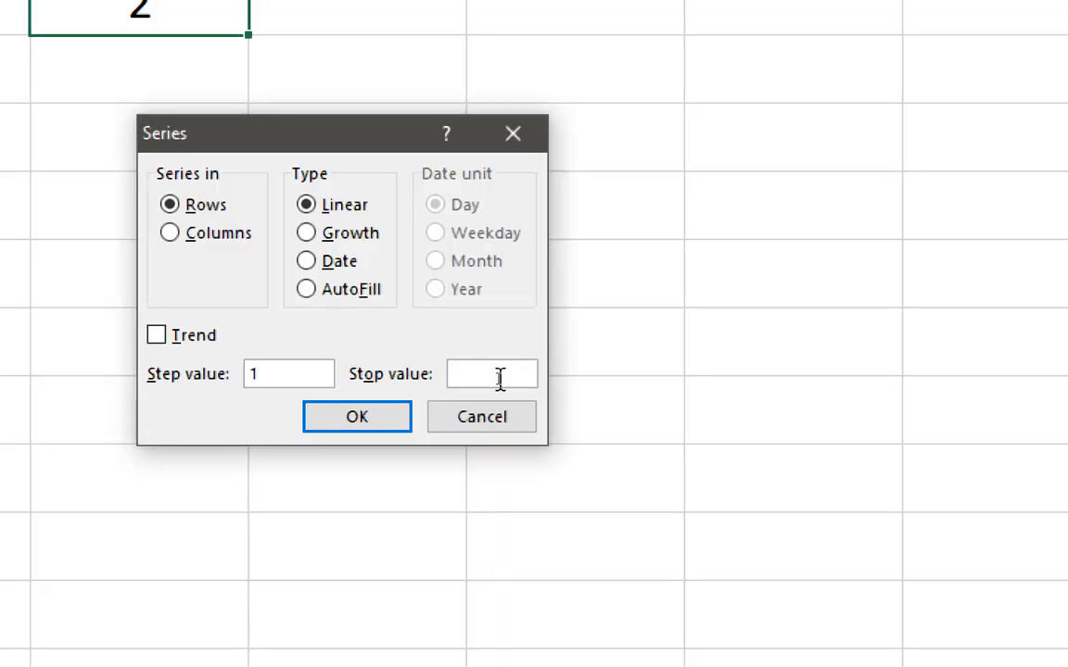
left_click(499, 376)
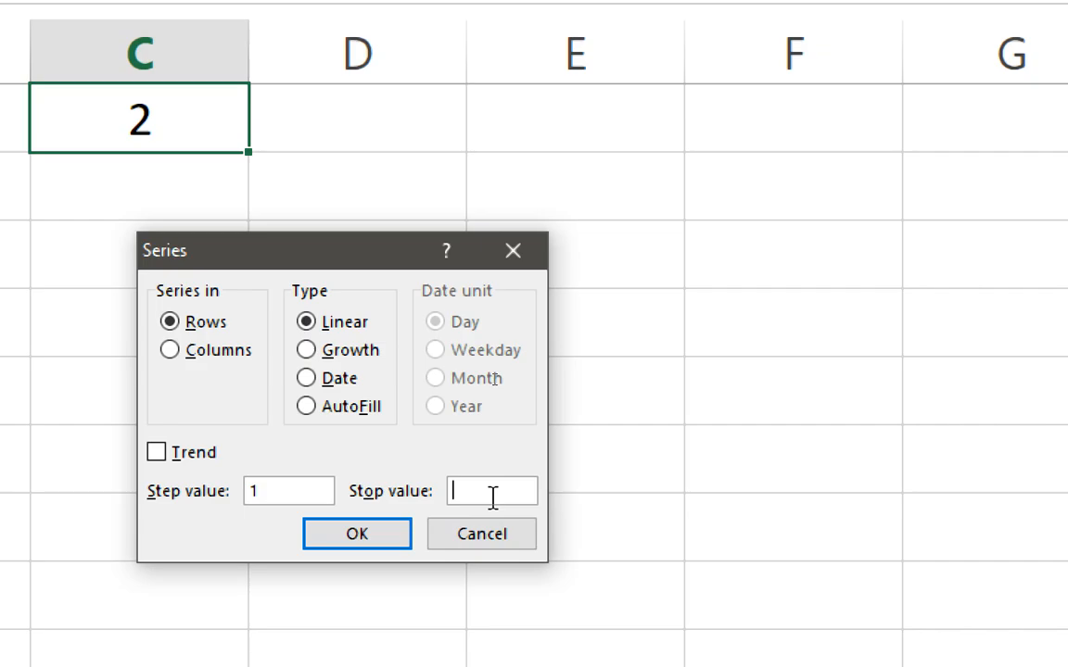
left_click(270, 494)
key("BackSpace")
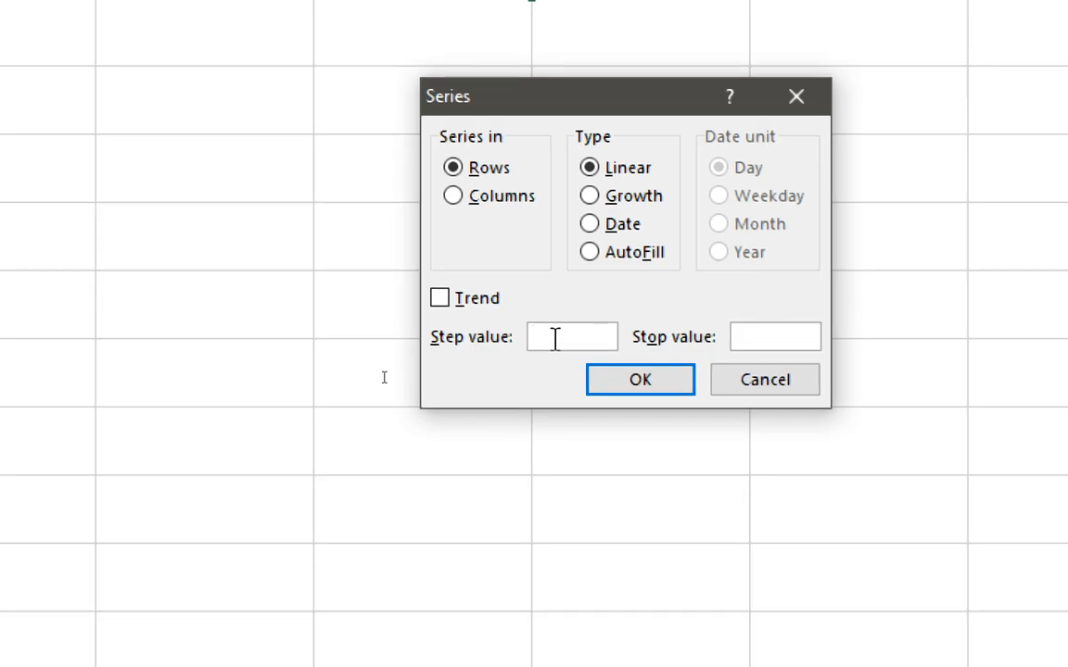
type("3")
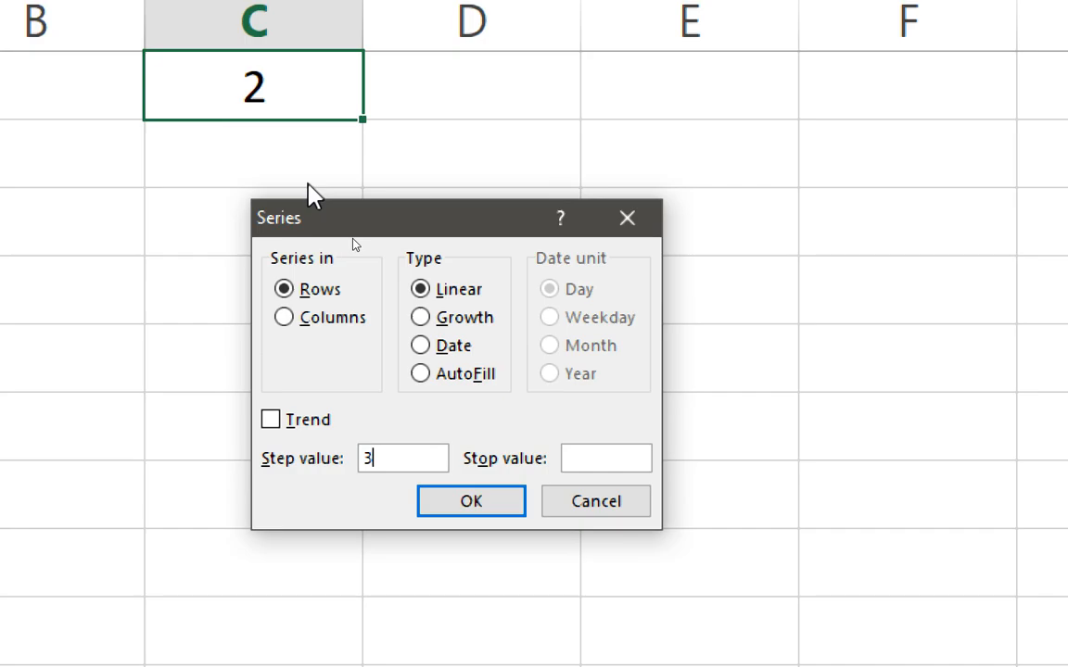
left_click(595, 463)
type("20")
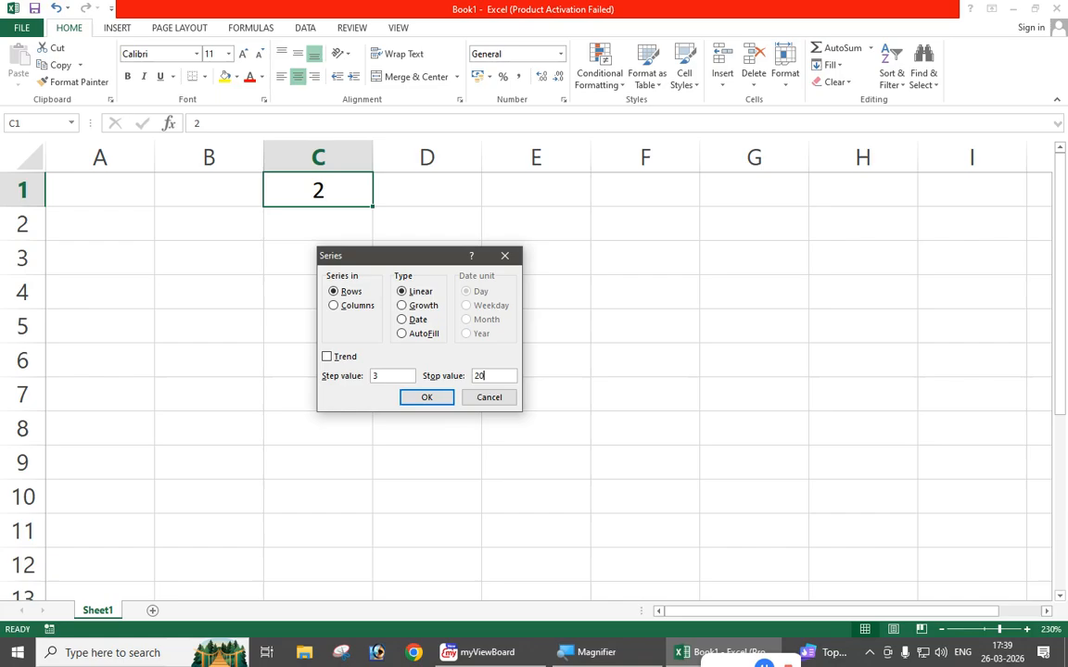
left_click(431, 397)
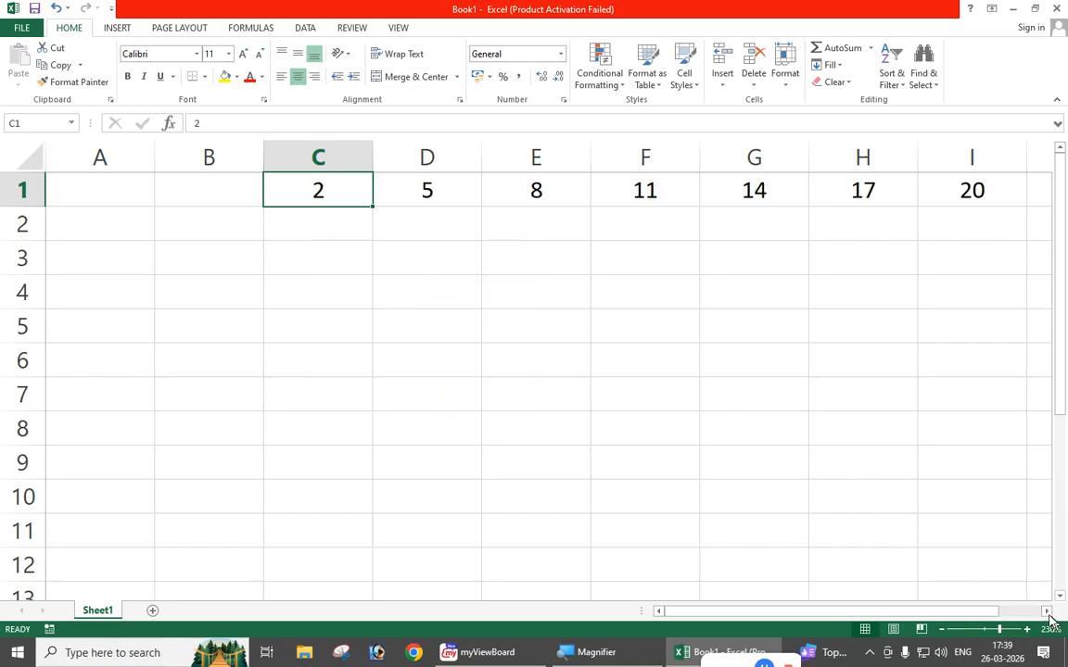
- Examine each number of the generated row series one by one, from D1 through I1
left_click(1046, 612)
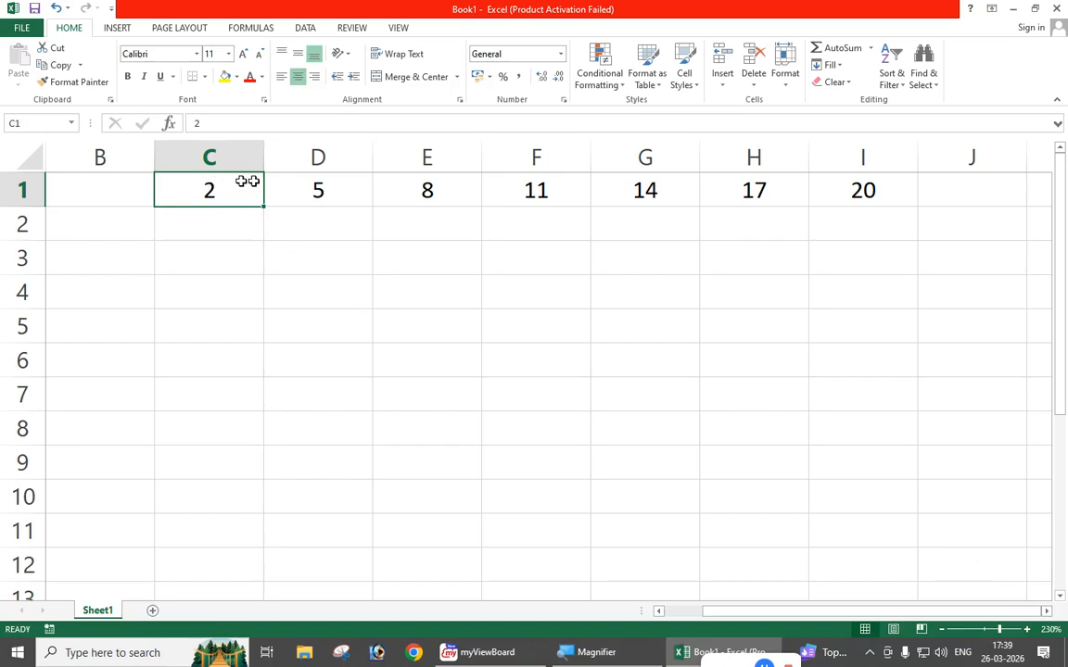
left_click(318, 190)
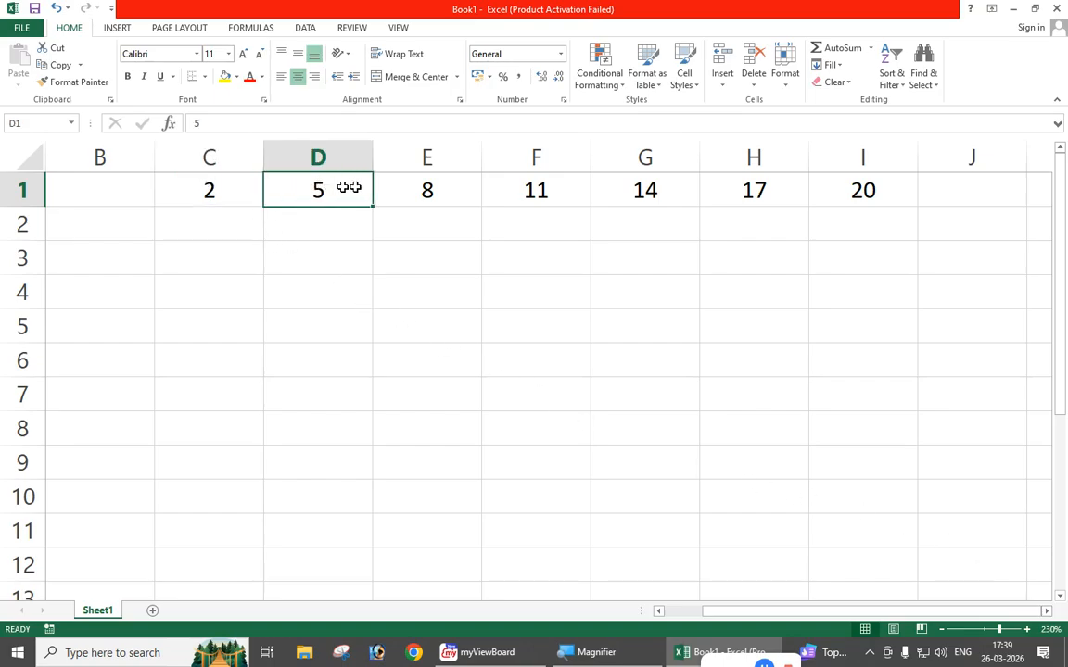
left_click(409, 188)
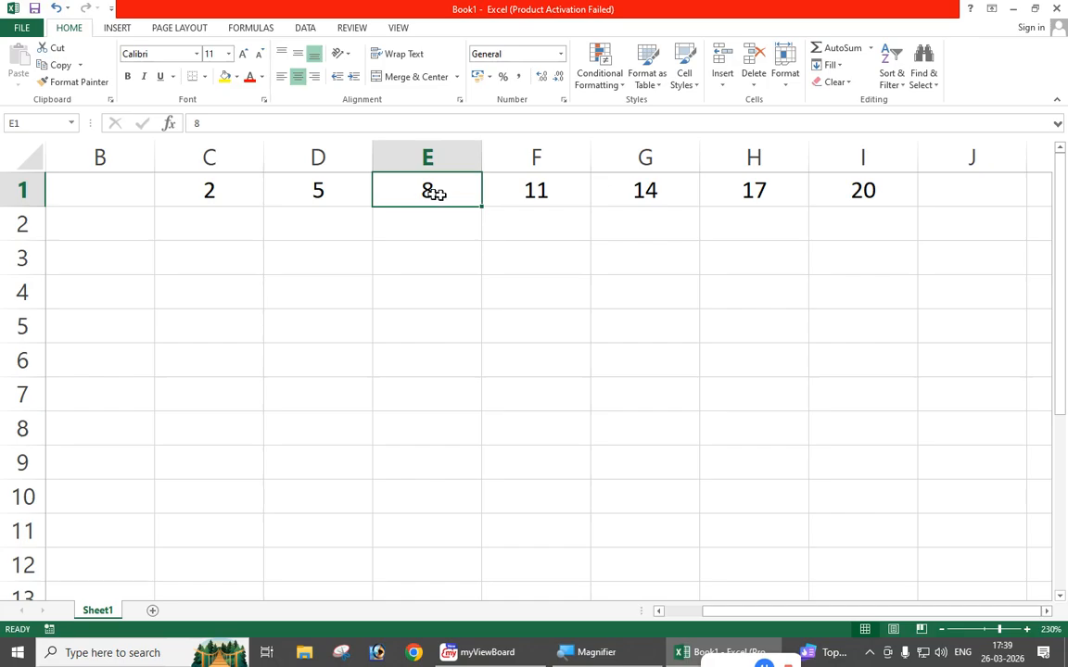
left_click(530, 190)
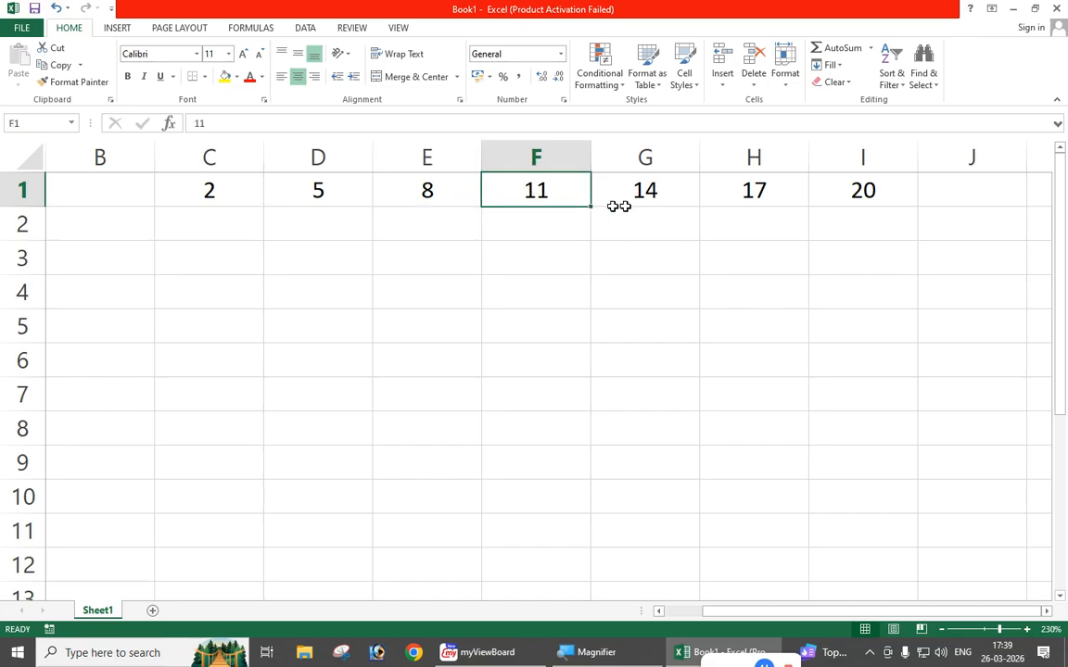
left_click(652, 189)
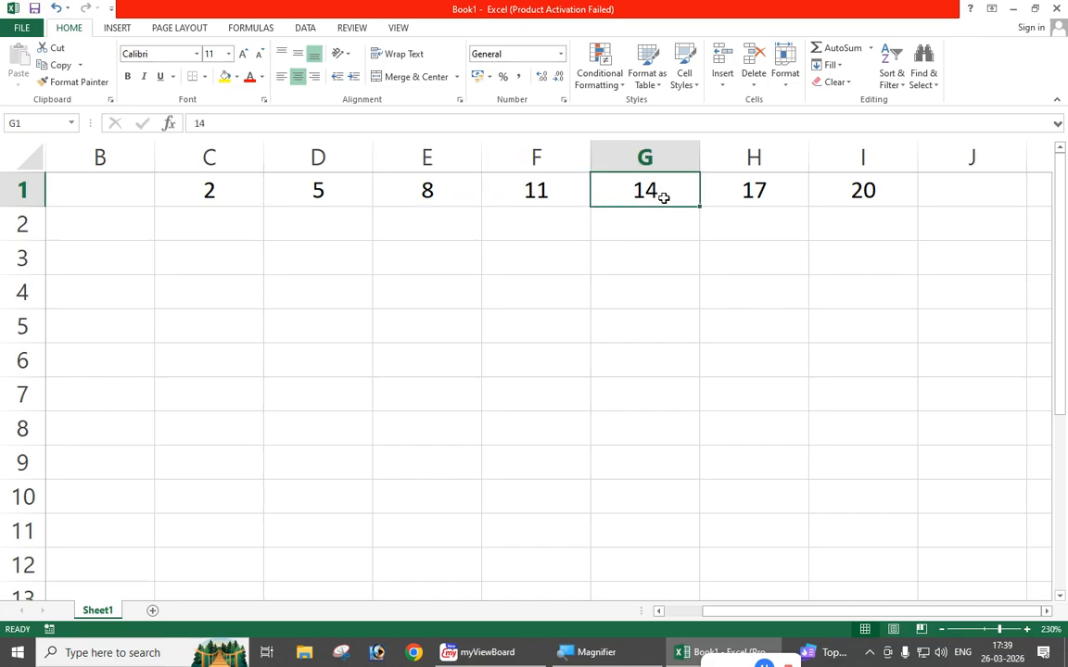
left_click(752, 191)
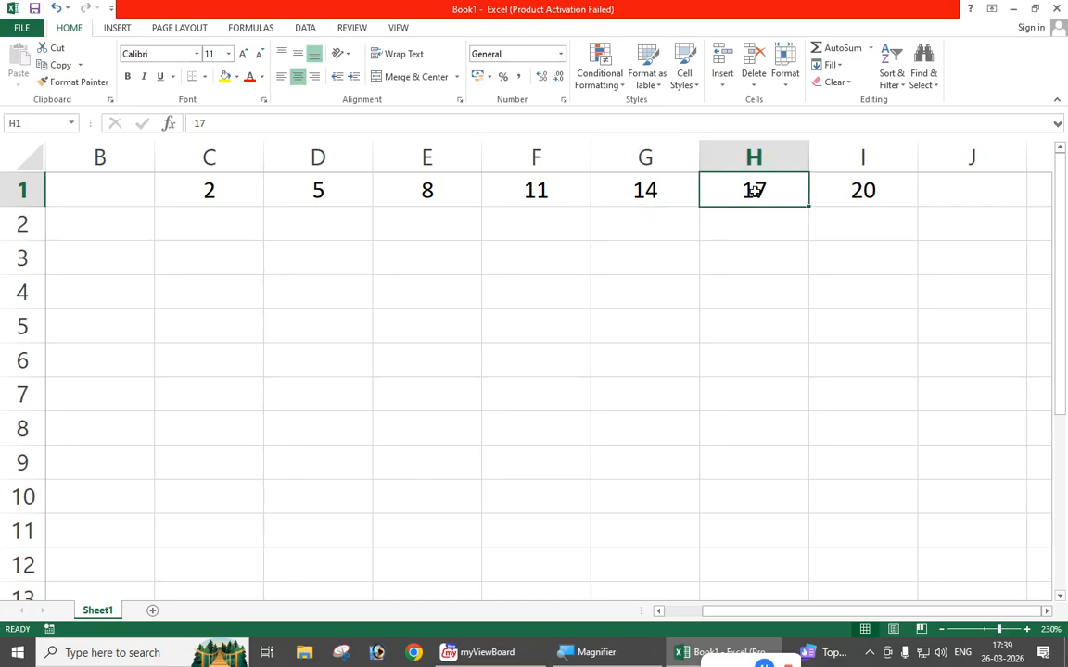
left_click(862, 191)
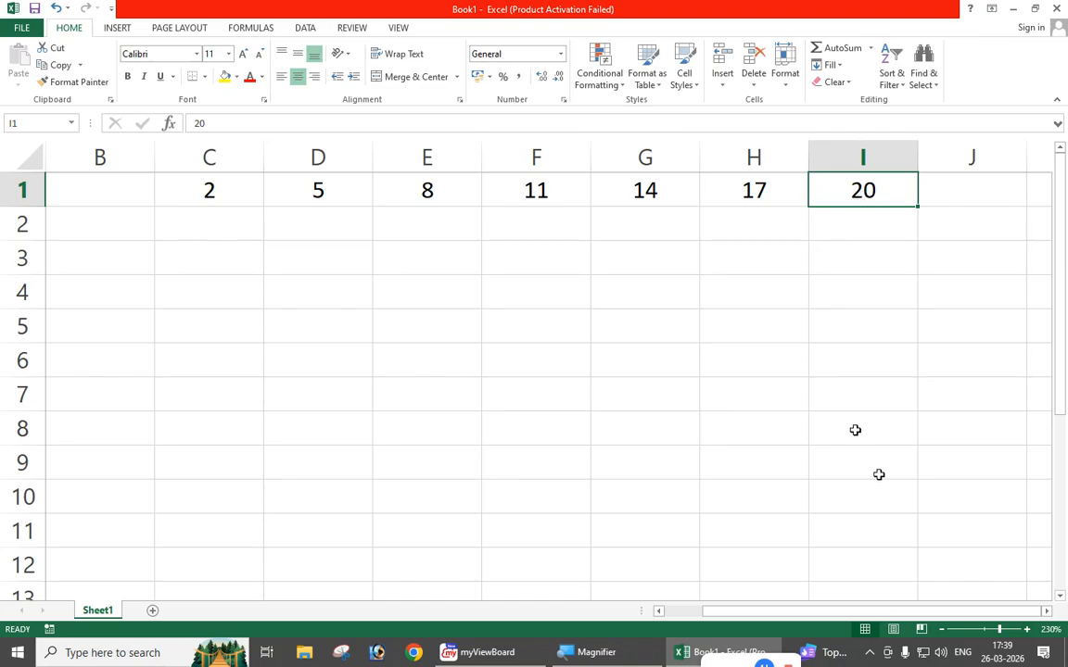
- Clear the generated numbers in D1:I1, keeping only the starting number in C1
left_click(678, 612)
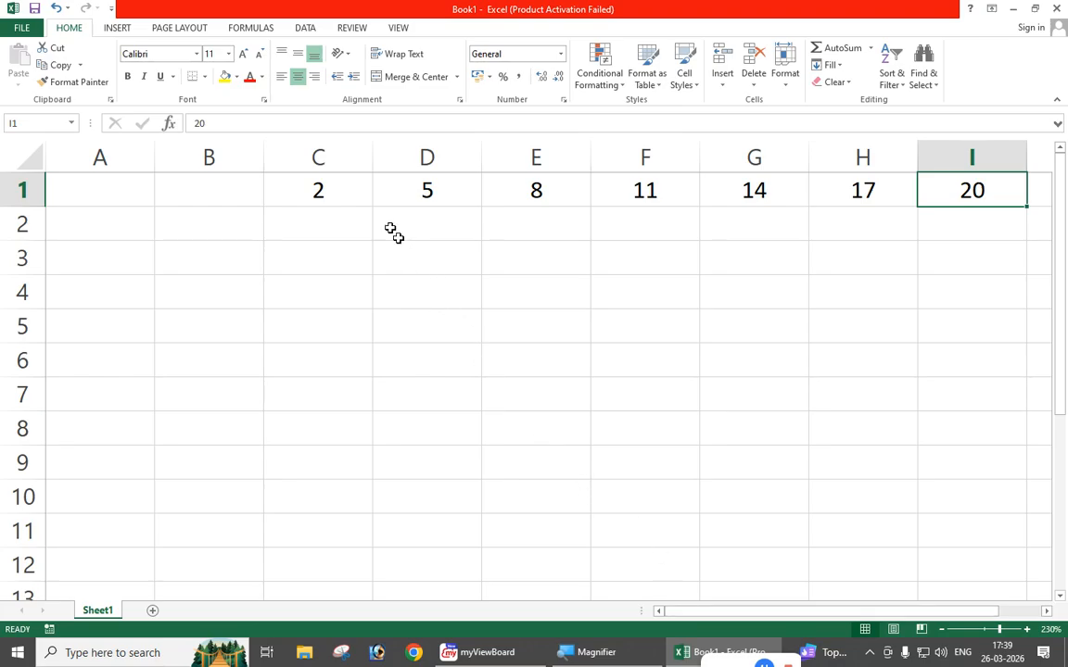
left_click_drag(391, 193, 941, 205)
key("Delete")
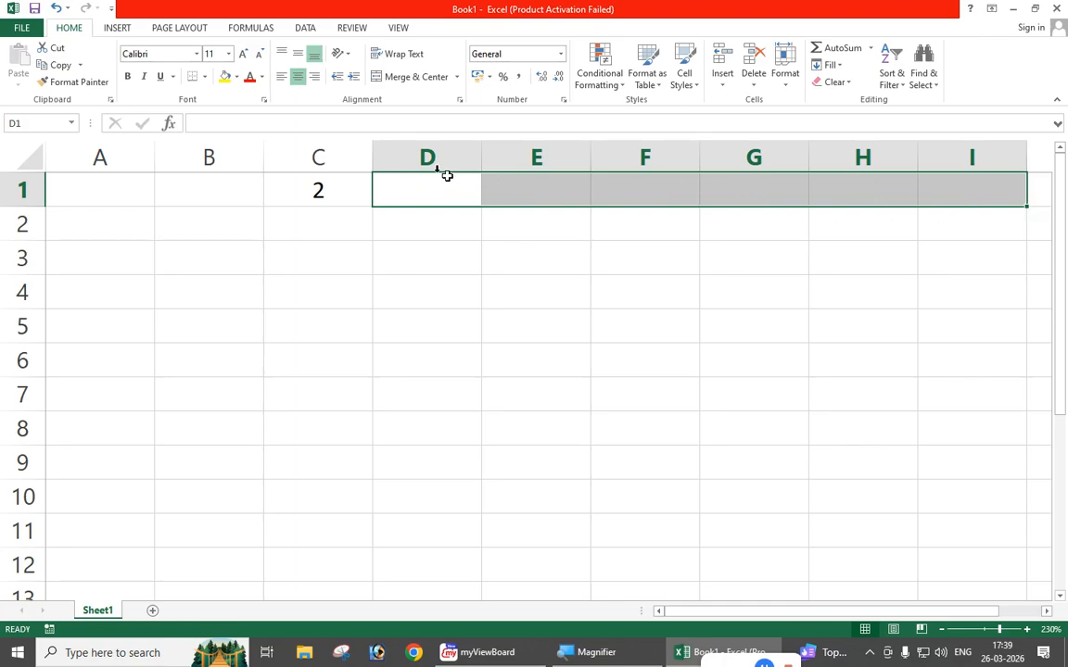
- Generate a linear Fill Series down column C from C1 with step value 5 and stop value 45
left_click(320, 193)
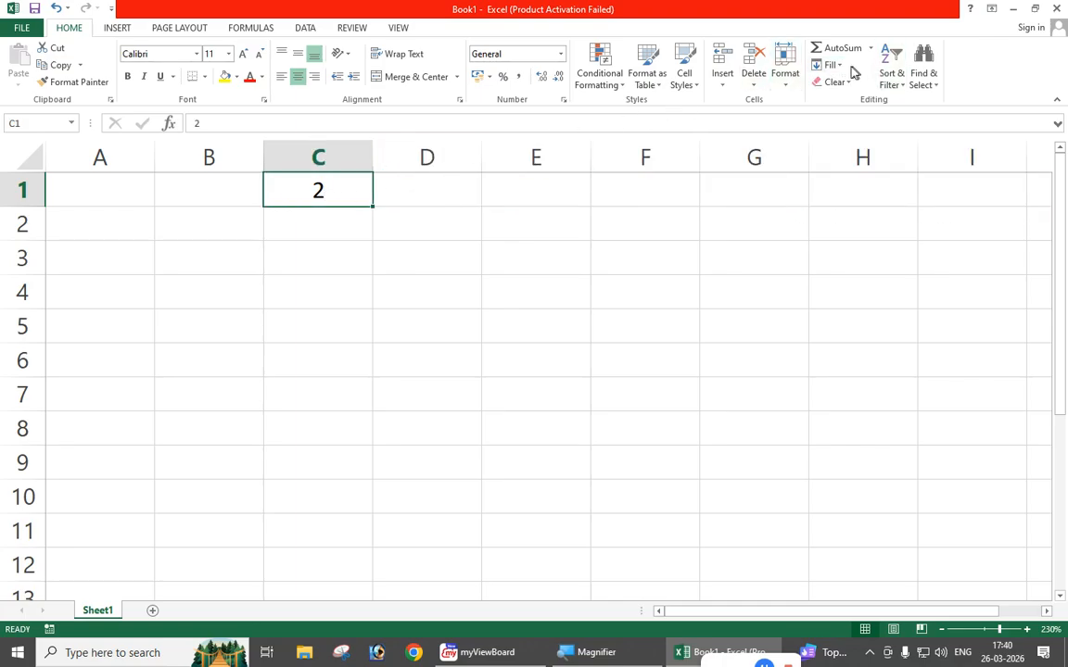
left_click(844, 66)
left_click(843, 173)
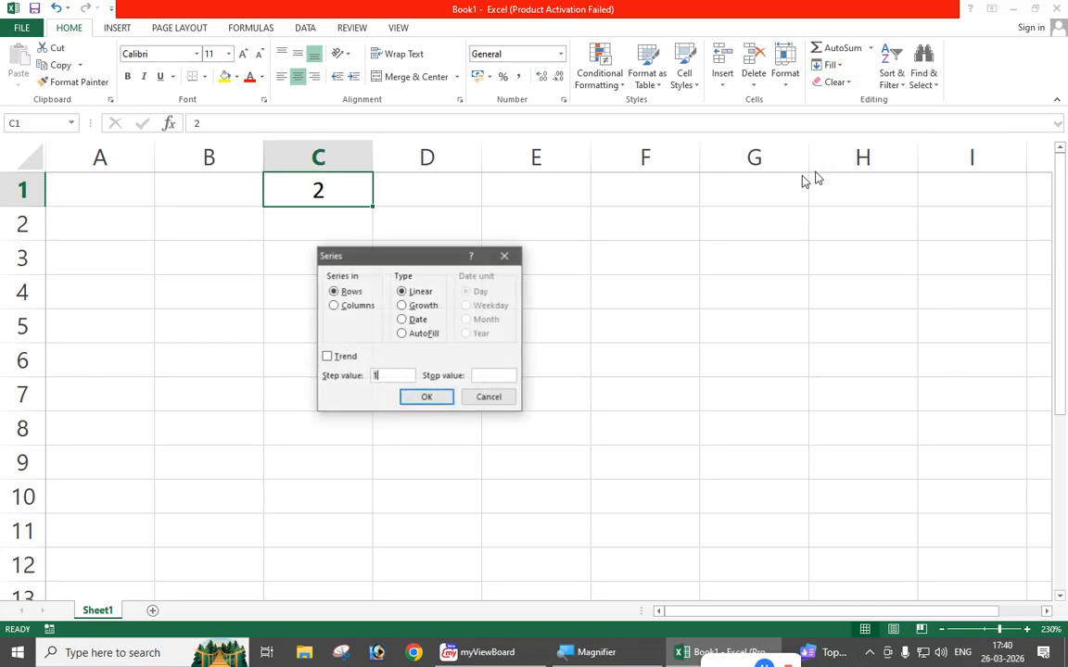
left_click(352, 307)
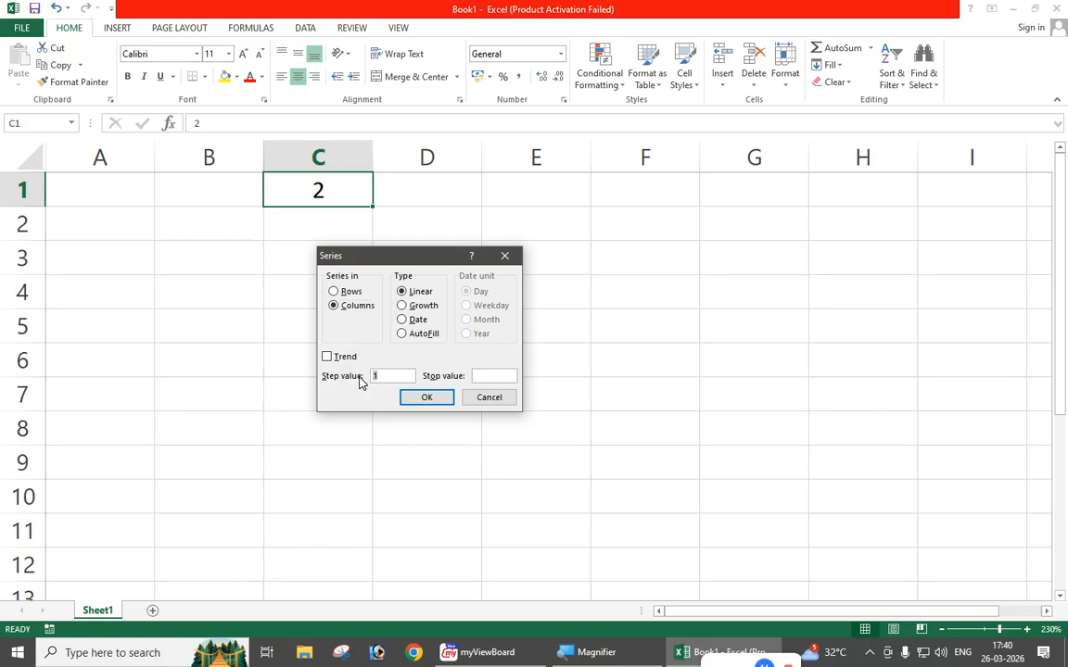
type("545")
left_click(385, 377)
left_click(442, 396)
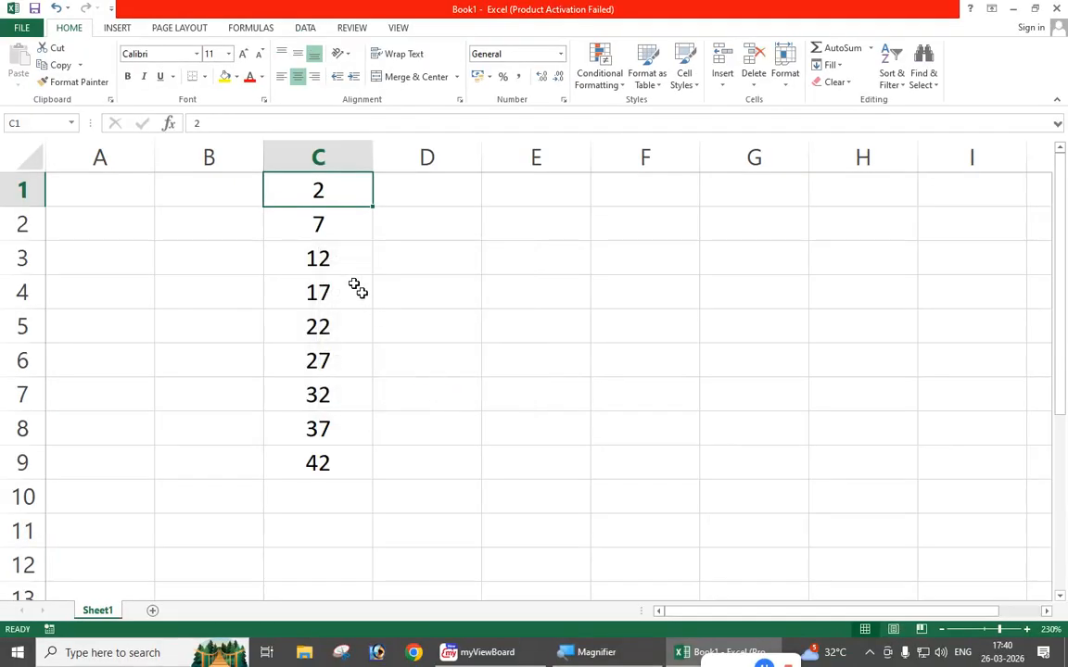
- Examine each number of the generated column series one by one, from C2 through C9
left_click(335, 228)
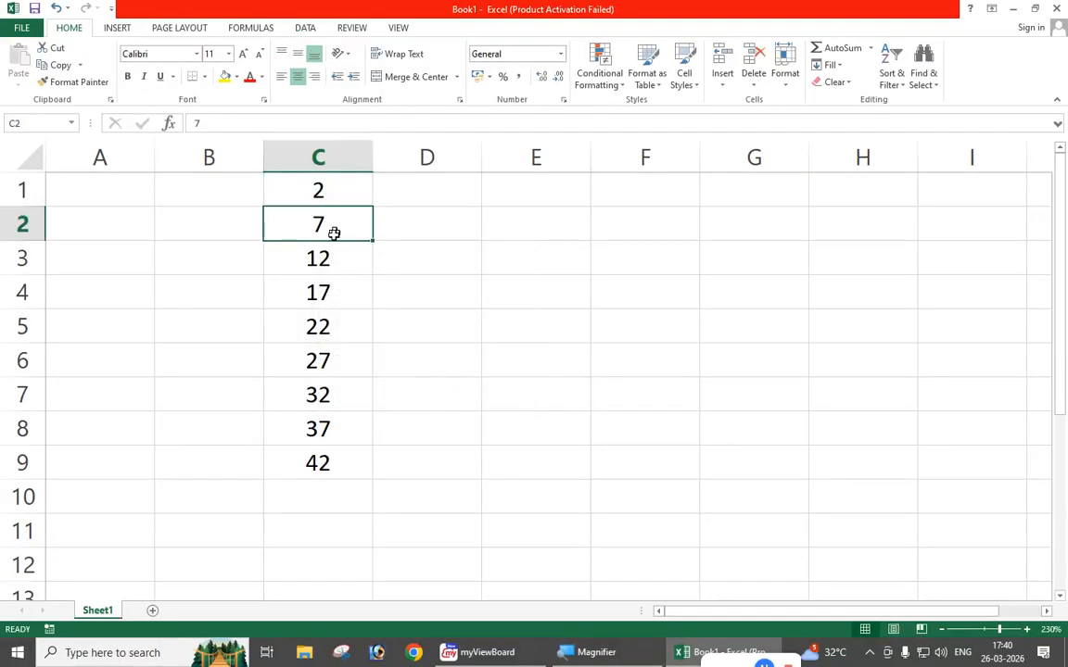
left_click(326, 258)
left_click(329, 298)
left_click(331, 329)
left_click(331, 360)
left_click(334, 390)
left_click(339, 427)
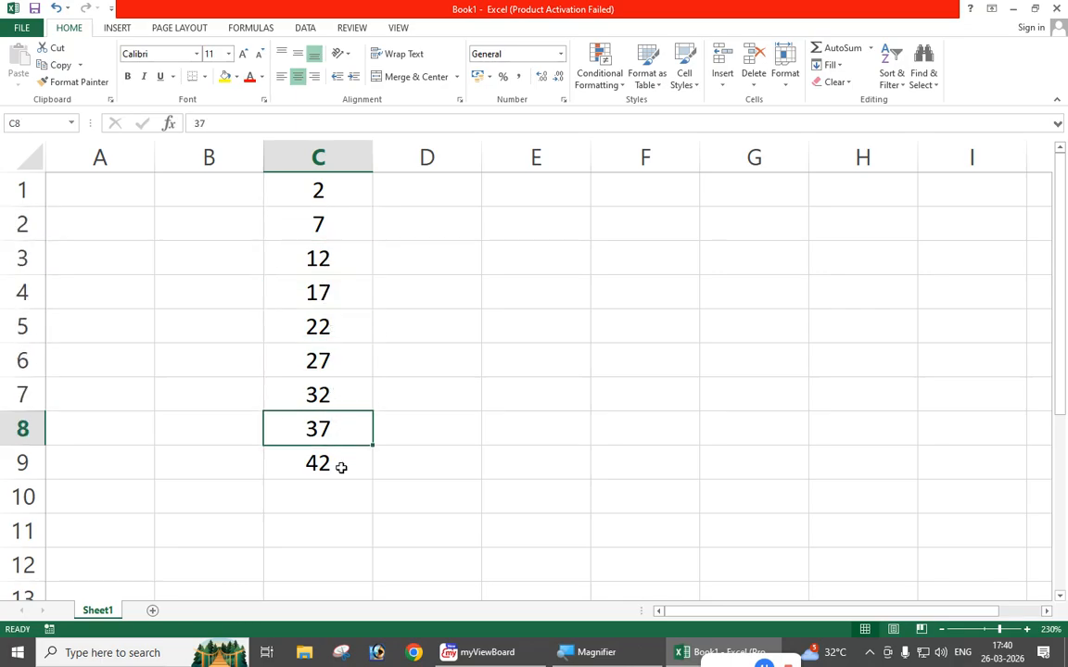
left_click(341, 466)
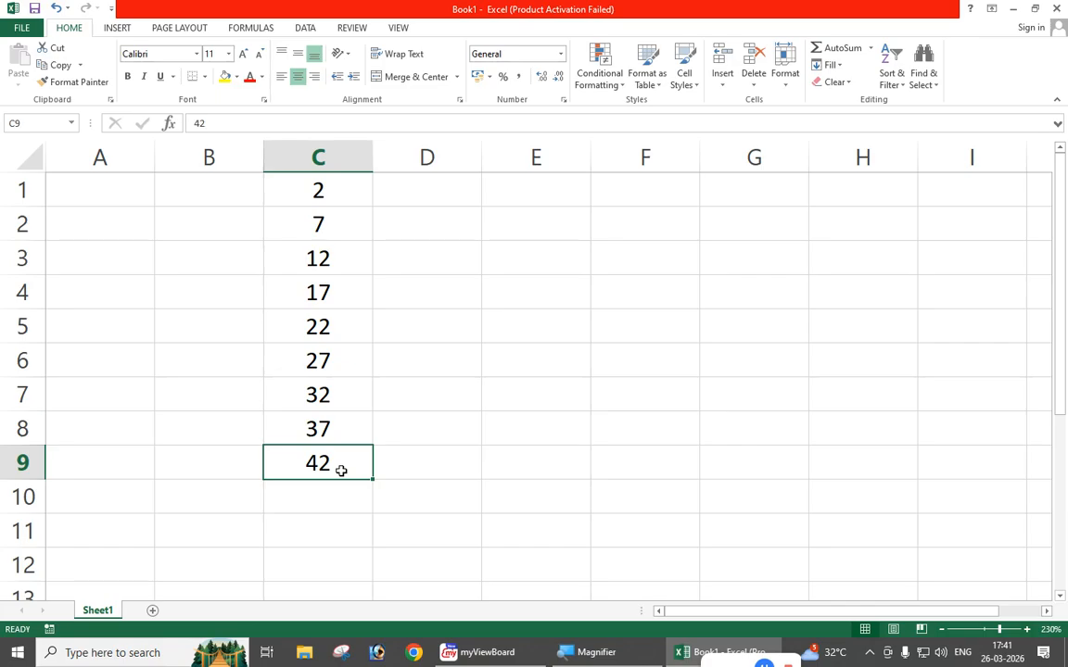
- Undo the generated column series and change the starting number in C1 to 3
key("ctrl+z")
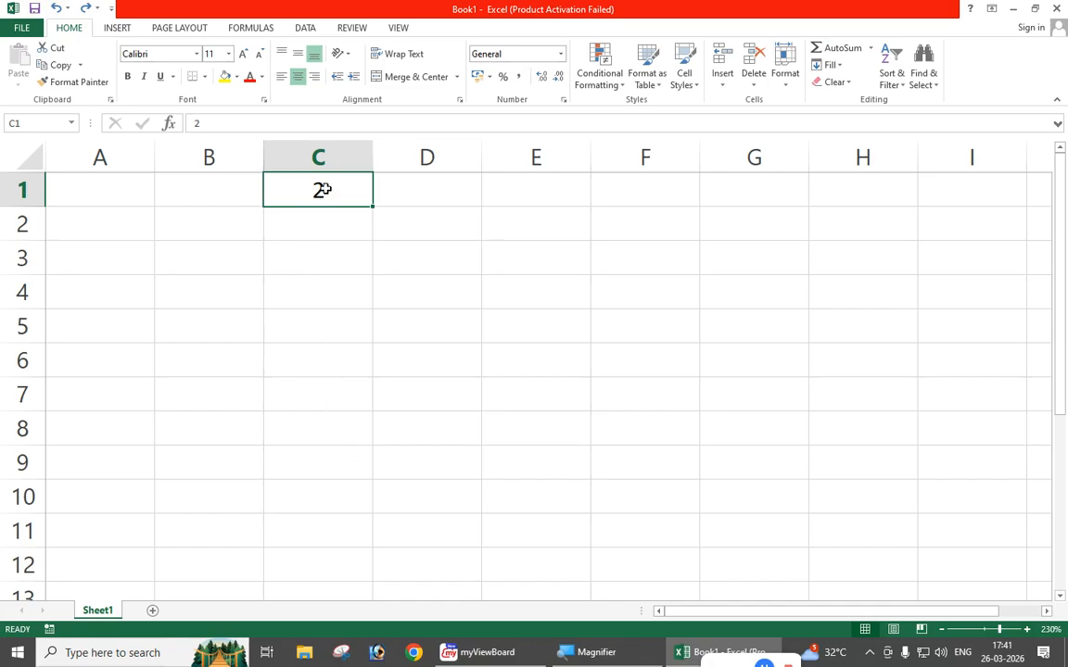
type("3")
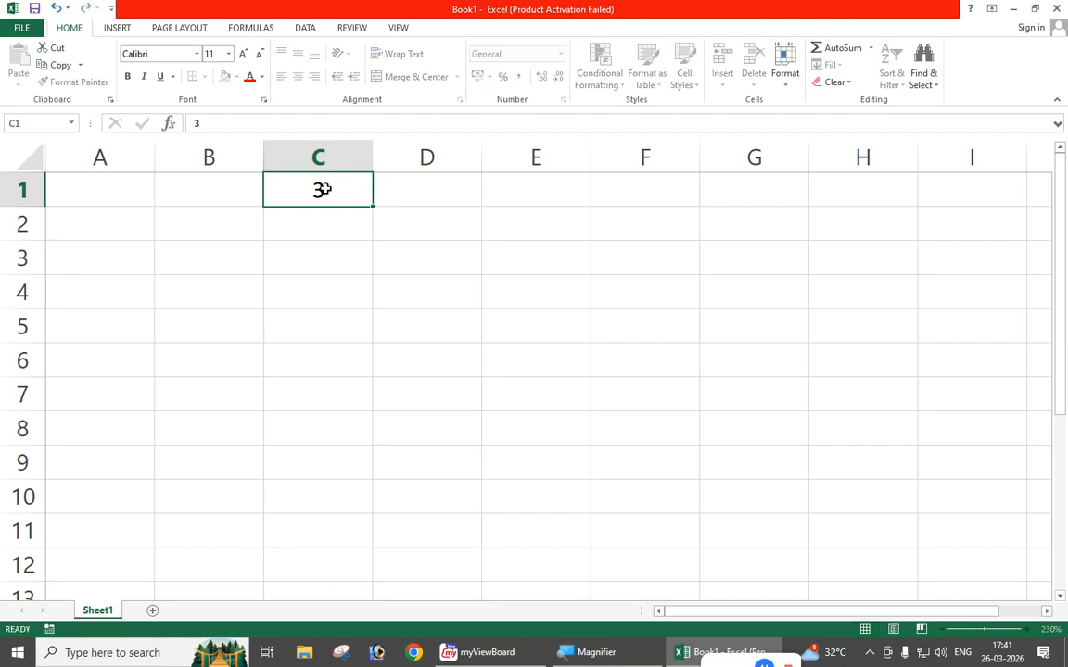
key("Return")
- Generate a linear Fill Series down column C from C1 with step value 3 and stop value 30
left_click(322, 189)
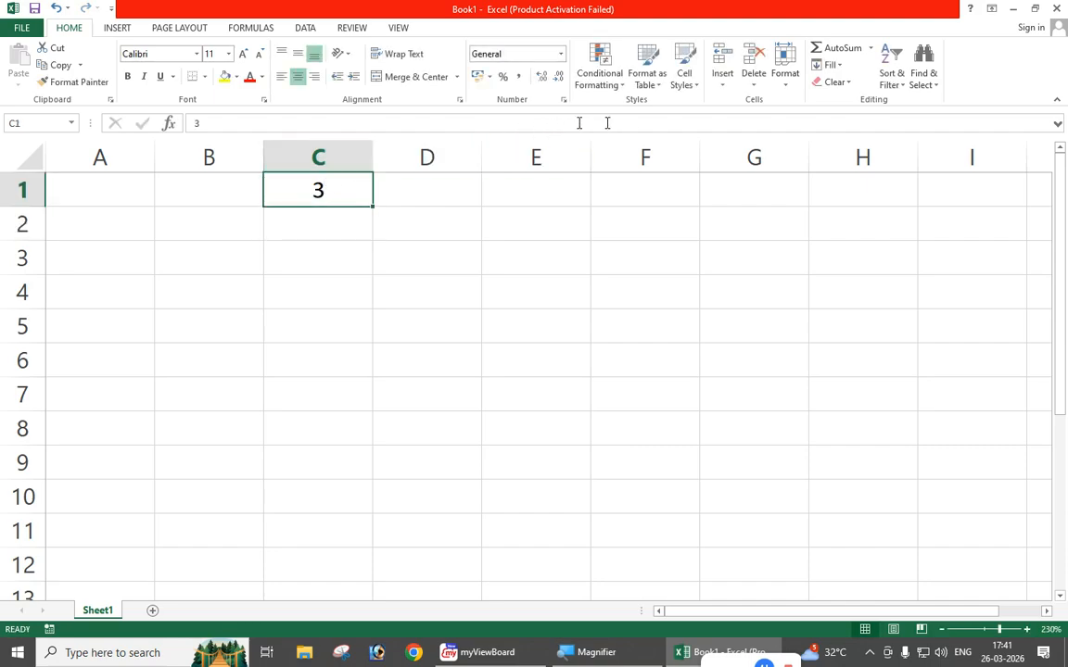
left_click(827, 66)
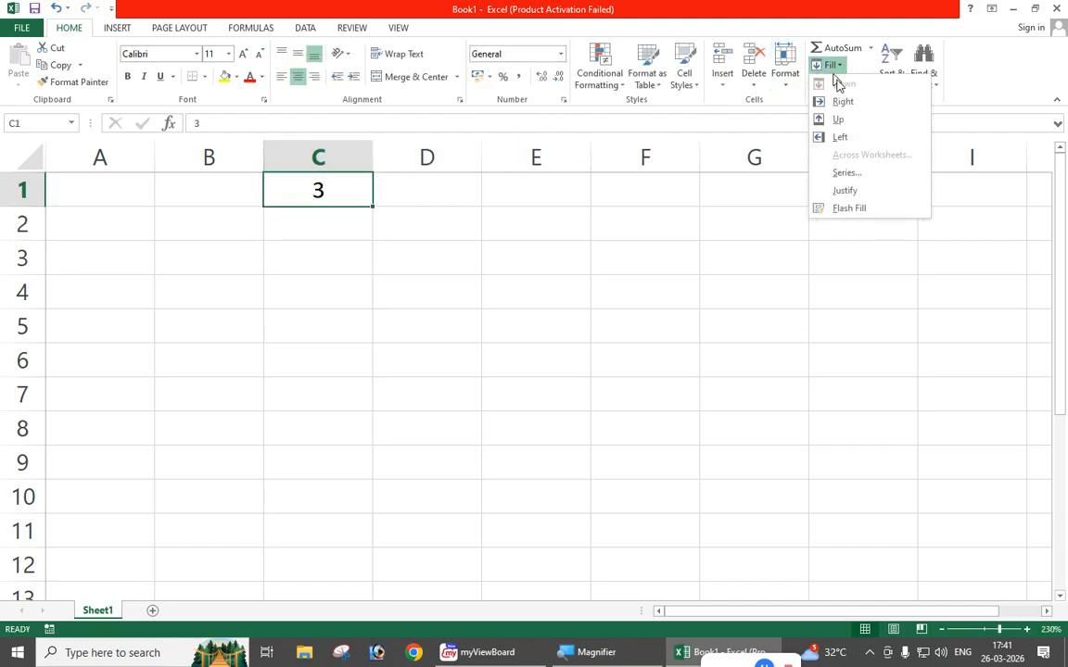
left_click(841, 173)
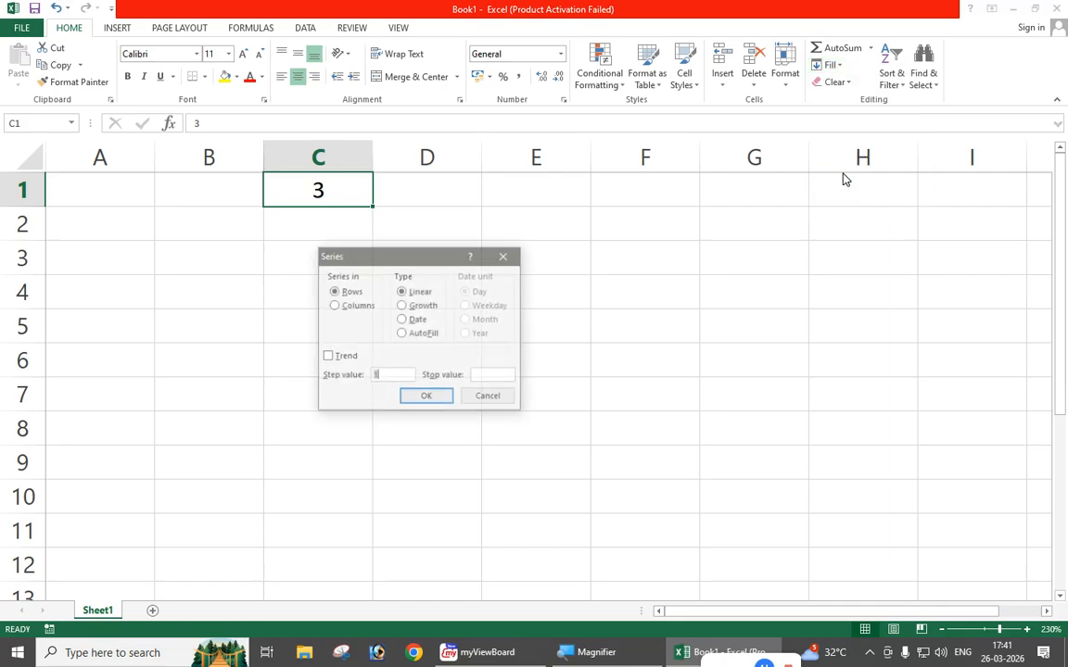
left_click(353, 309)
left_click(371, 375)
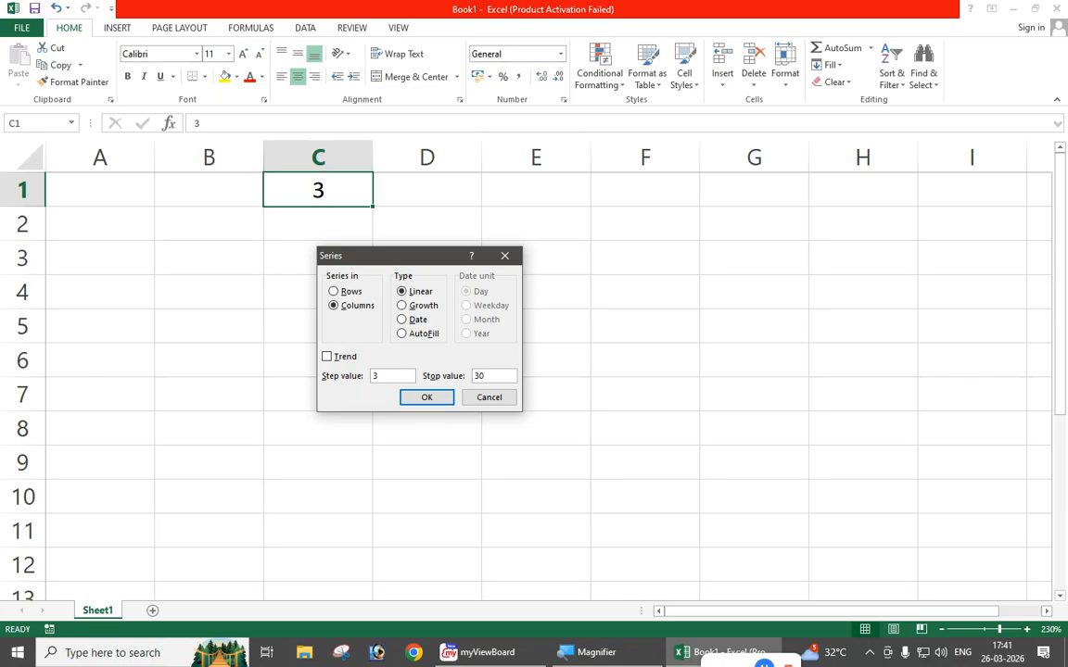
left_click(442, 398)
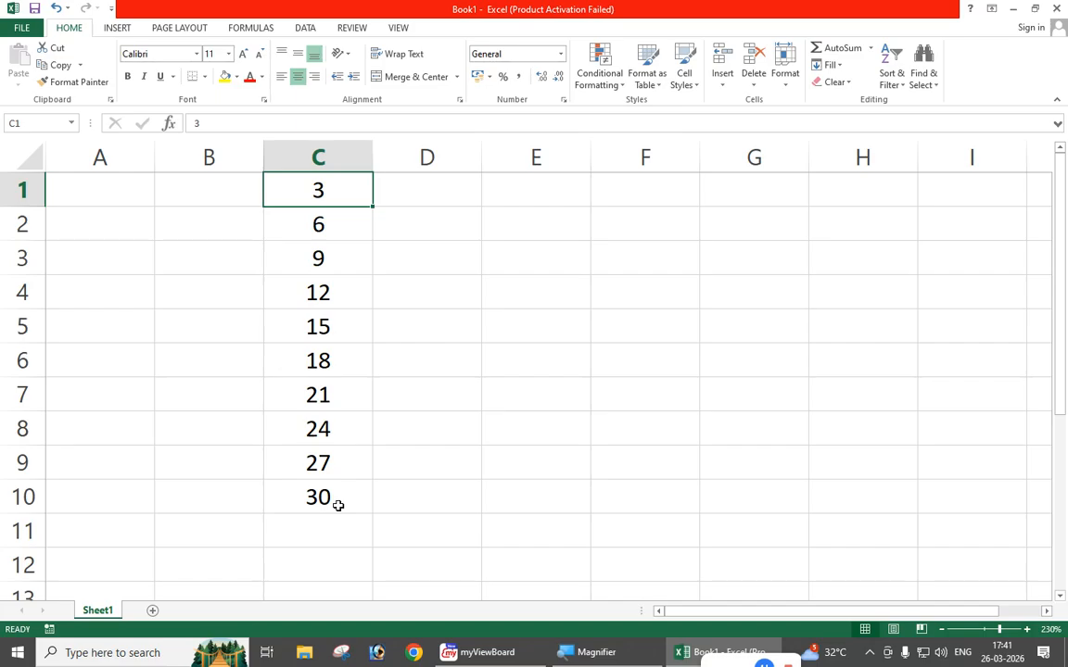
- Clear the whole number series in C1:C10
left_click_drag(317, 191, 320, 506)
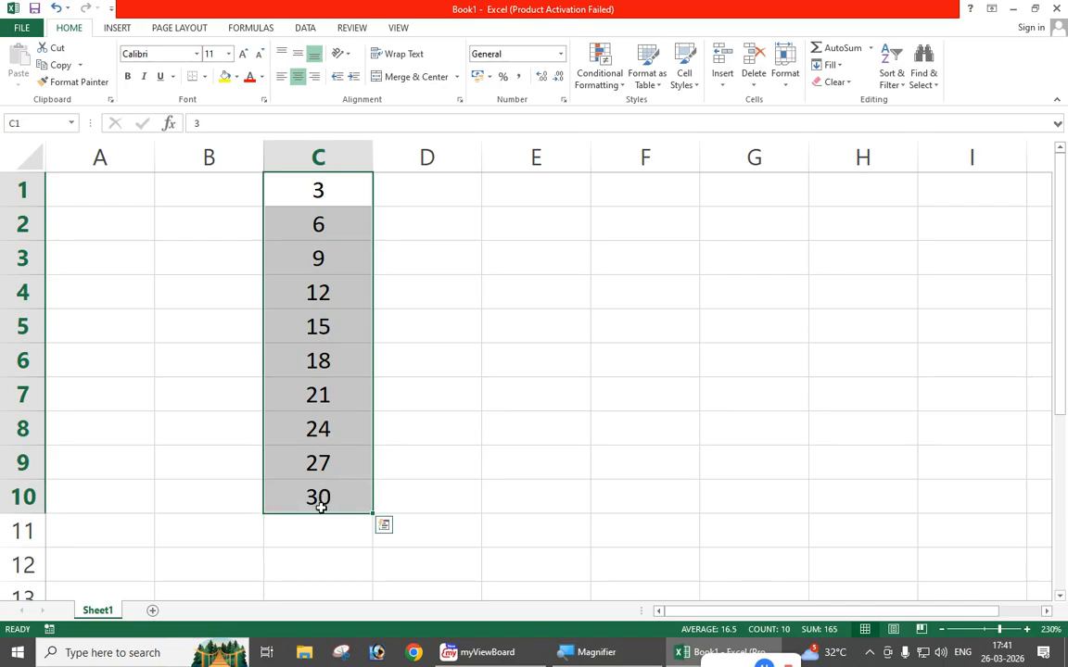
key("Delete")
left_click(495, 369)
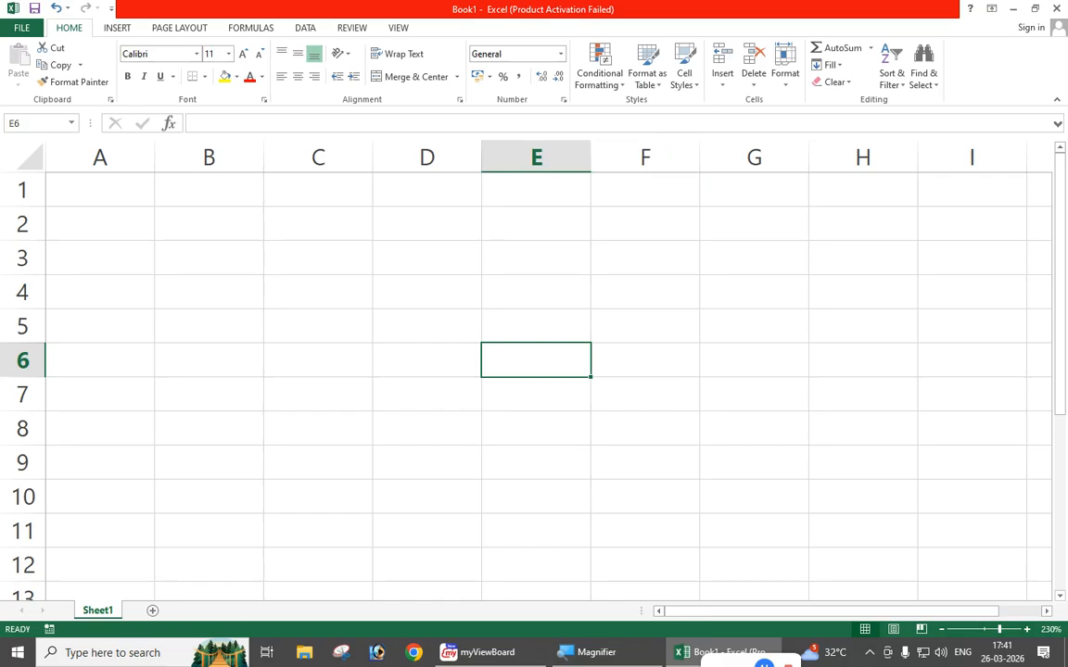
- Enter the numbers 1 to 6 individually down cells C1:C6, and clear them again
left_click(339, 196)
type("1")
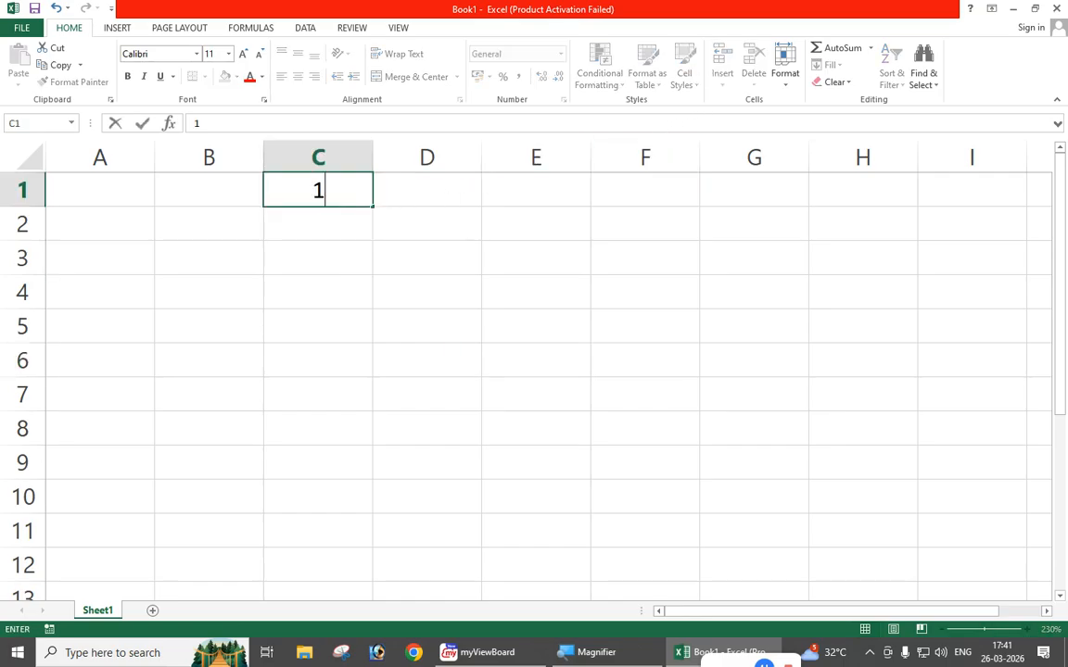
key("Return")
type("2")
key("Return")
type("3")
key("Return")
type("4")
key("Return")
type("5")
key("Return")
type("6")
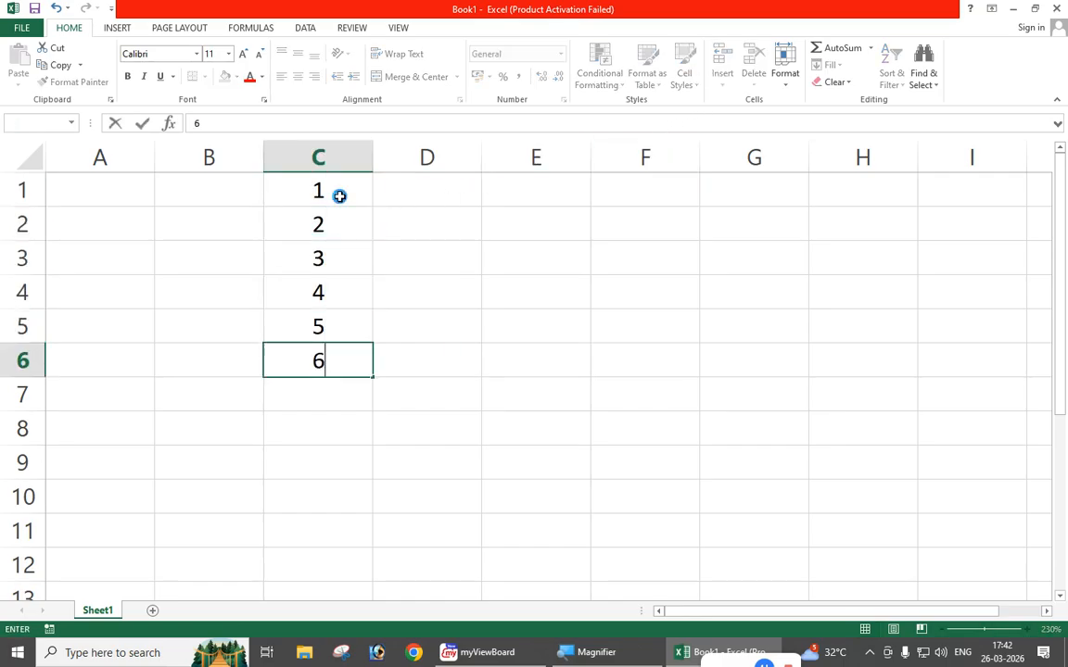
key("Return")
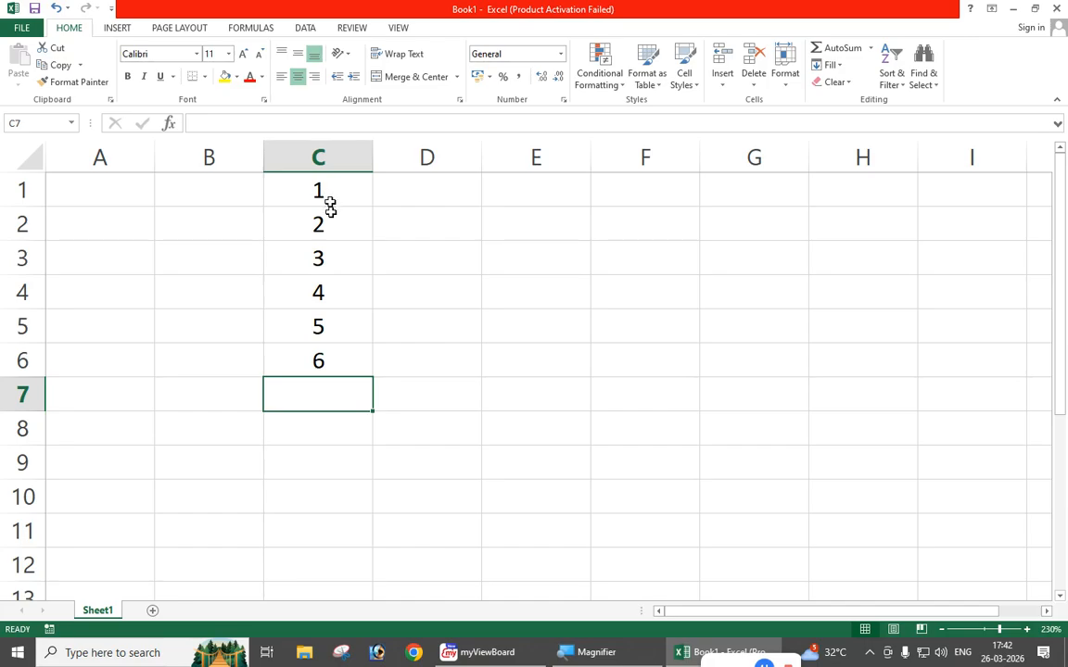
left_click_drag(331, 198, 321, 361)
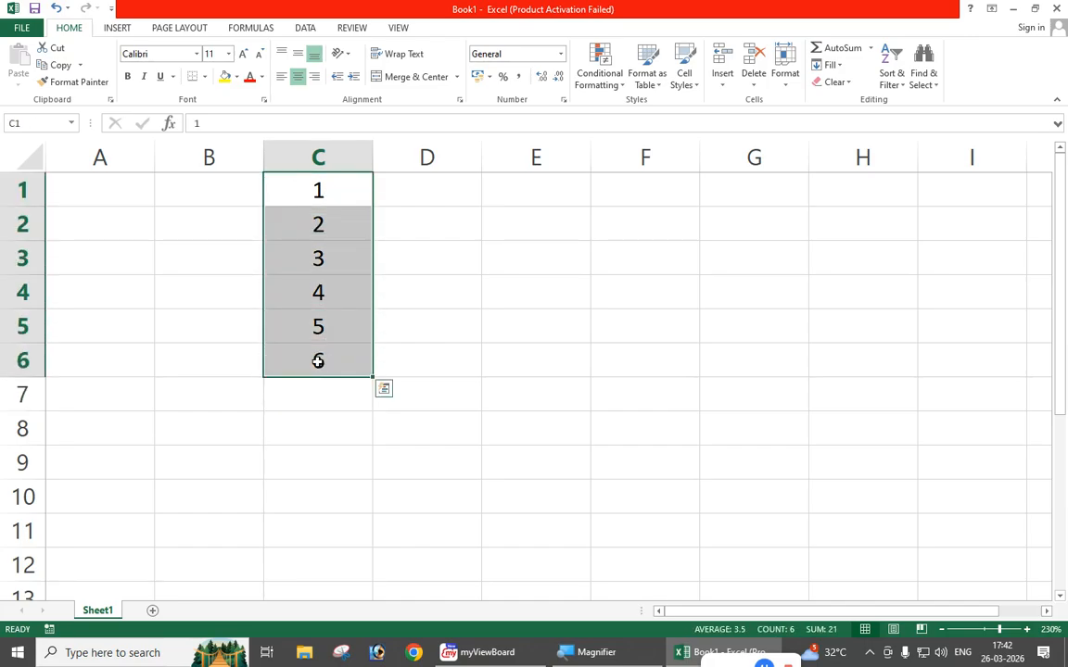
key("Delete")
- Enter 1 and 2 in C1 and C2, and extend the pattern down to C11 with AutoFill
left_click(324, 179)
type("1")
key("Return")
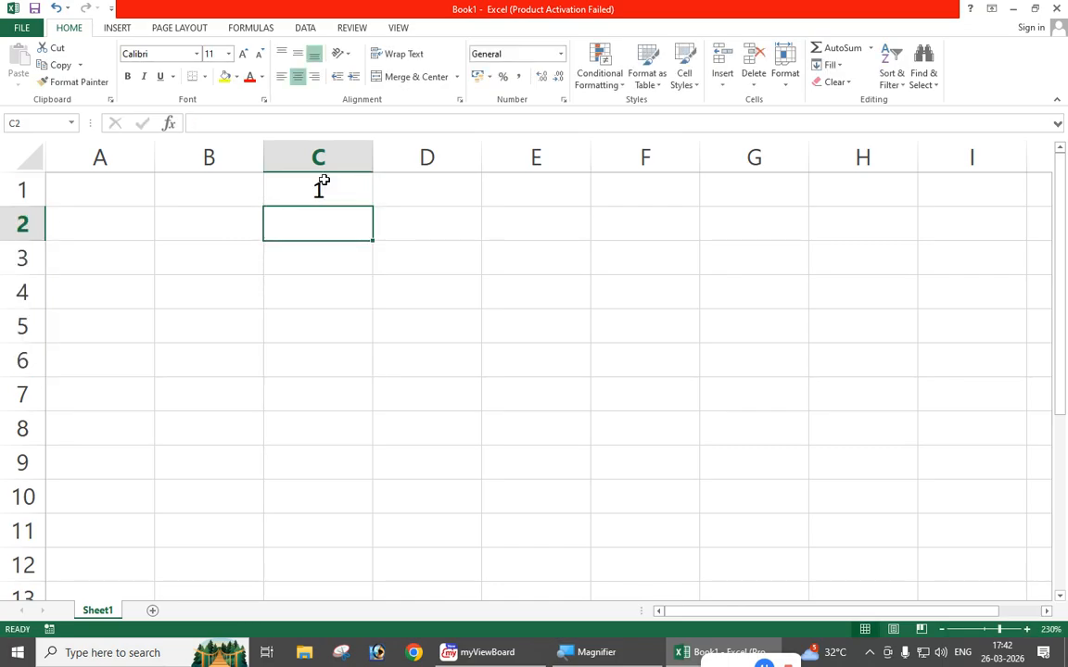
type("2")
key("Return")
left_click_drag(323, 179, 359, 543)
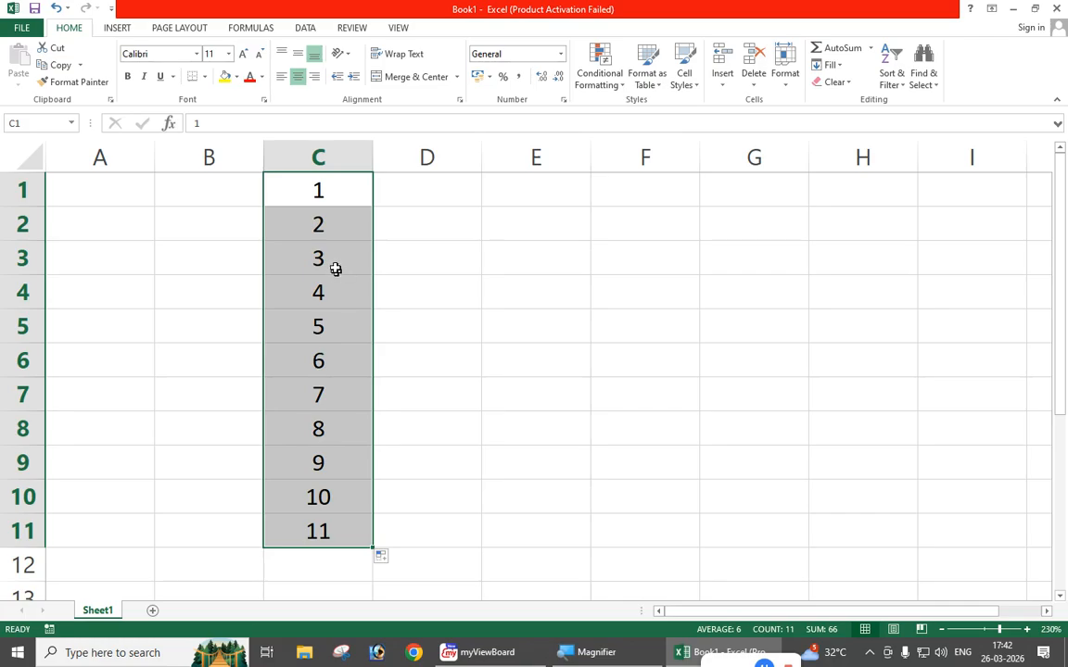
left_click(466, 257)
- Clear the autofilled numbers in C1:C11
left_click_drag(319, 191, 320, 529)
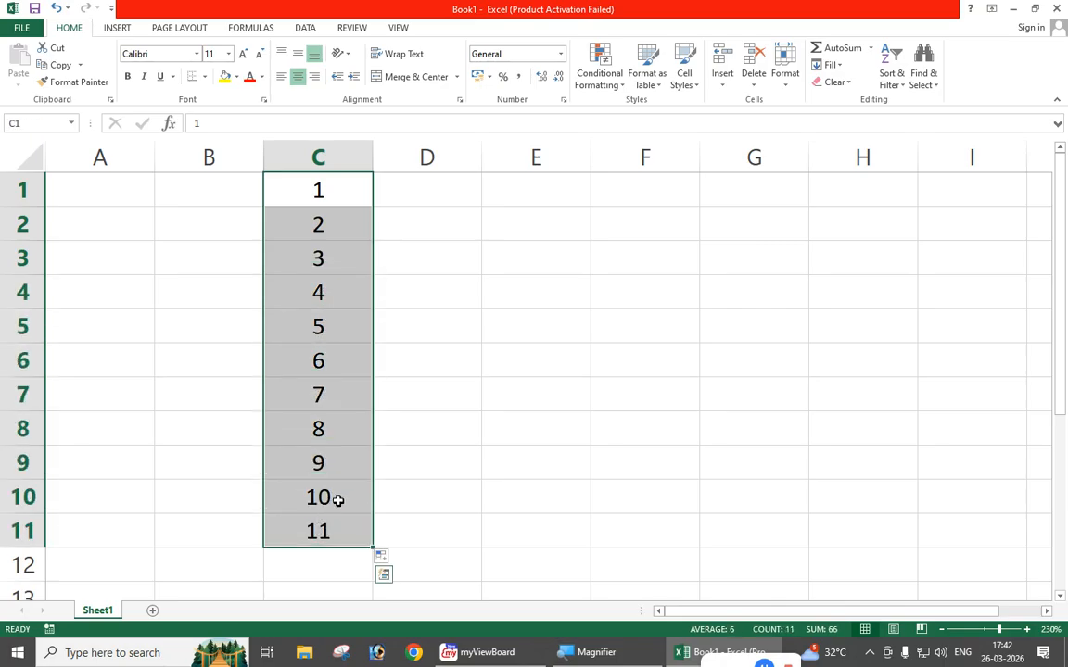
key("Delete")
left_click(439, 335)
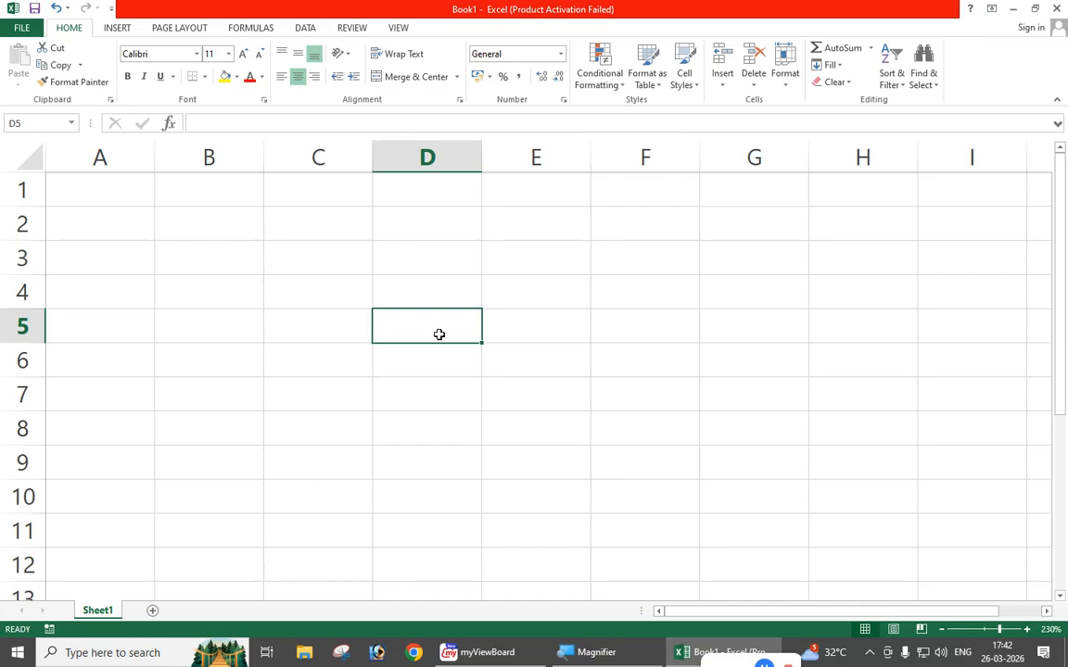
- Enter 1 and 2 in C1 and C2, and extend the pattern with AutoFill down to C6230
left_click(290, 180)
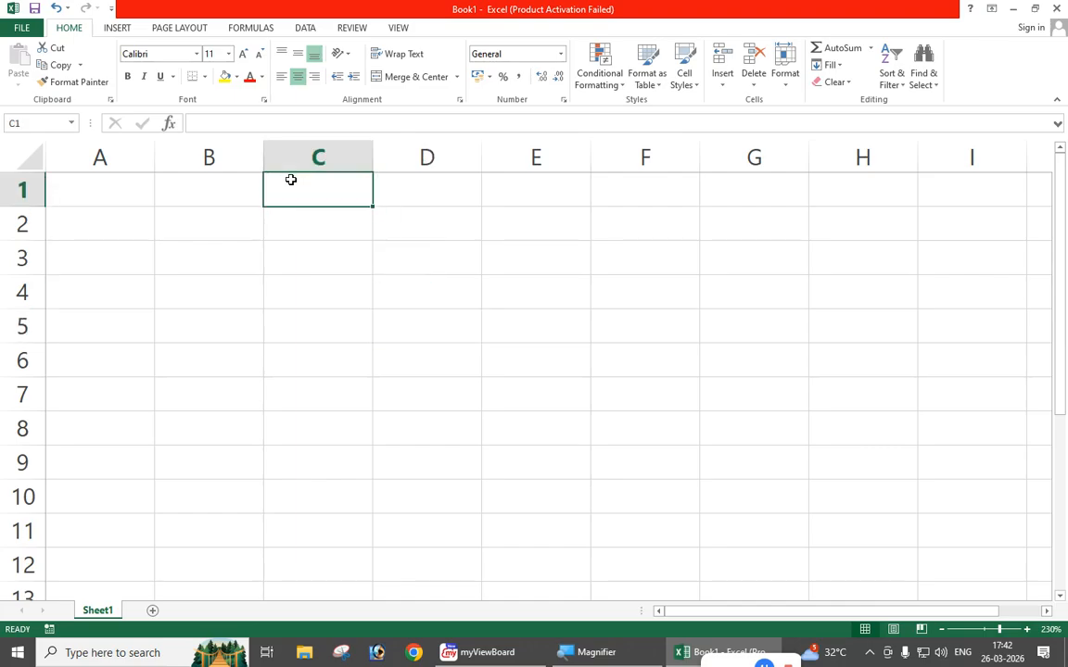
type("1")
key("Return")
type("2")
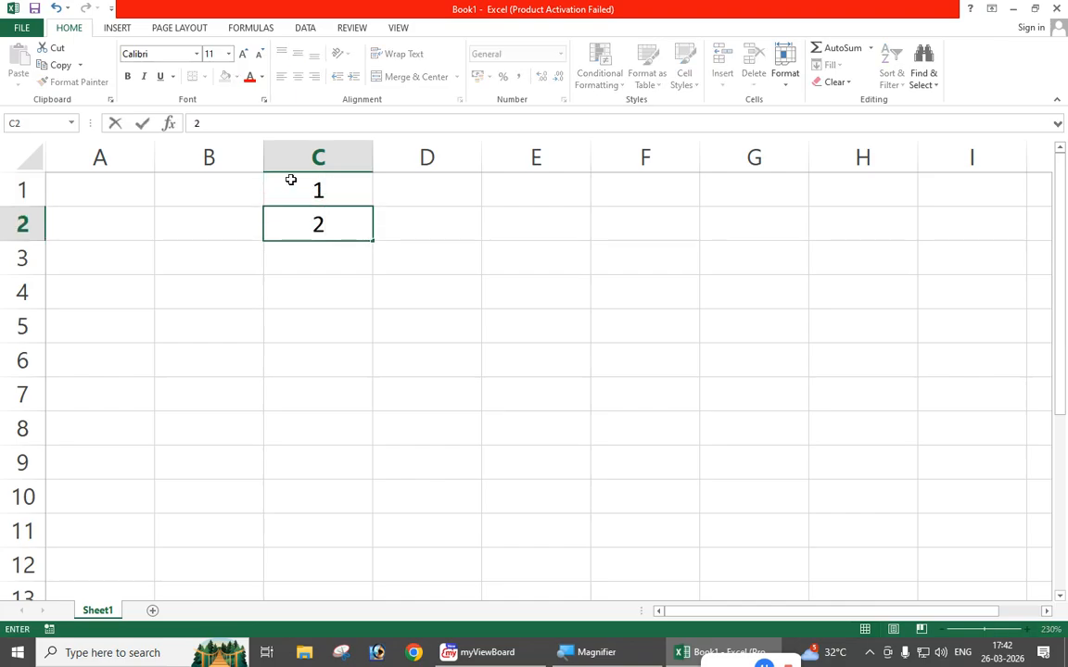
left_click_drag(290, 180, 333, 528)
left_click(333, 529)
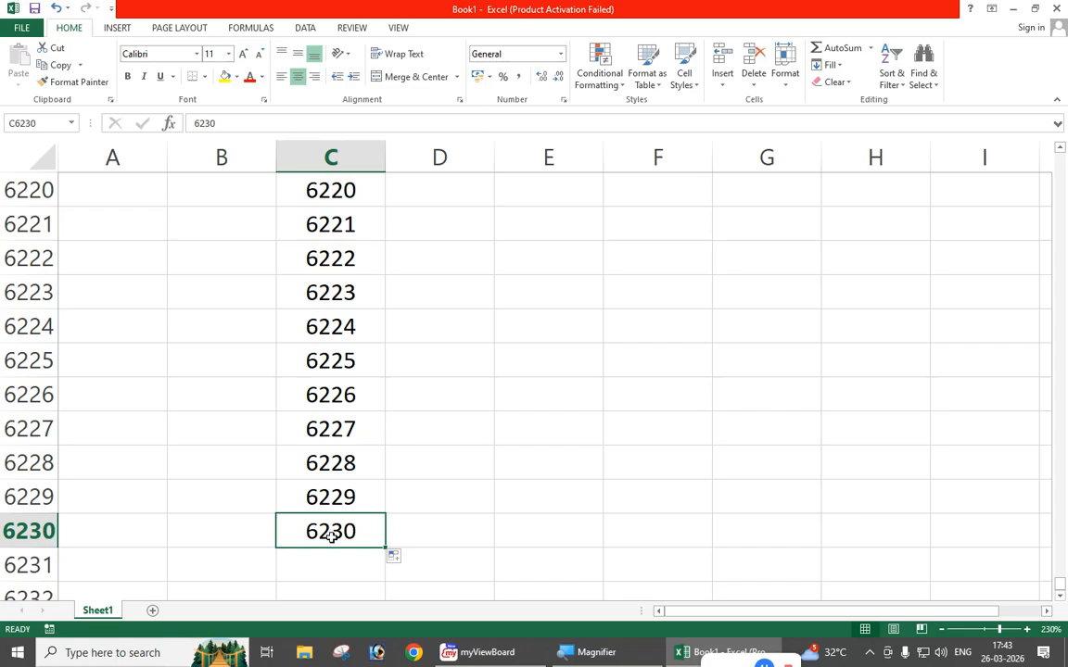
- Return to the beginning of the sheet and enter the starting number 1 in D1
scroll(712, 425, "up", 20)
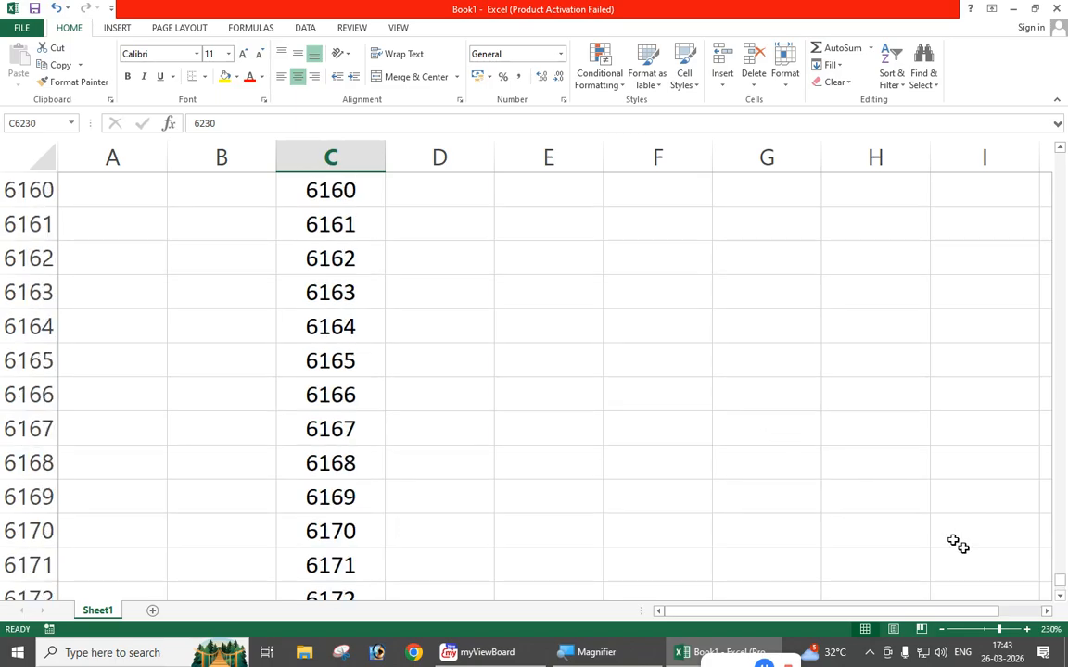
left_click_drag(1056, 581, 1066, 121)
left_click(418, 195)
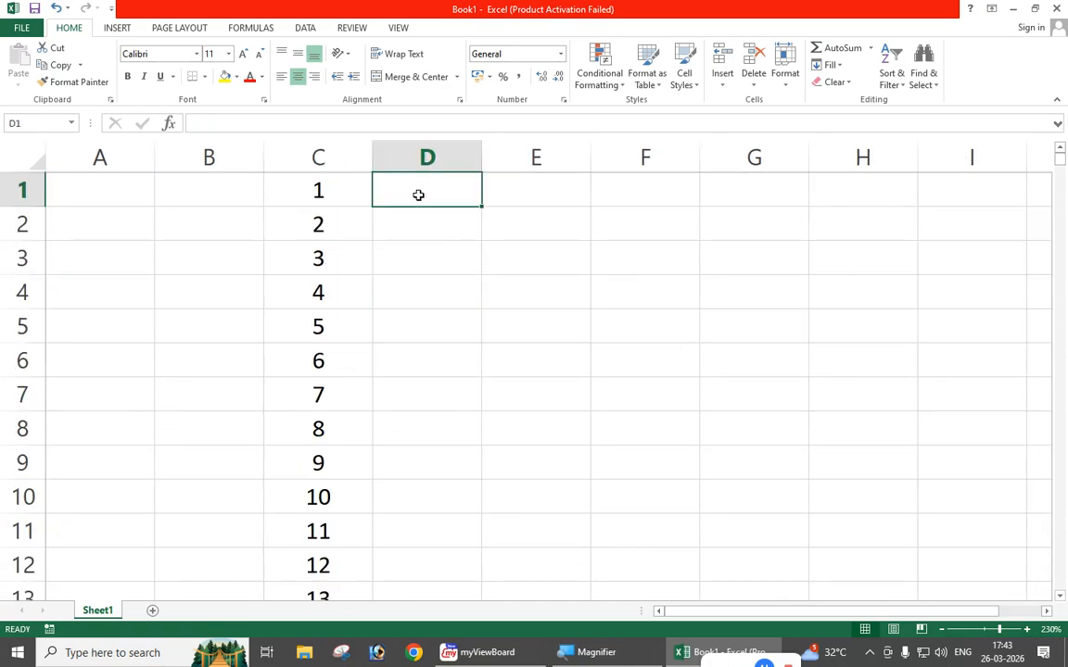
type("1")
key("Return")
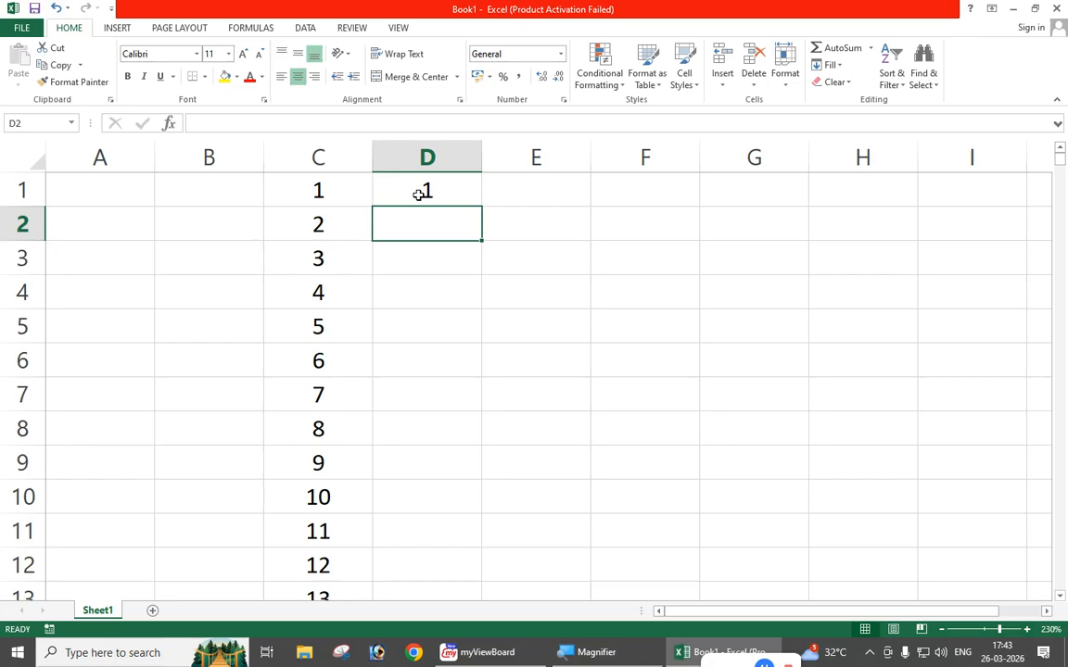
- Fill a linear series down column D from D1 with step value 1 and stop value 100000
left_click(418, 192)
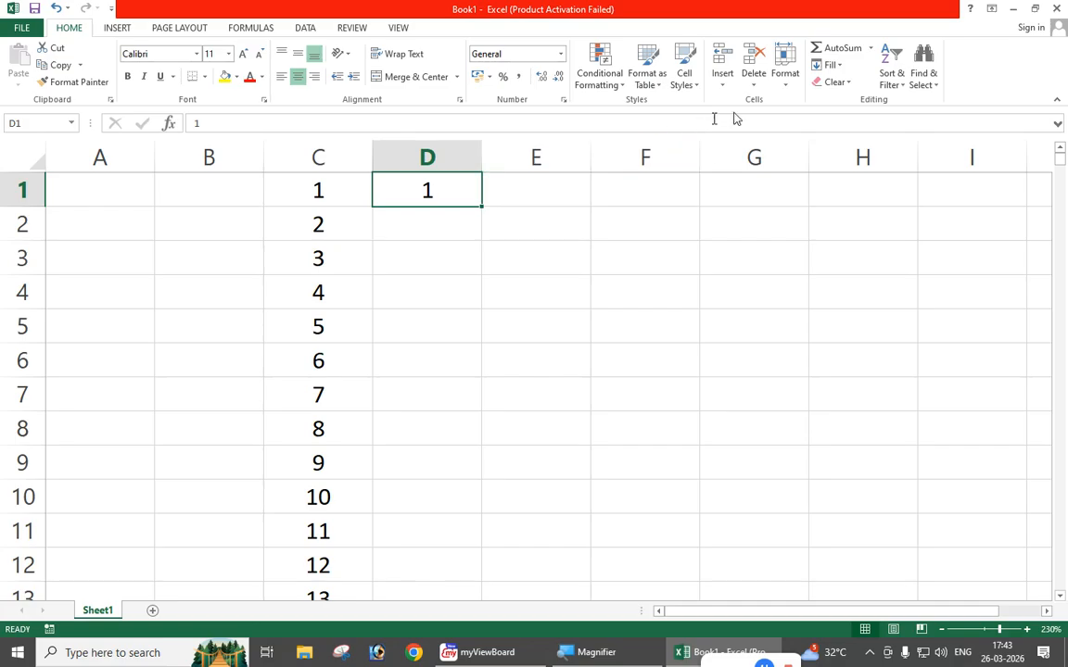
left_click(824, 65)
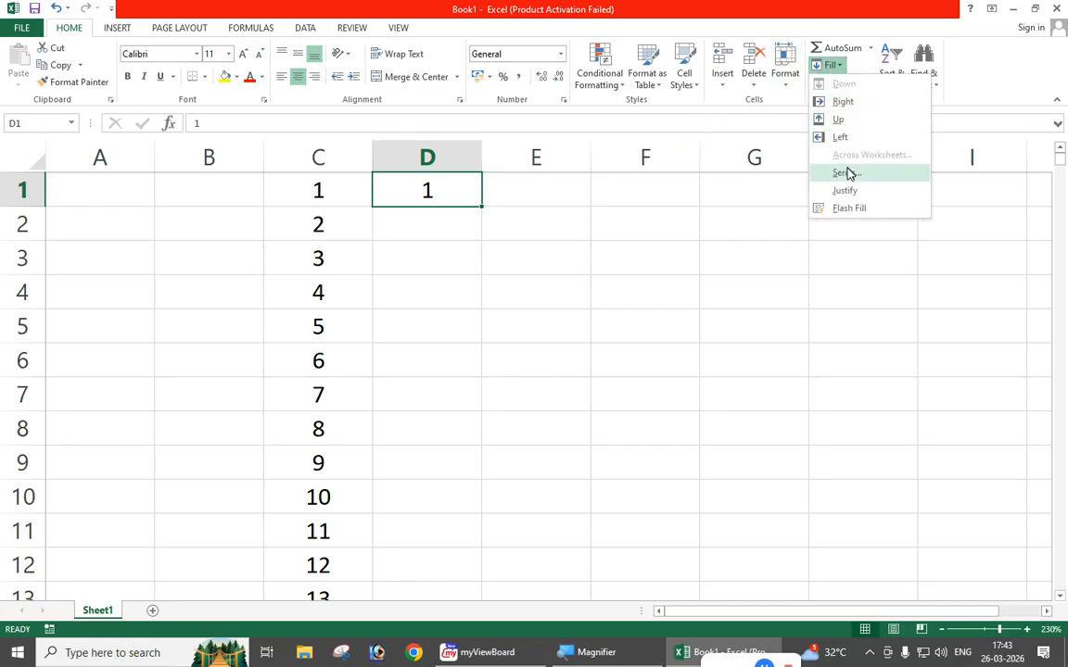
left_click(846, 175)
left_click_drag(426, 259, 618, 256)
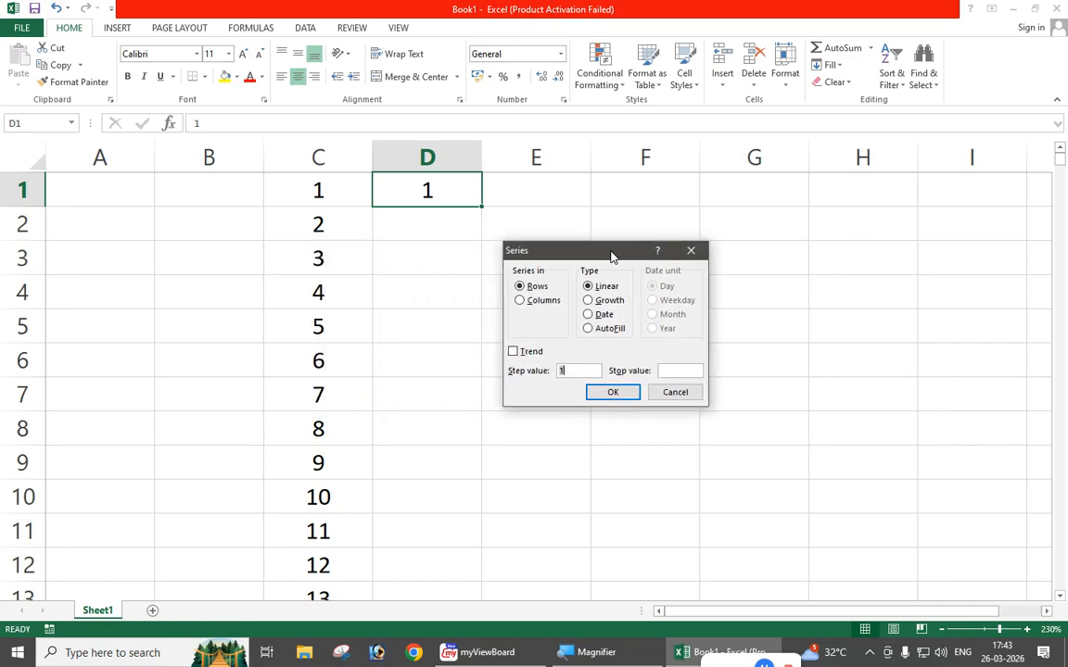
left_click(533, 305)
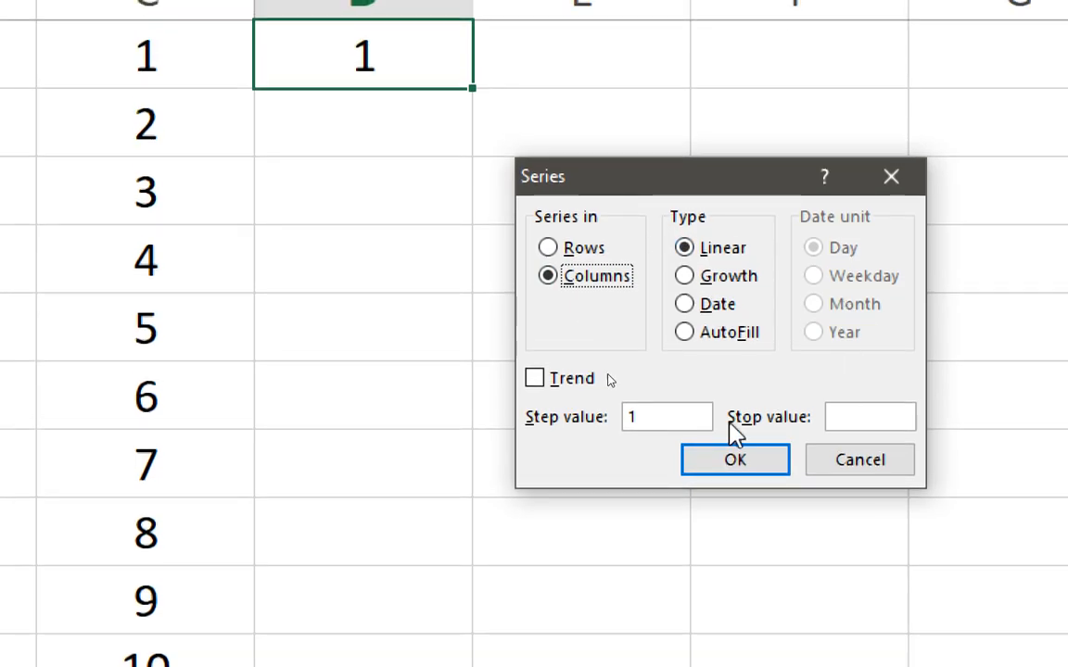
left_click(662, 422)
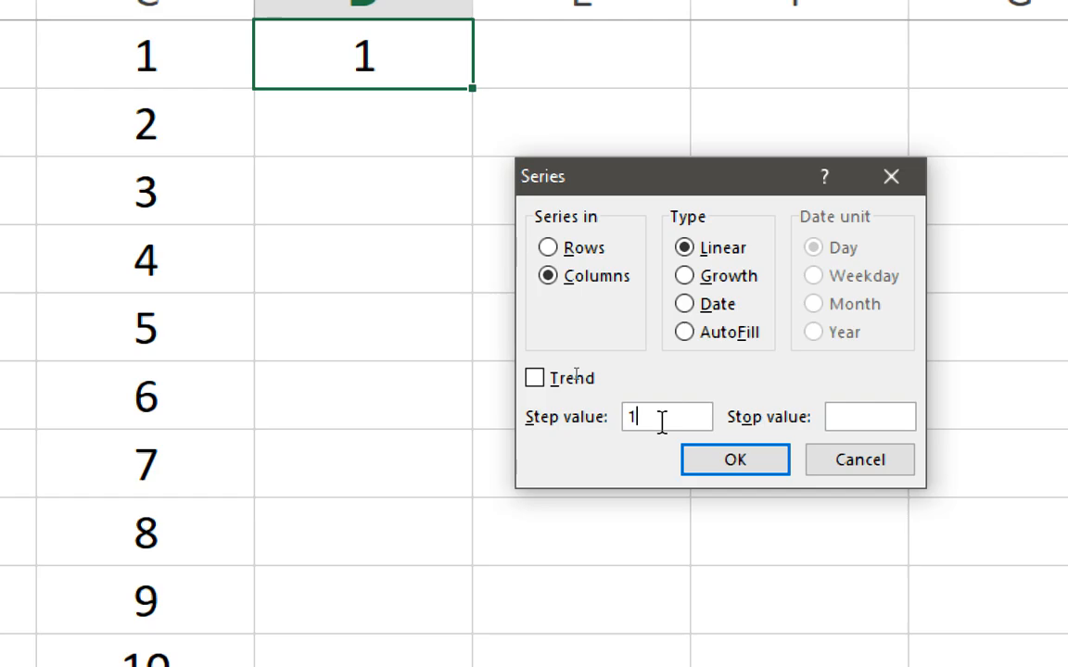
left_click(860, 415)
type("1")
type("00000")
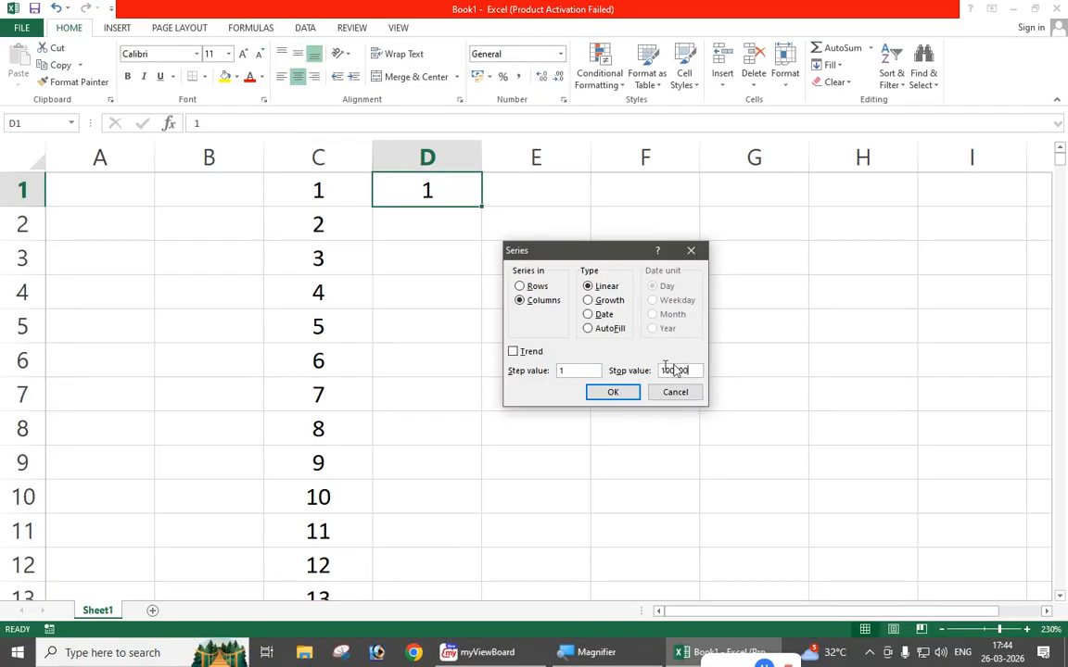
left_click(621, 392)
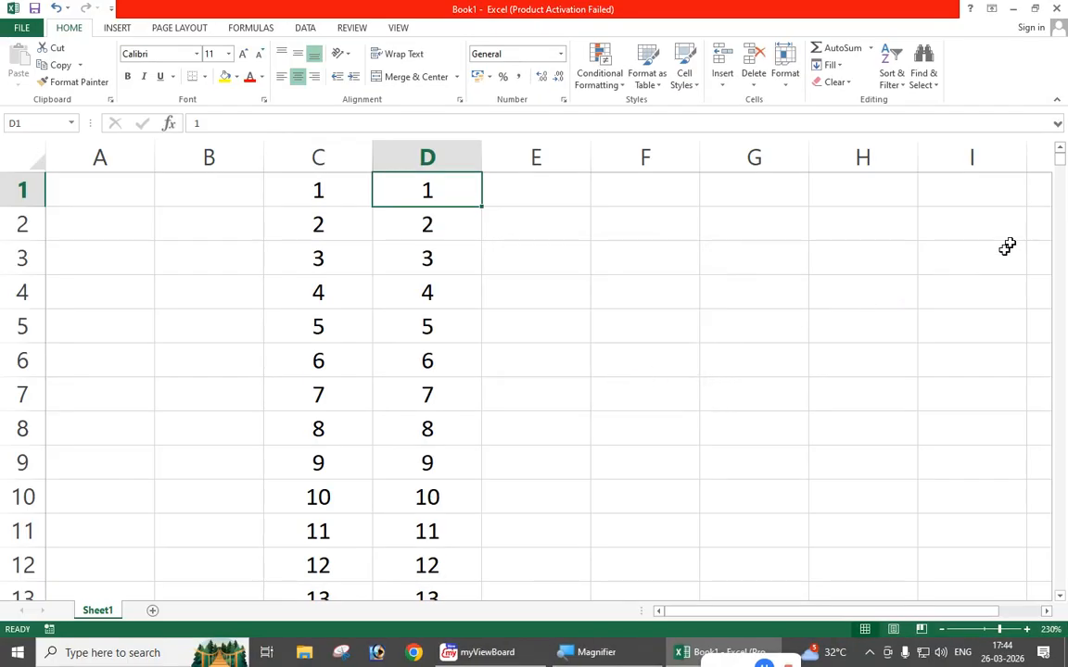
- Examine the end of the series in column D and compare its beginning with the numbers in column C
left_click_drag(1061, 153, 1061, 584)
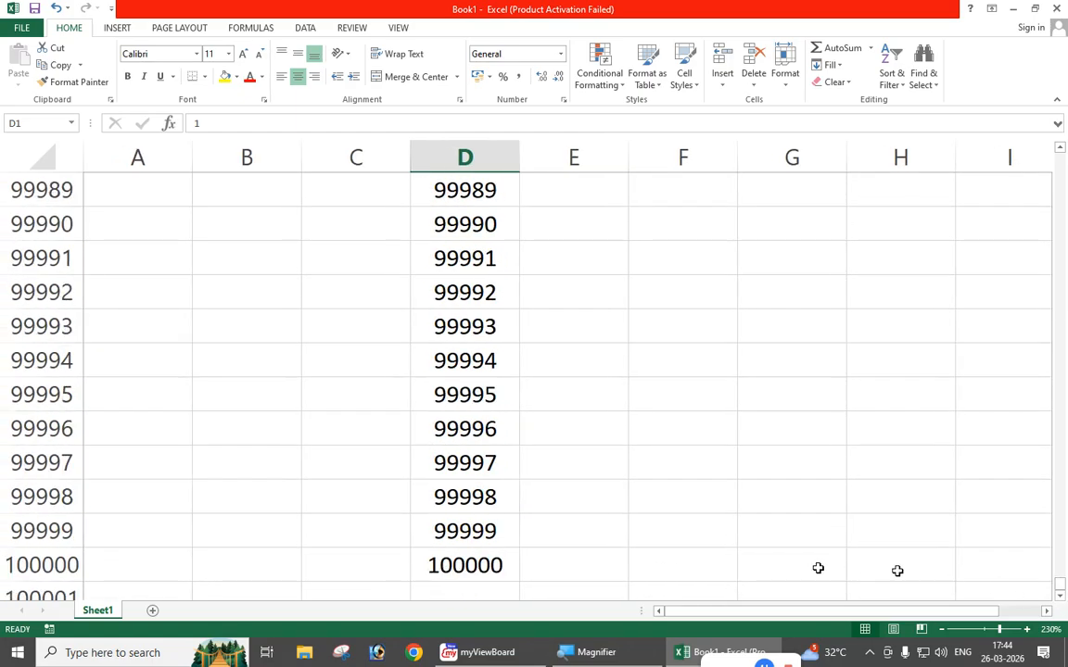
left_click(474, 562)
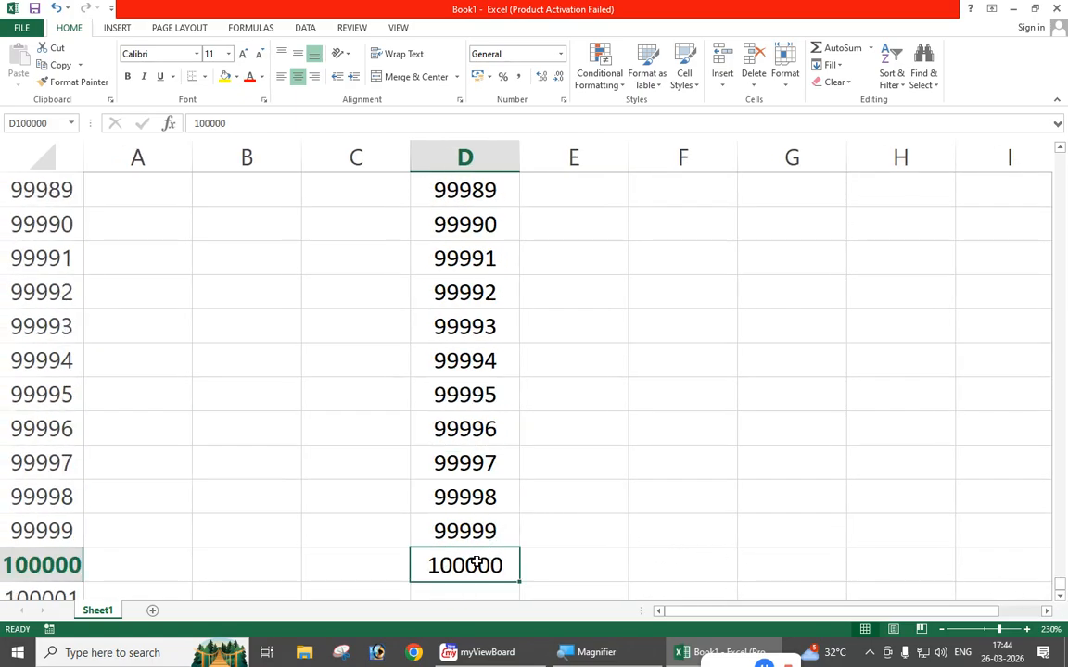
scroll(482, 555, "down", 2)
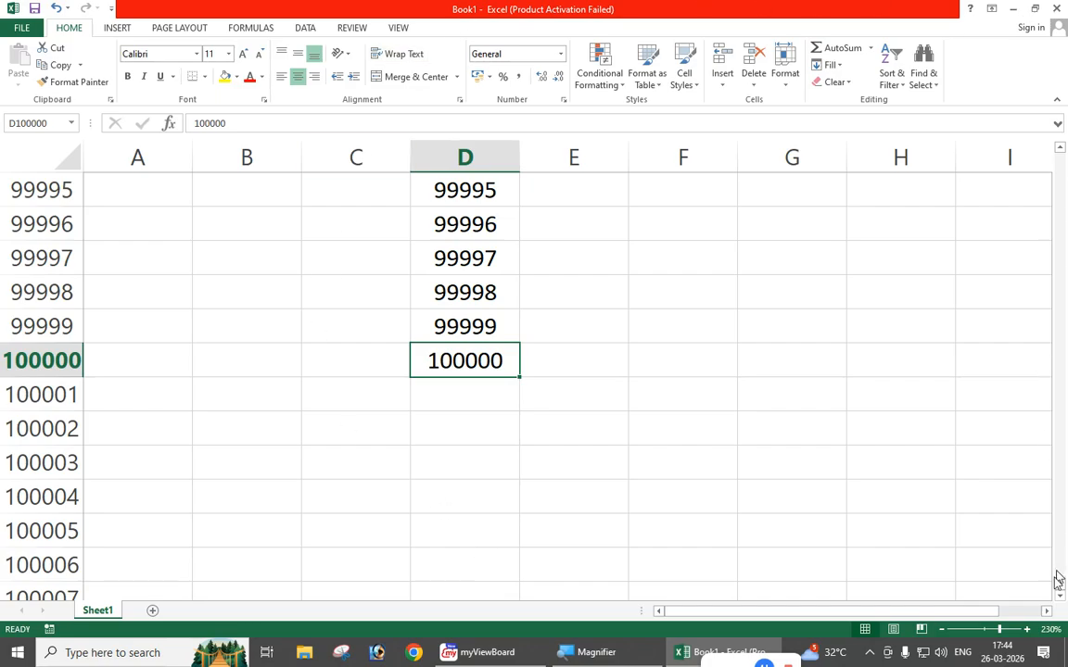
left_click_drag(1060, 585, 1065, 149)
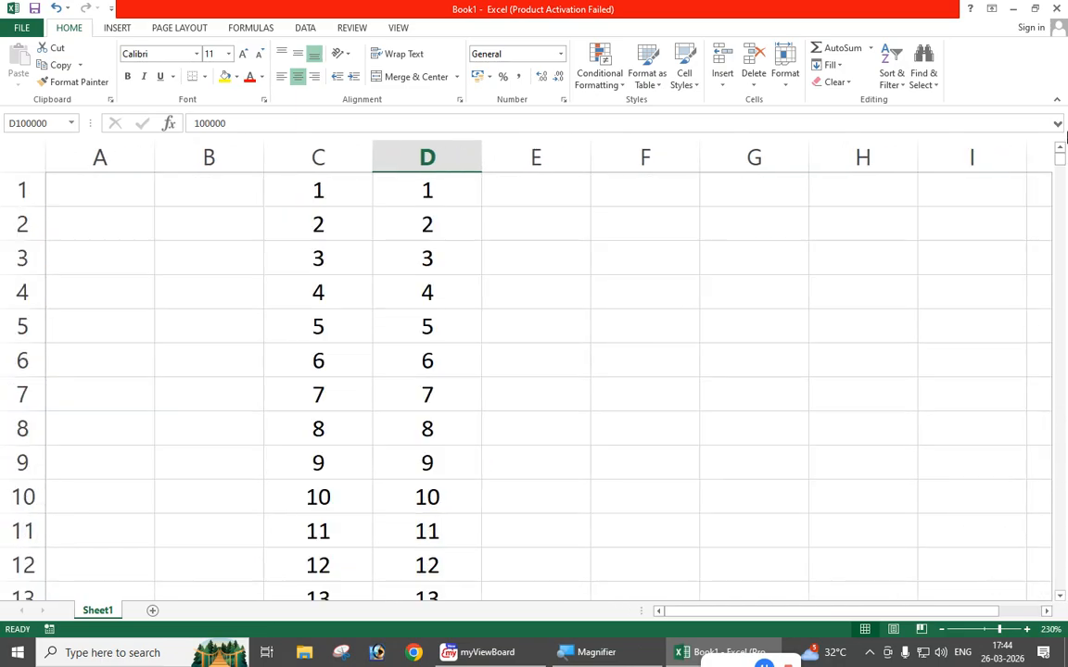
left_click(500, 278)
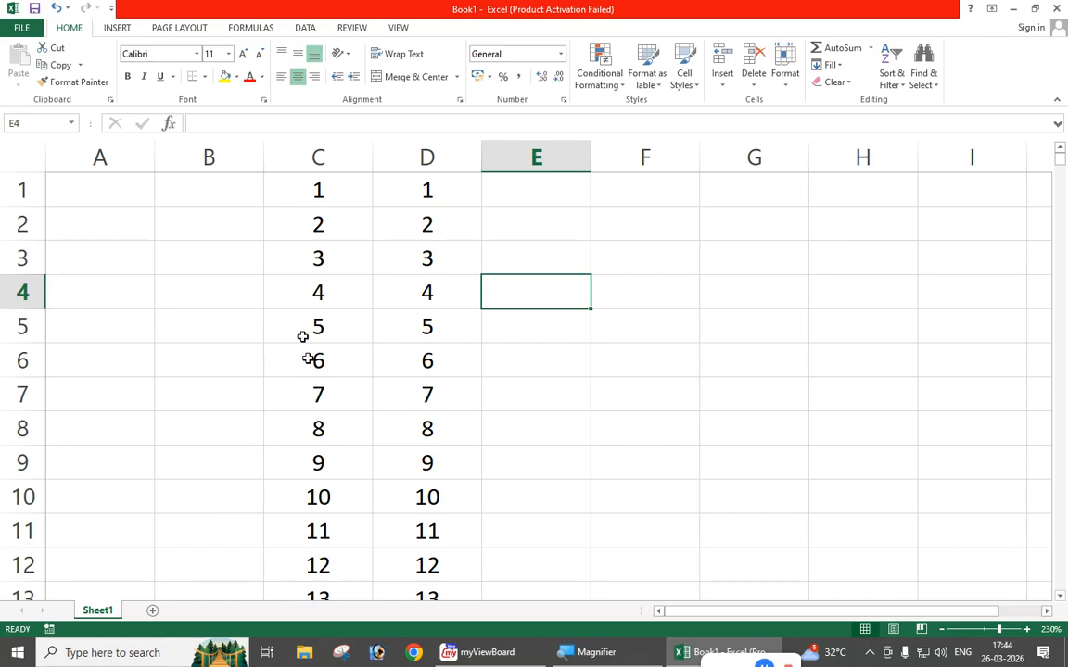
left_click_drag(319, 196, 369, 445)
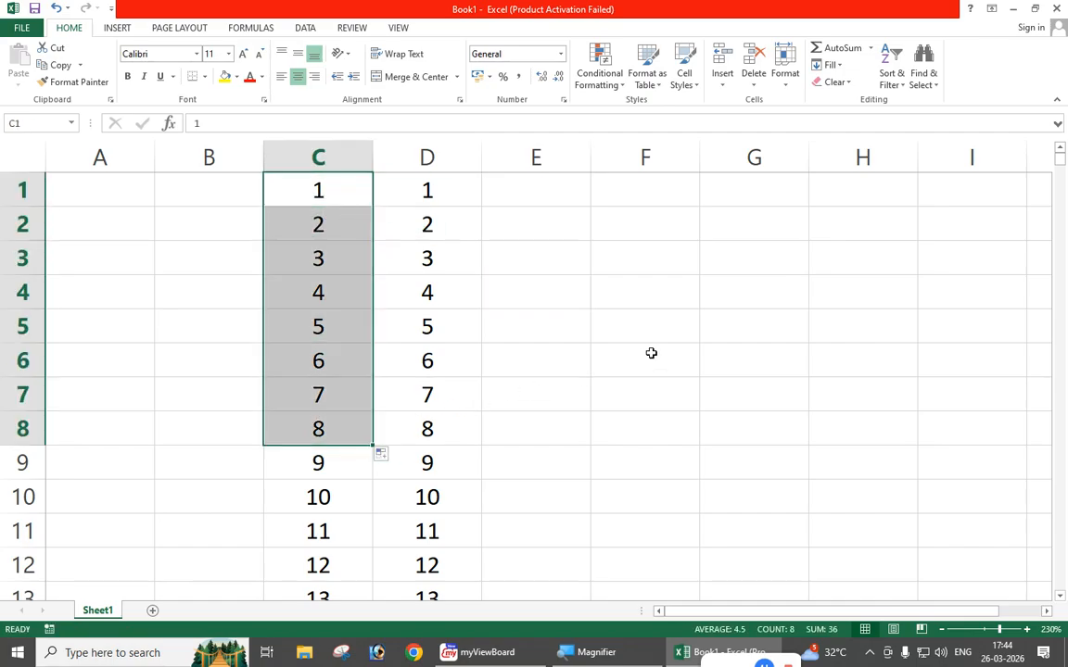
left_click(651, 353)
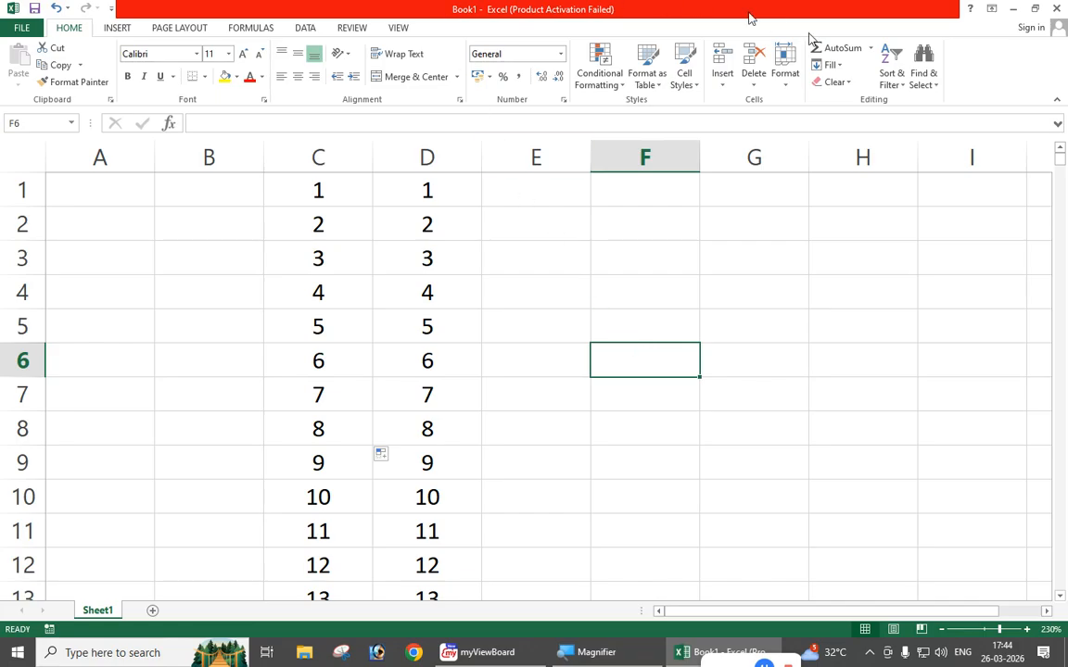
left_click(832, 67)
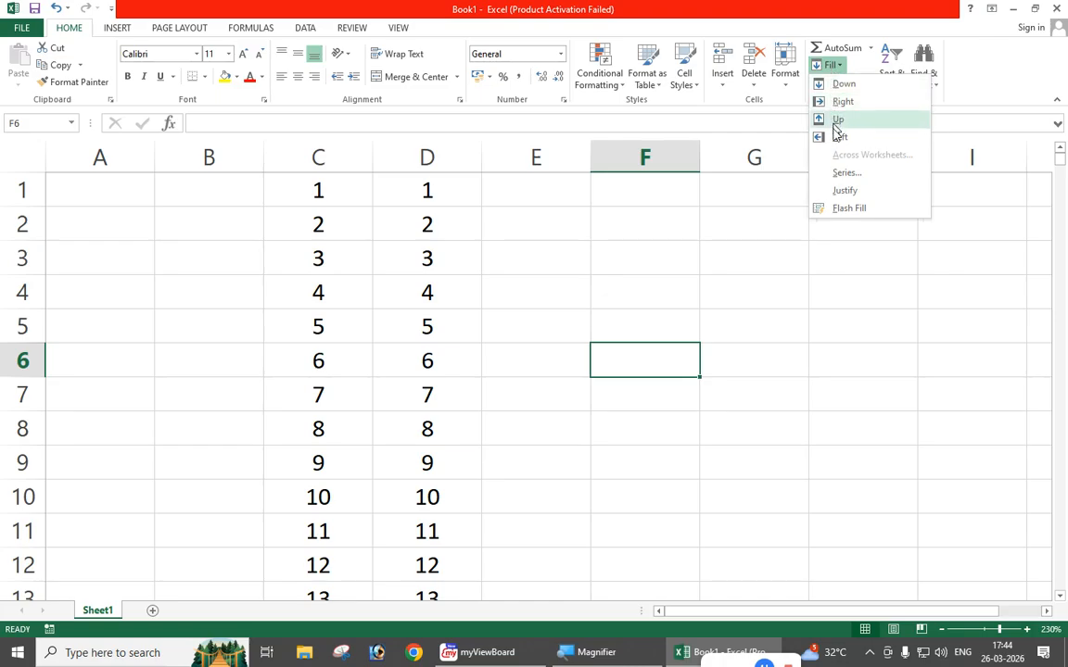
left_click(756, 156)
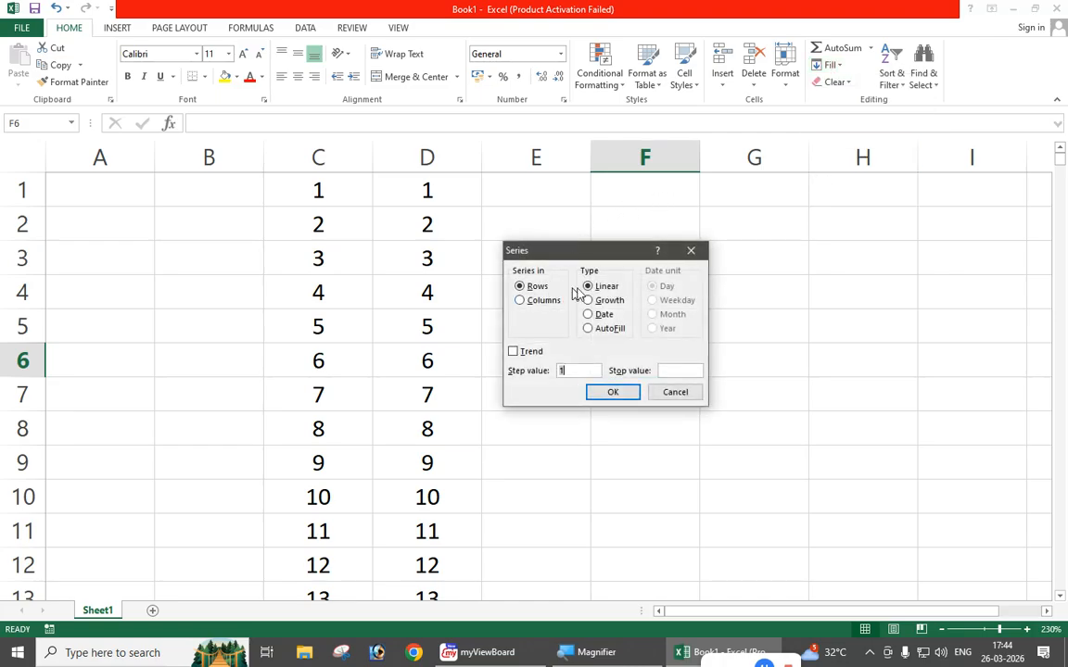
left_click(690, 255)
- Delete columns C and D with their number series
left_click(435, 248)
left_click_drag(327, 158, 425, 157)
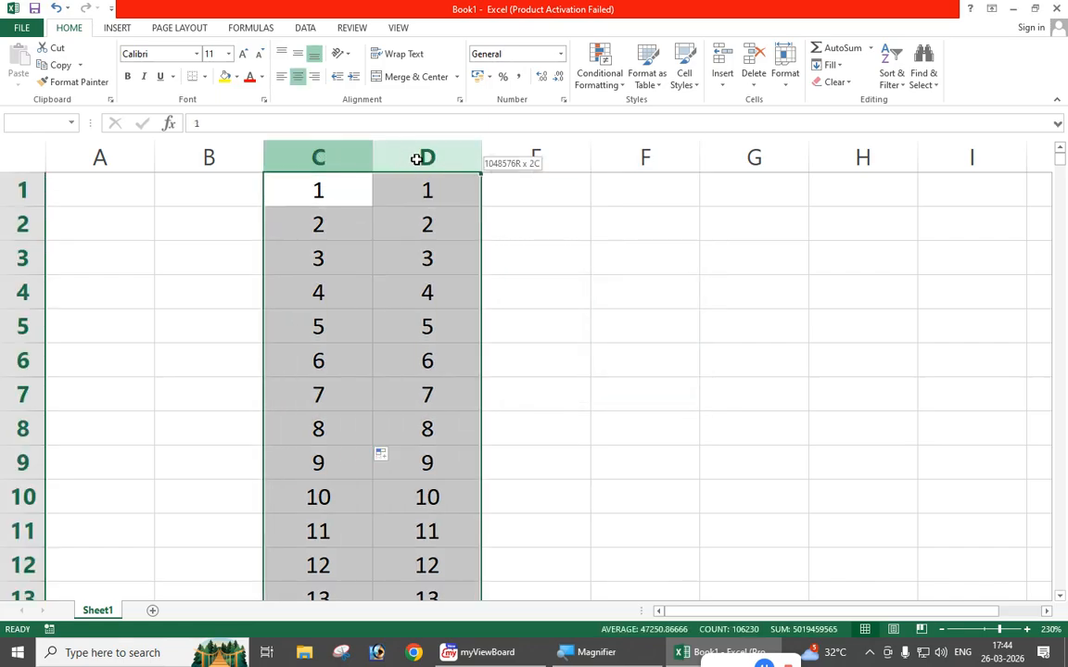
right_click(422, 158)
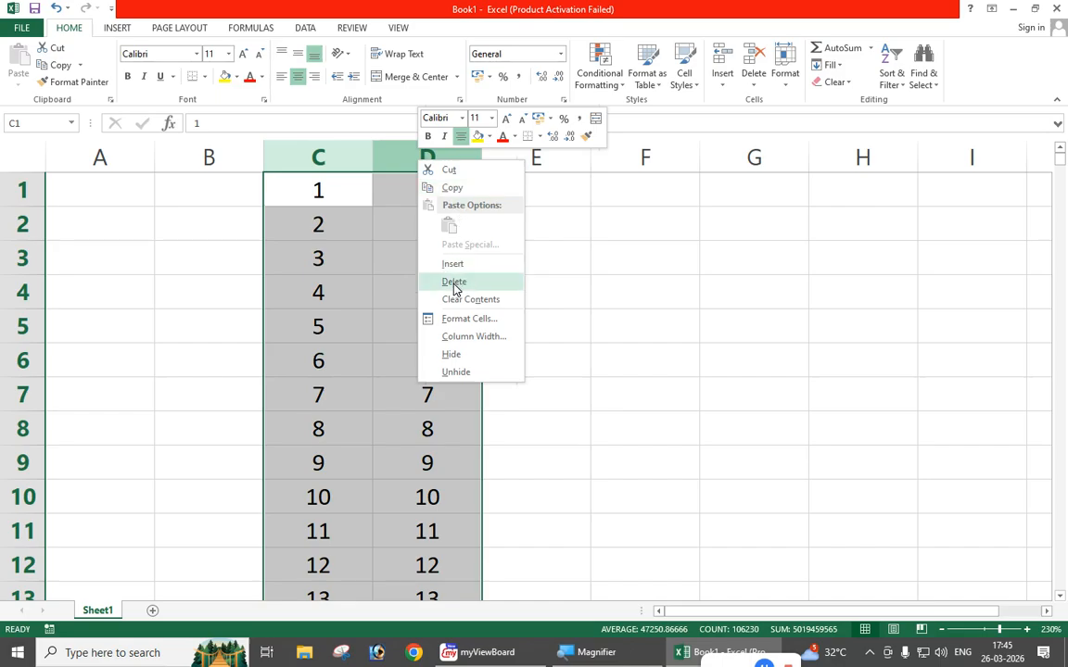
left_click(453, 280)
left_click(503, 263)
- Enter 2 in D1 as the starting number
left_click(415, 191)
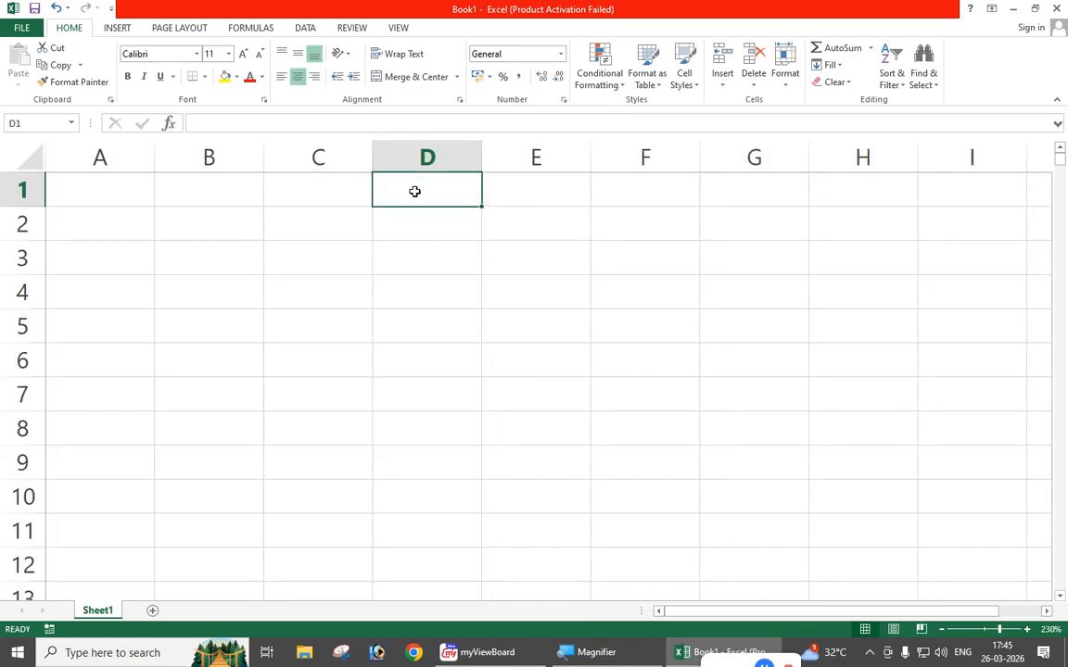
type("2")
key("Return")
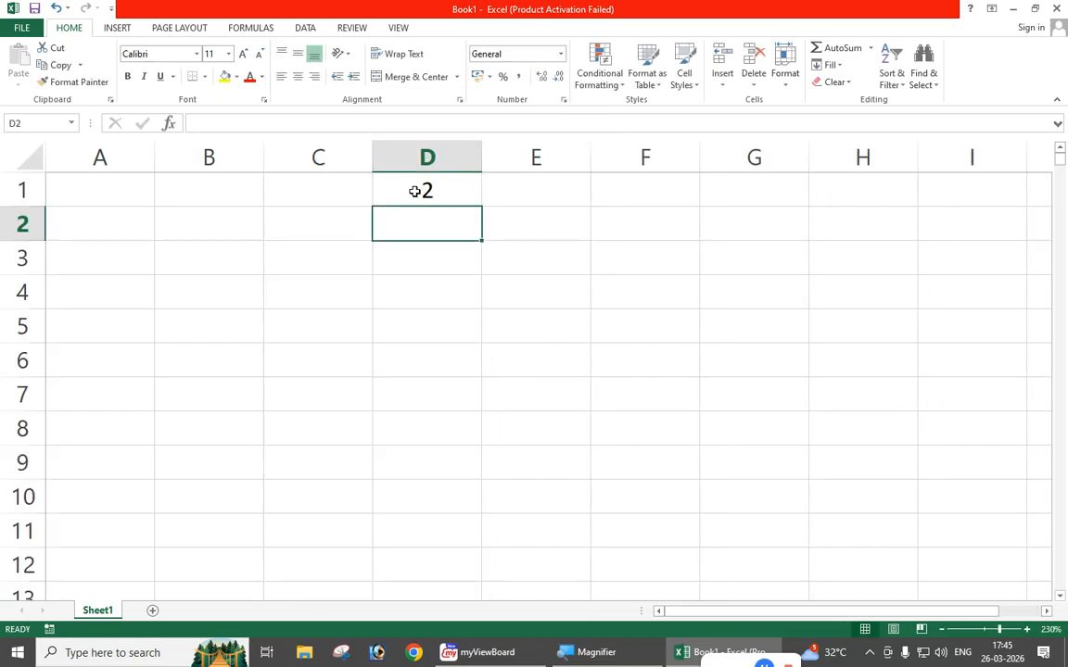
- Fill a Growth series down column D from D1 with step value 2 and stop value 100
left_click(414, 191)
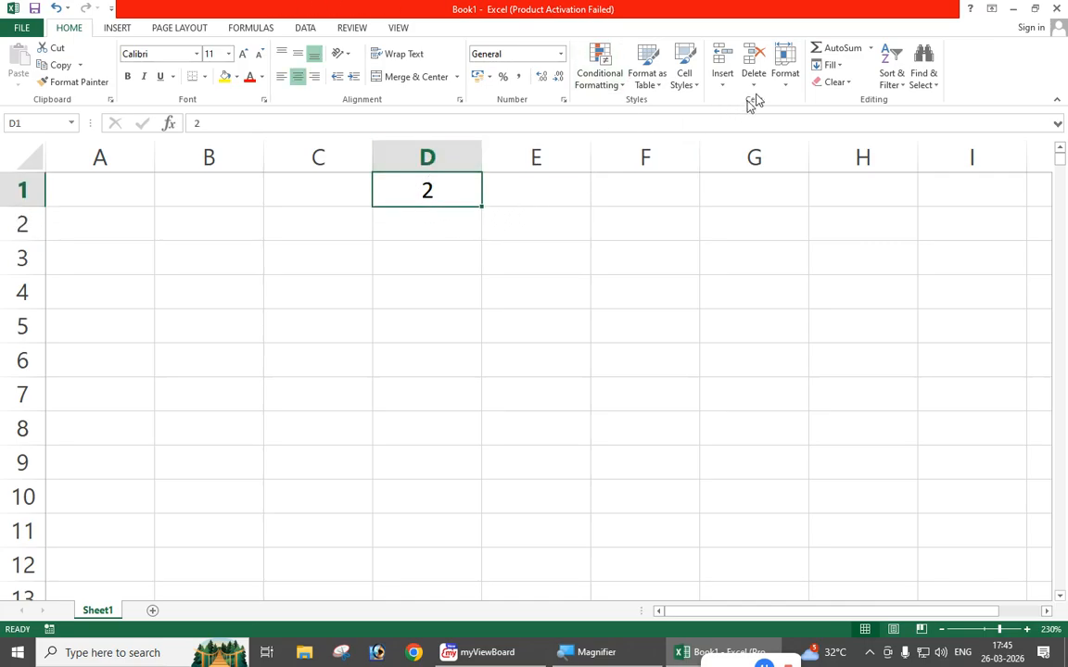
left_click(830, 65)
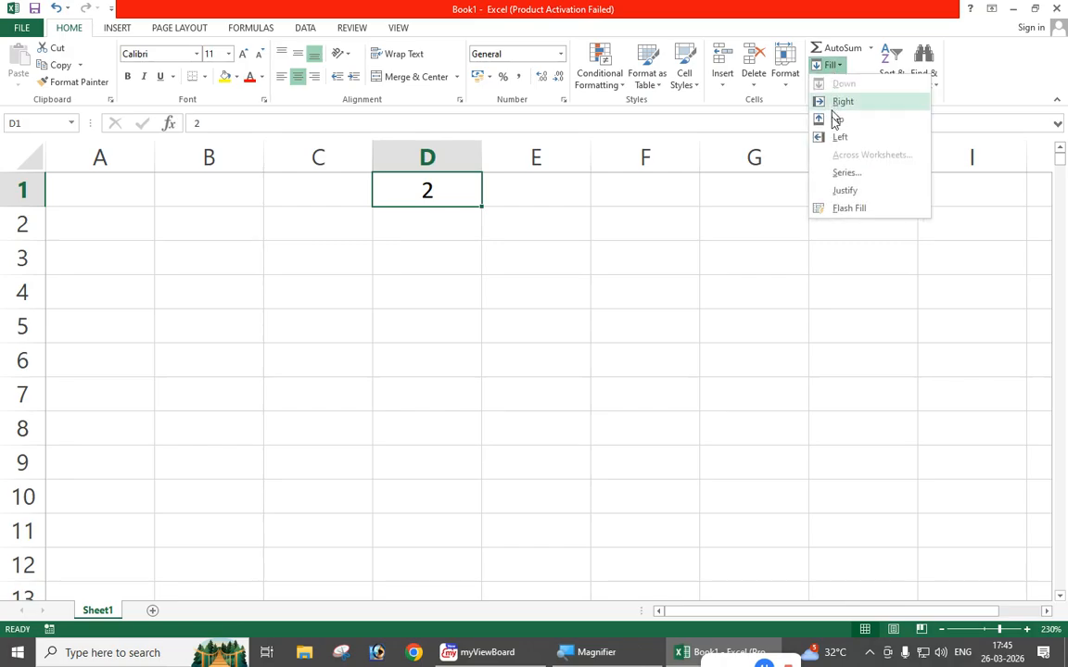
left_click(843, 173)
left_click(599, 302)
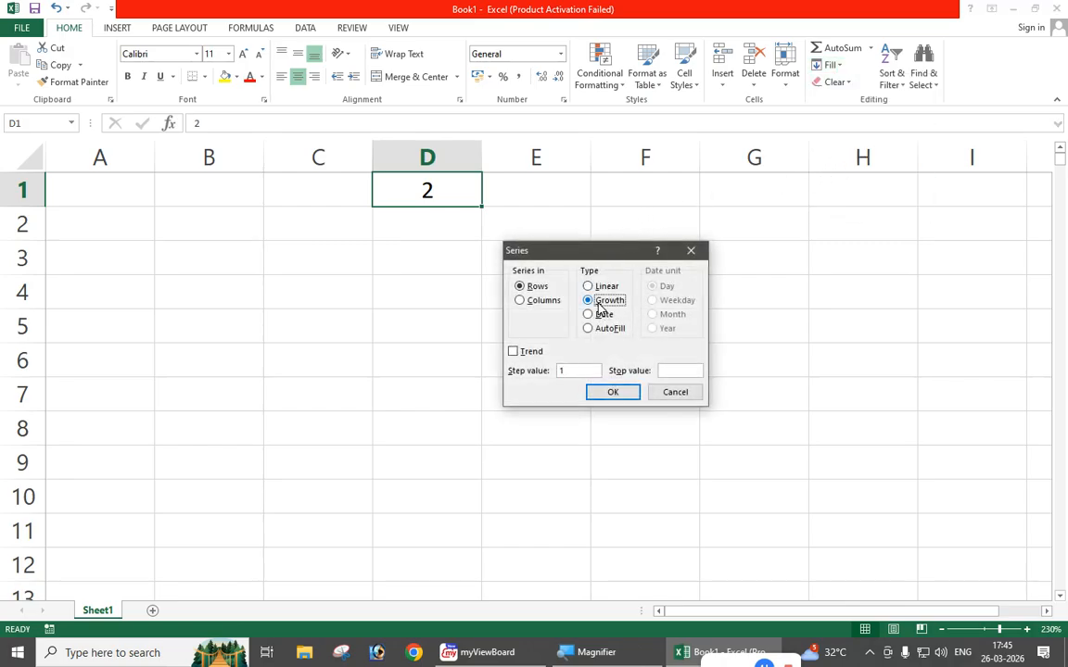
left_click(538, 302)
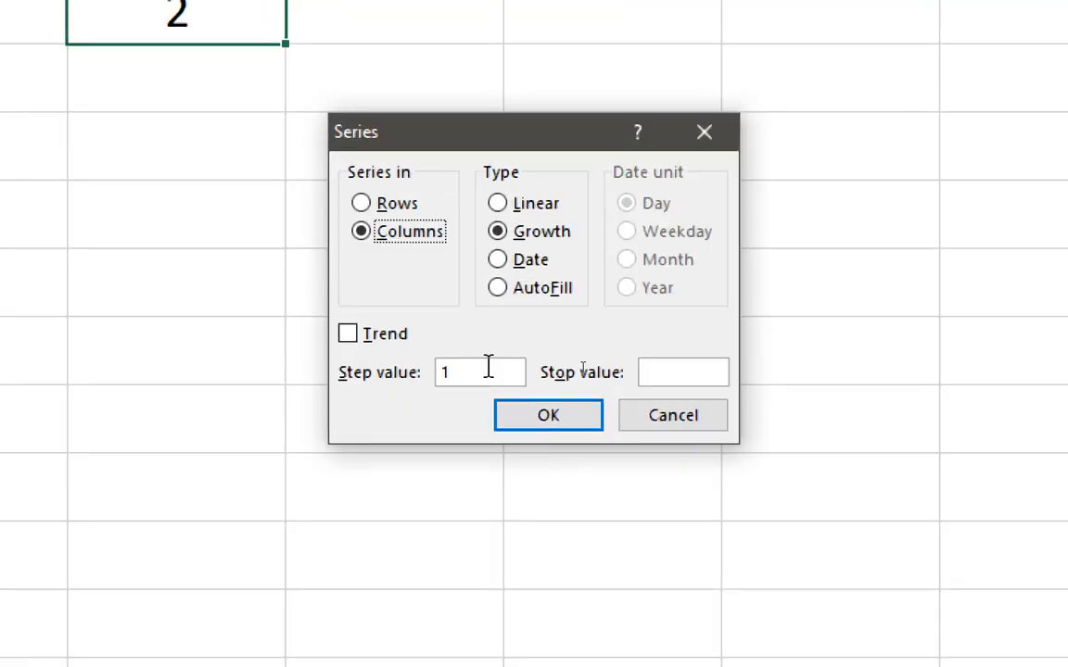
left_click(489, 367)
key("BackSpace")
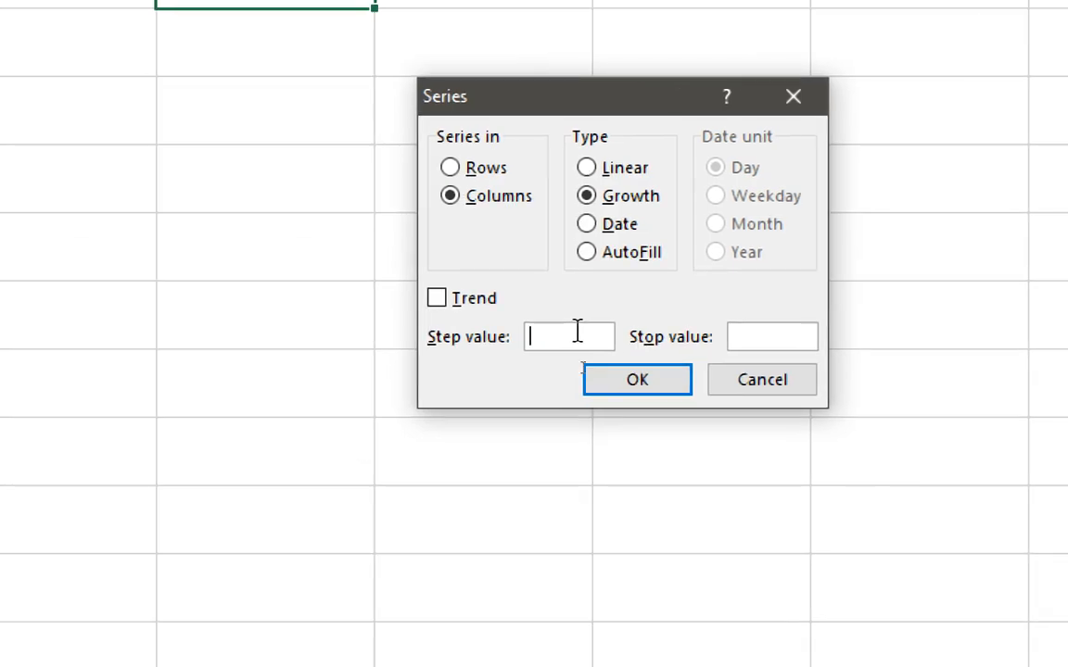
type("2")
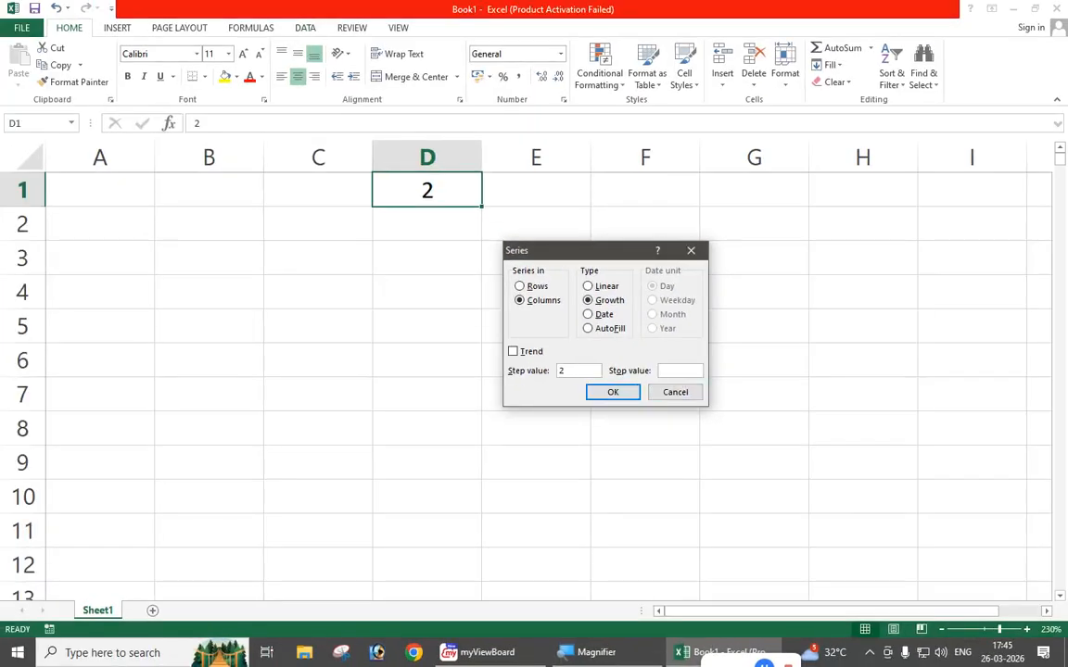
type("100")
left_click(613, 392)
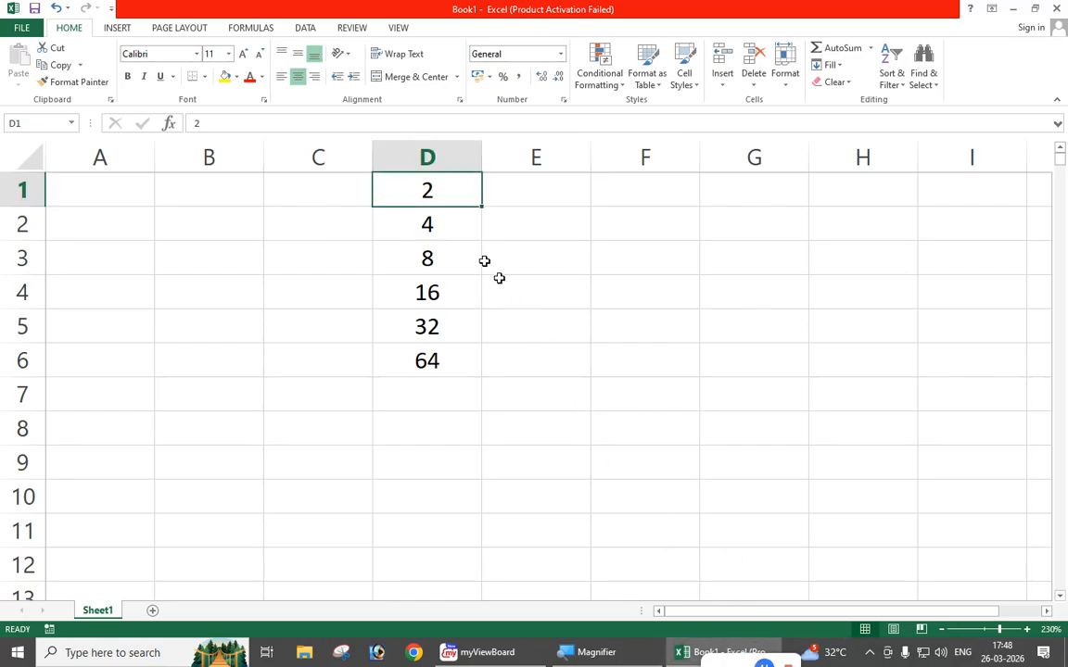
- Clear the growth series in D1:D7 and enter 5 in D1 as the new starting number
left_click_drag(417, 184, 420, 393)
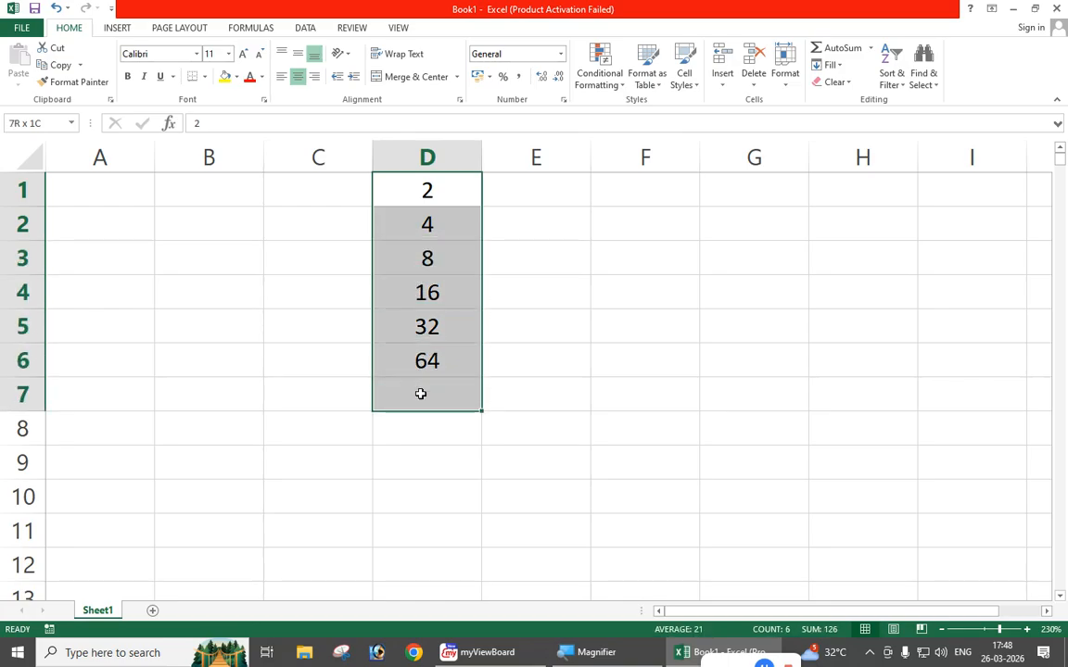
key("Delete")
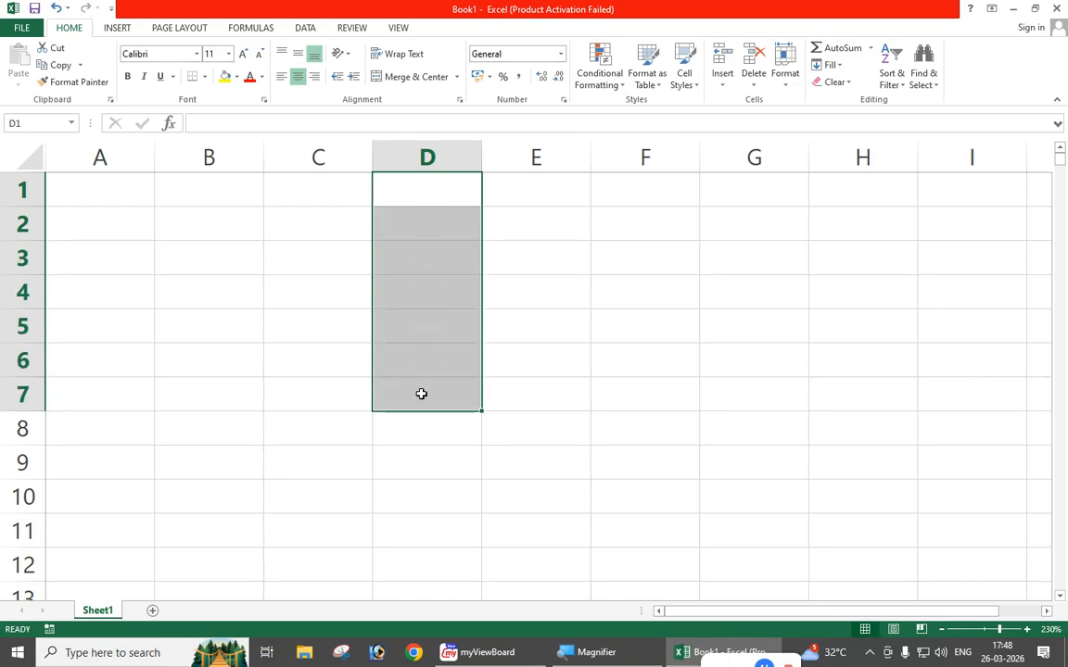
left_click(503, 212)
left_click(425, 189)
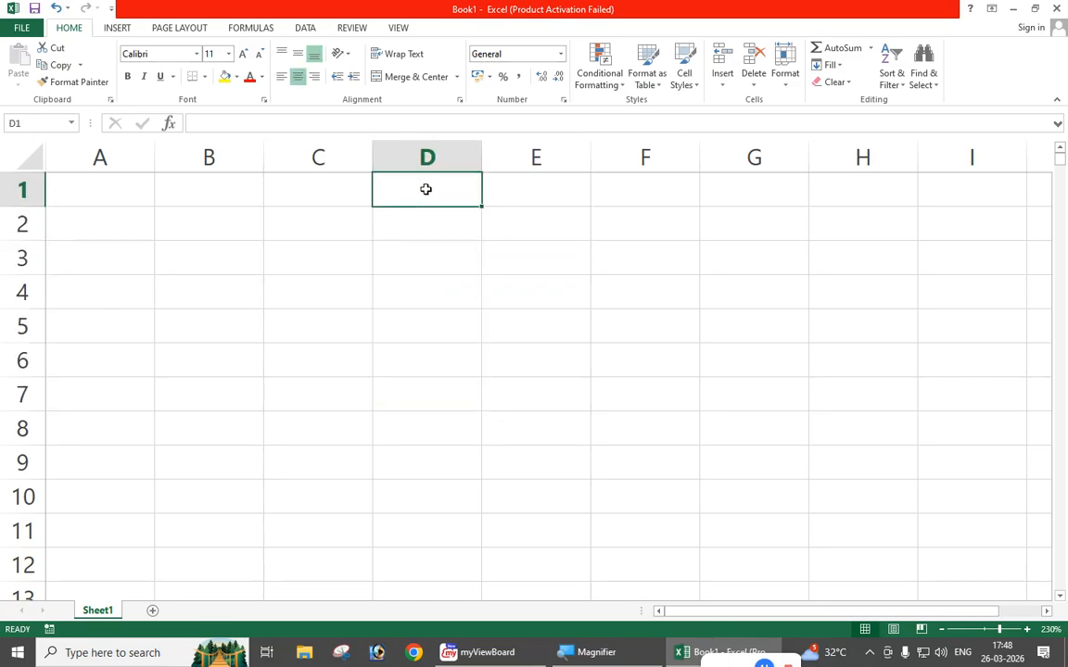
type("5")
left_click(433, 220)
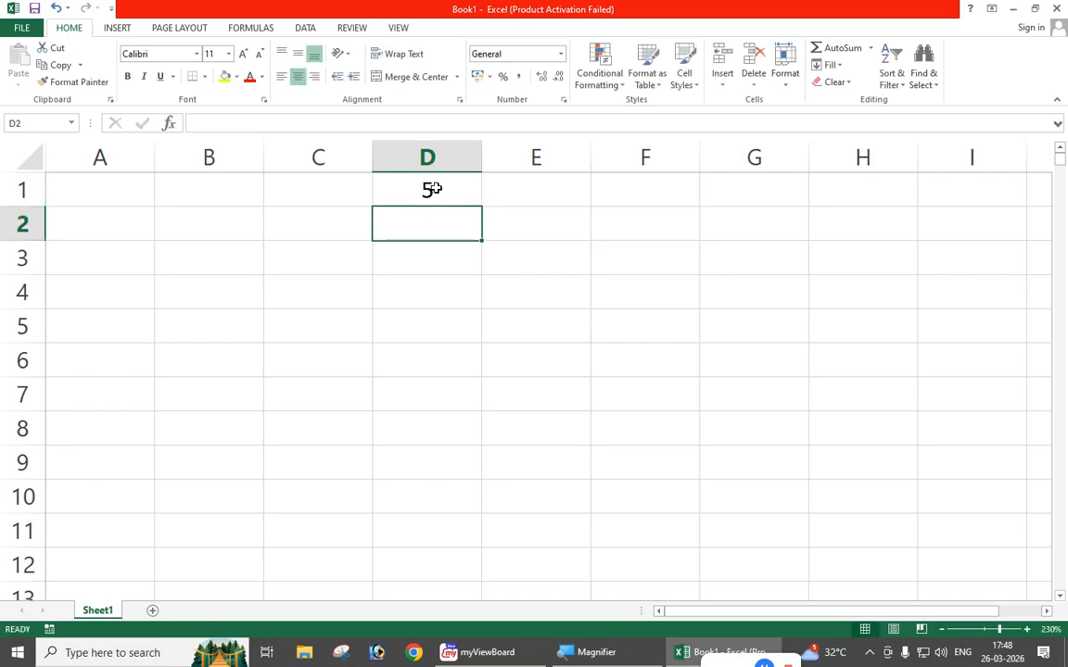
- Fill a Growth series along row 1 from D1 with step value 3 and stop value 500
left_click(431, 189)
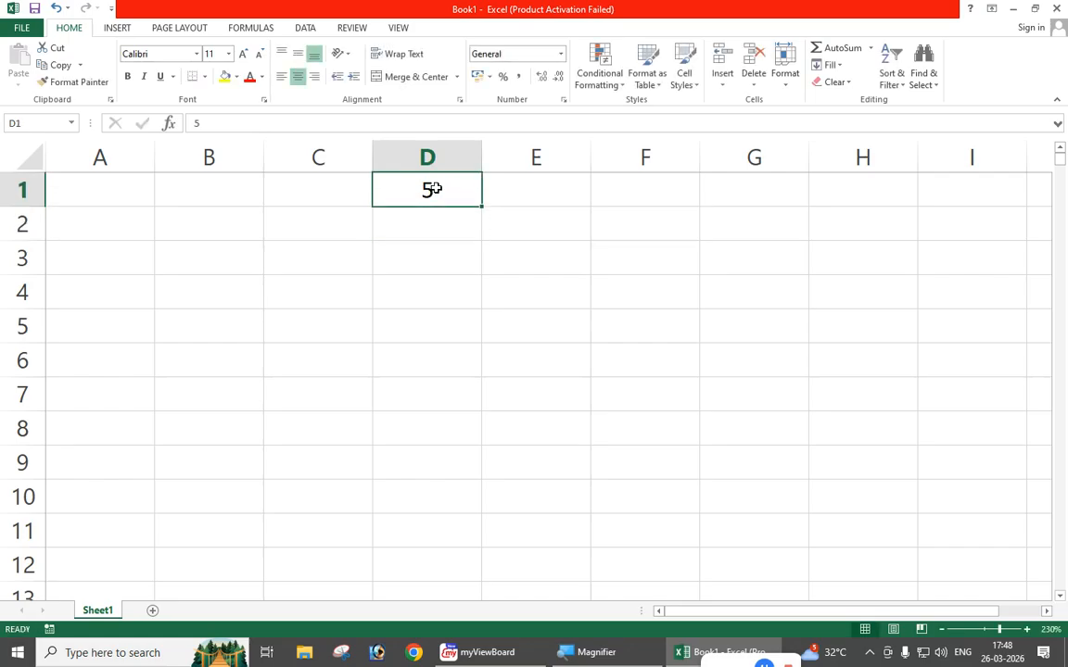
left_click(829, 64)
left_click(844, 173)
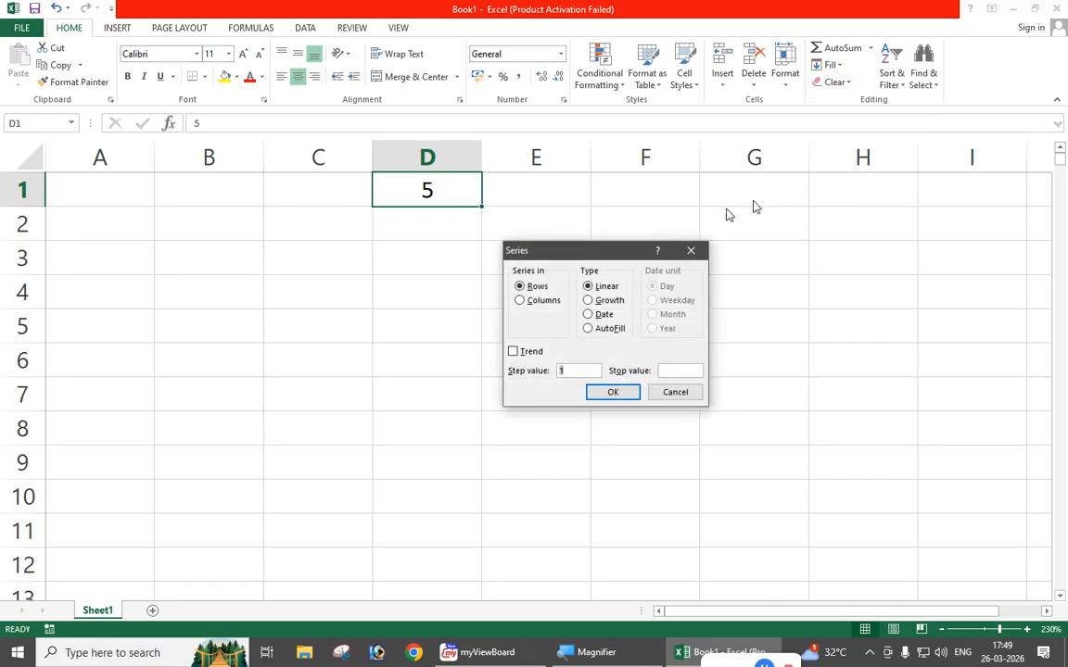
left_click(597, 301)
left_click_drag(568, 373, 535, 374)
key("BackSpace")
type("3")
key("Tab")
type("500")
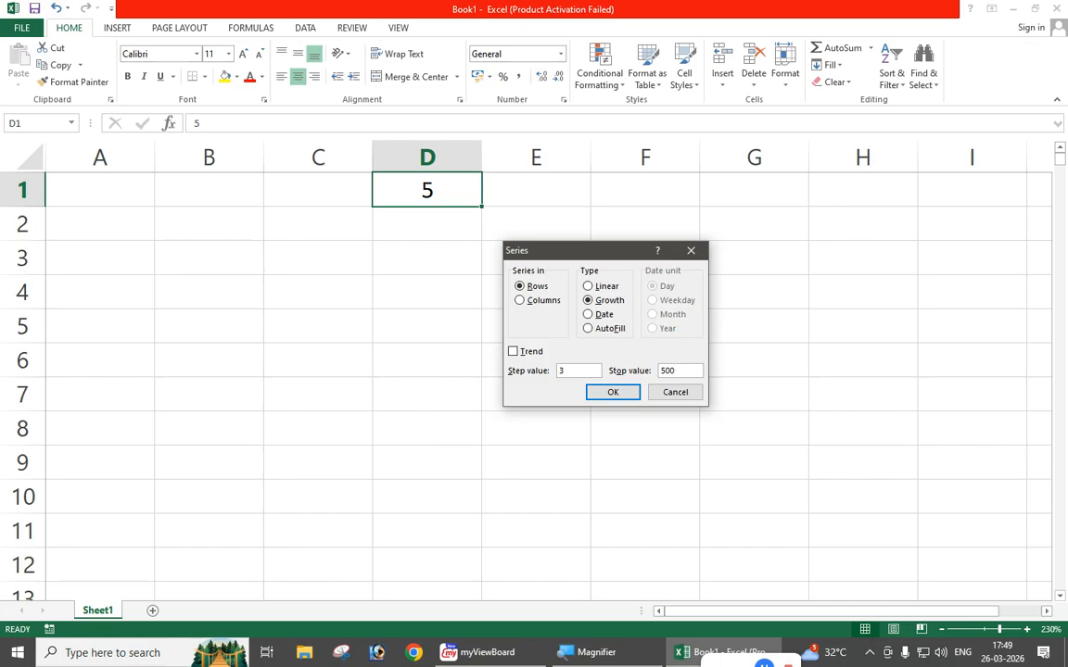
left_click(600, 395)
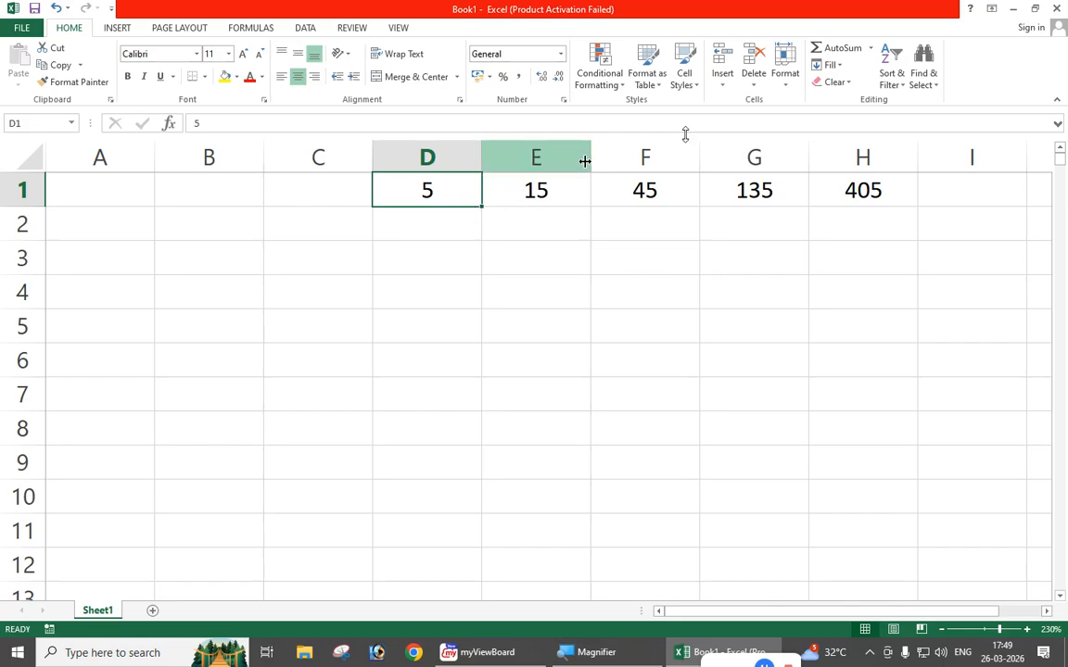
- Fill a Growth series down column D from D1 with step value 3 and stop value 500
left_click(827, 65)
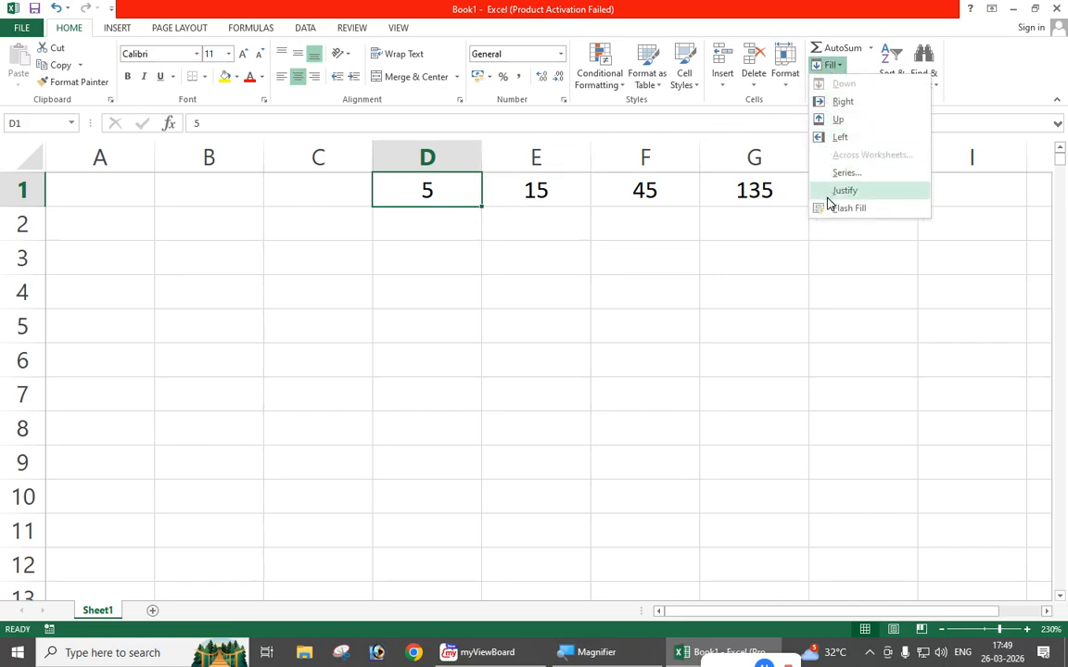
left_click(841, 173)
left_click(534, 305)
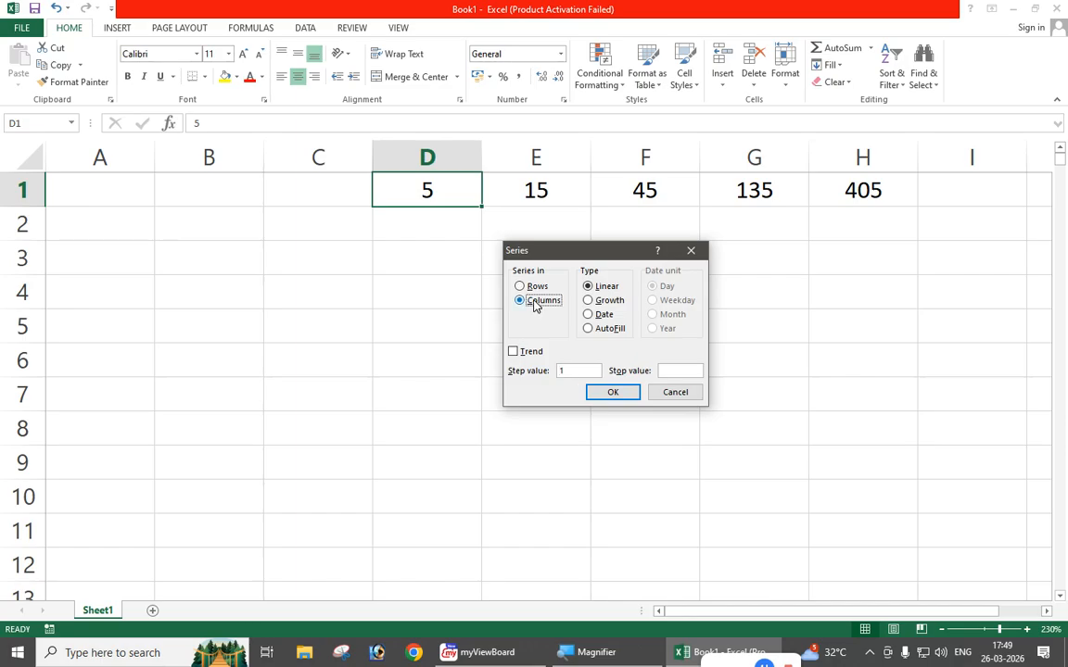
left_click(594, 306)
left_click_drag(571, 373, 518, 372)
type("3")
key("Tab")
type("500")
left_click(607, 392)
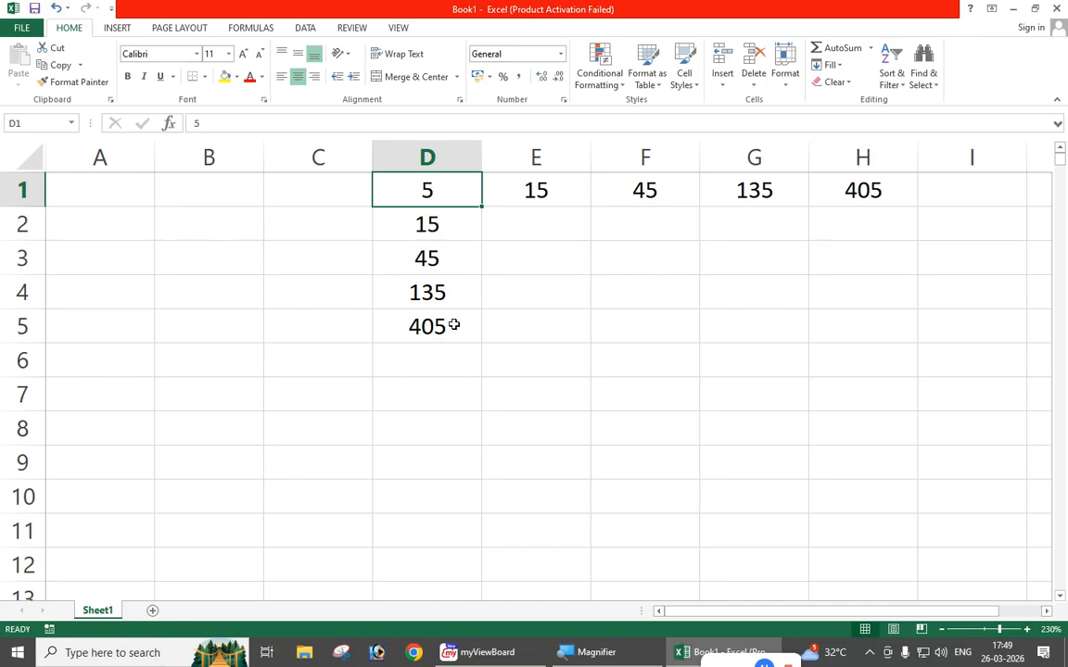
- Clear both growth series in row 1 and column D, and enter 2 in D1 as the new starting number
left_click_drag(537, 191, 816, 190)
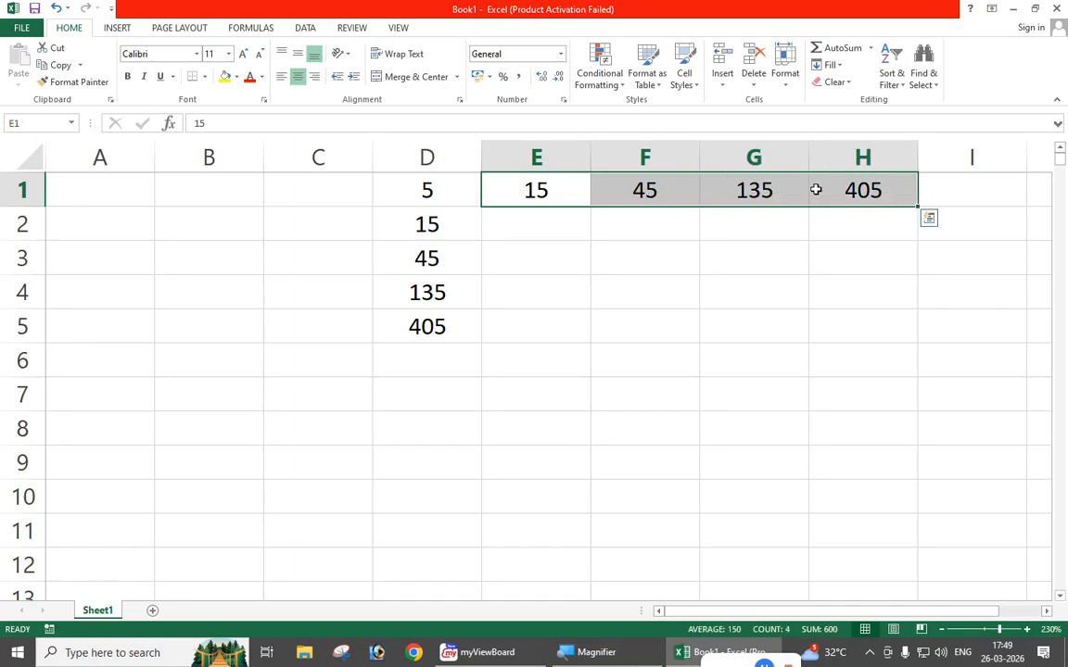
key("Delete")
left_click_drag(422, 192, 419, 336)
key("Delete")
left_click(517, 306)
left_click(431, 189)
type("2")
key("Return")
left_click(431, 188)
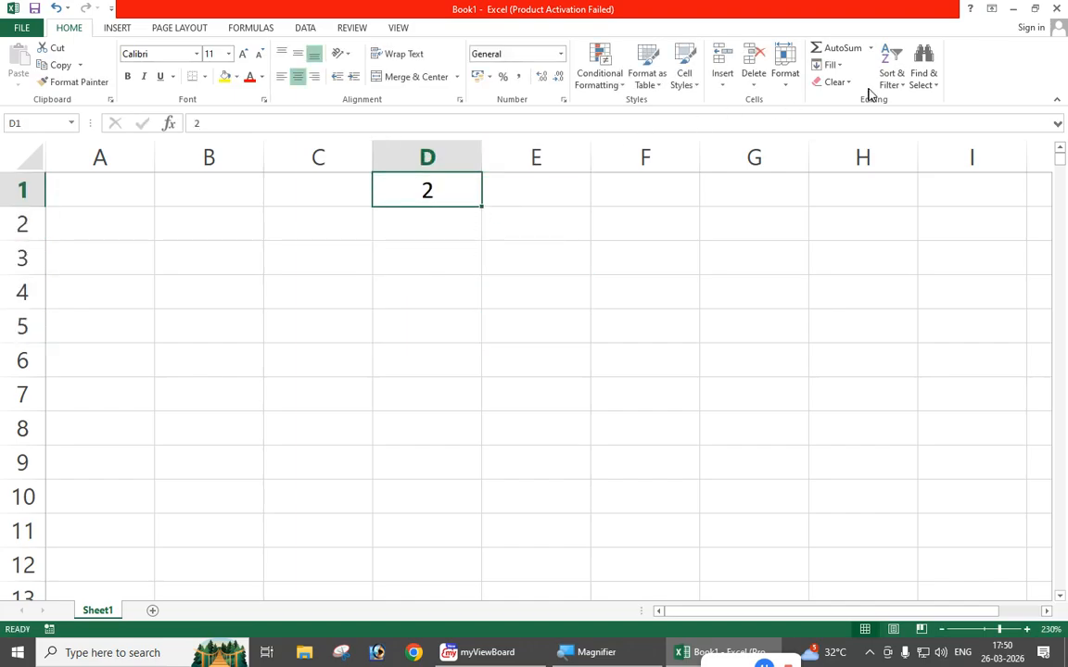
- Try to fill a Growth series down column D from D1 with step value 1 and stop value 50
left_click(829, 65)
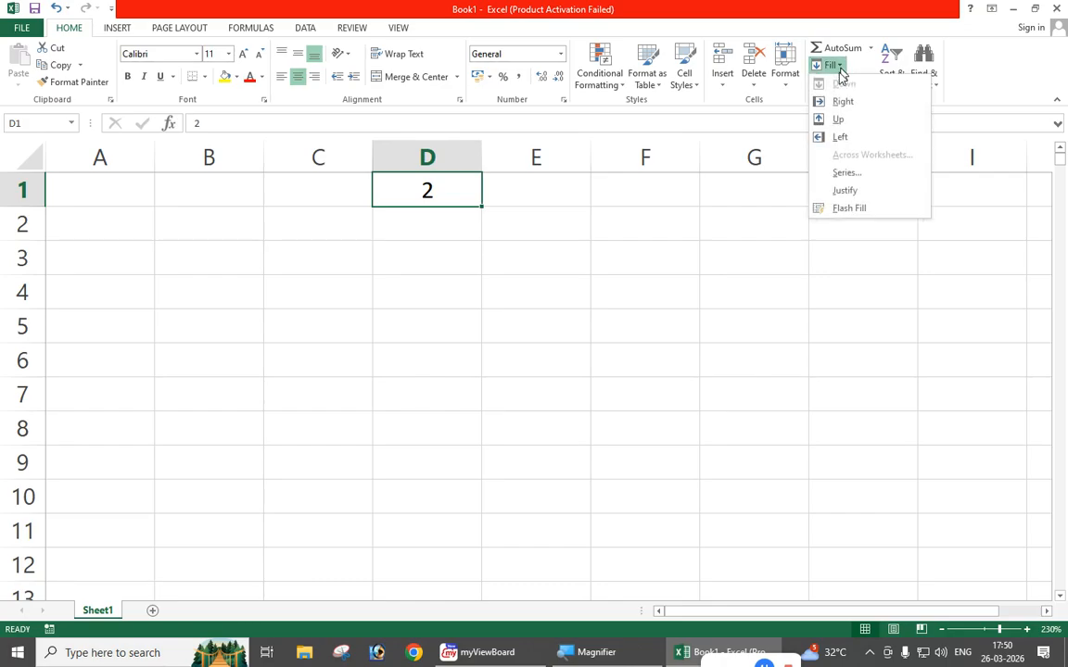
left_click(846, 173)
left_click(535, 302)
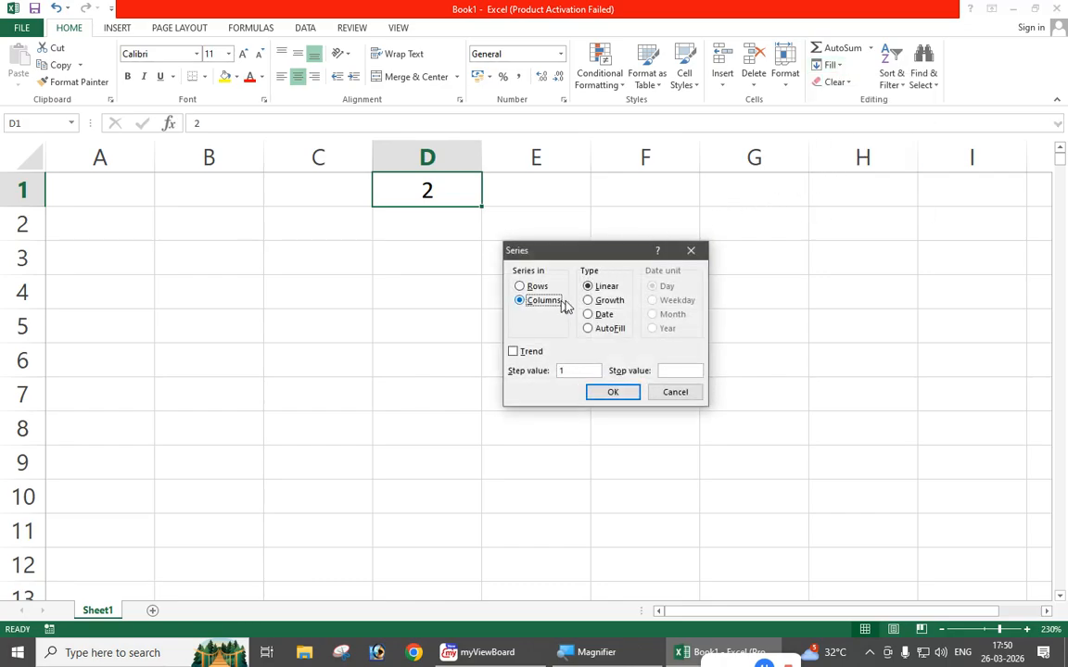
left_click(590, 301)
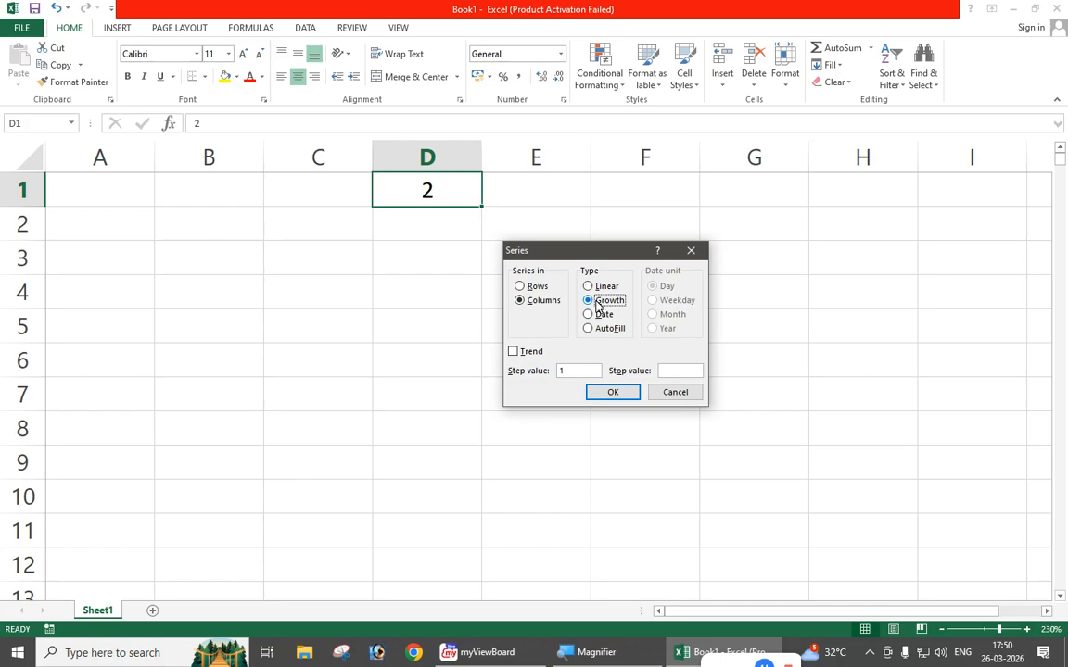
left_click(576, 370)
left_click(703, 371)
type("50")
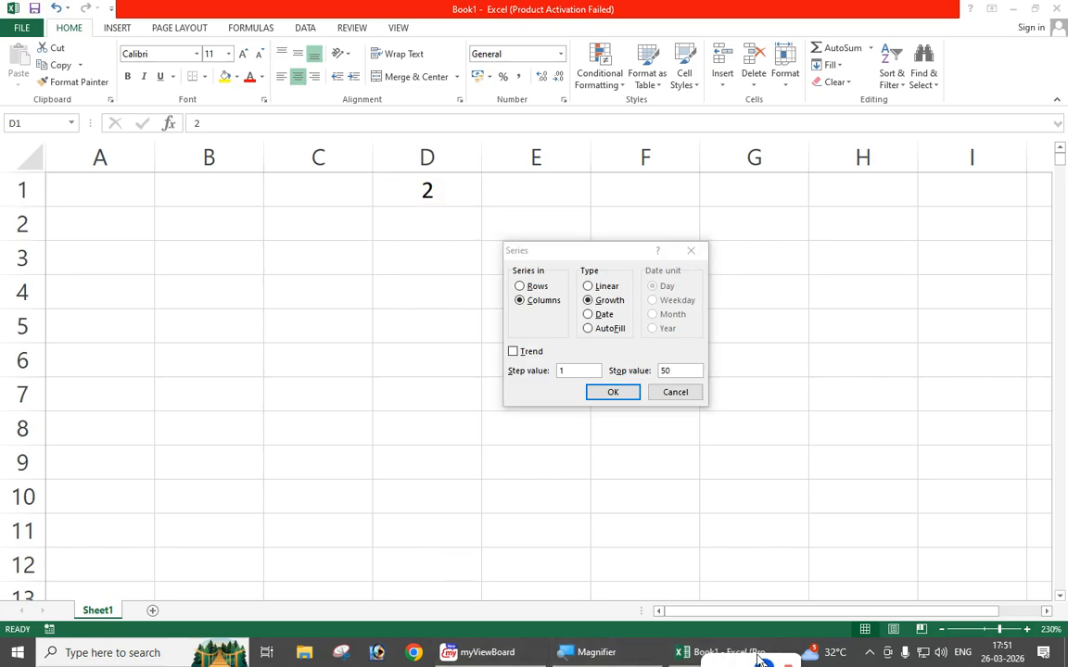
left_click(596, 395)
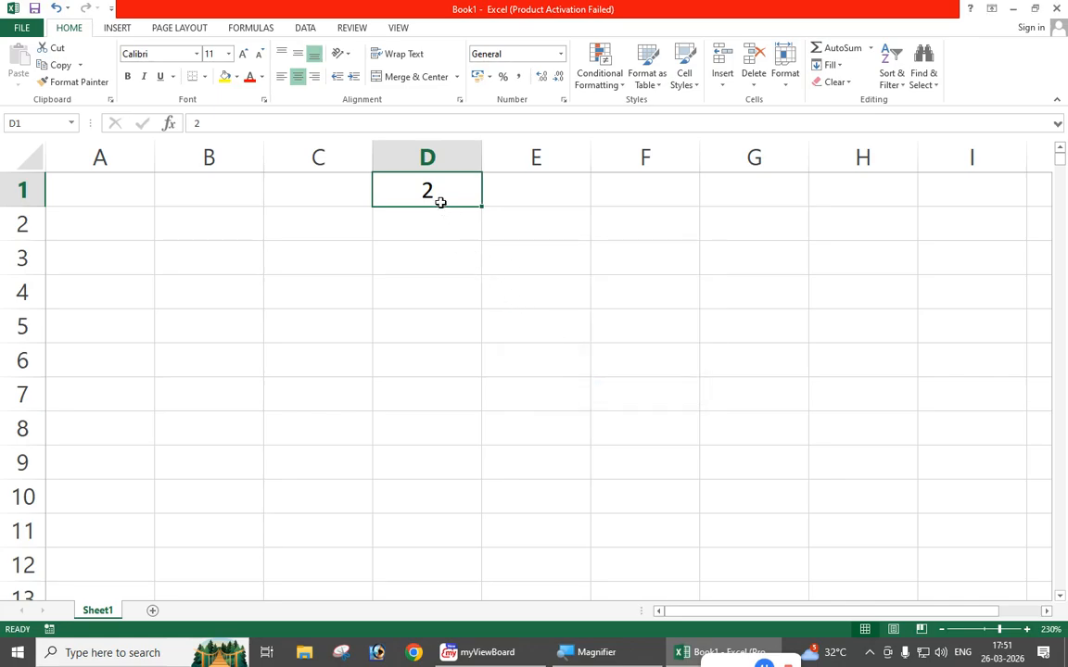
left_click(829, 65)
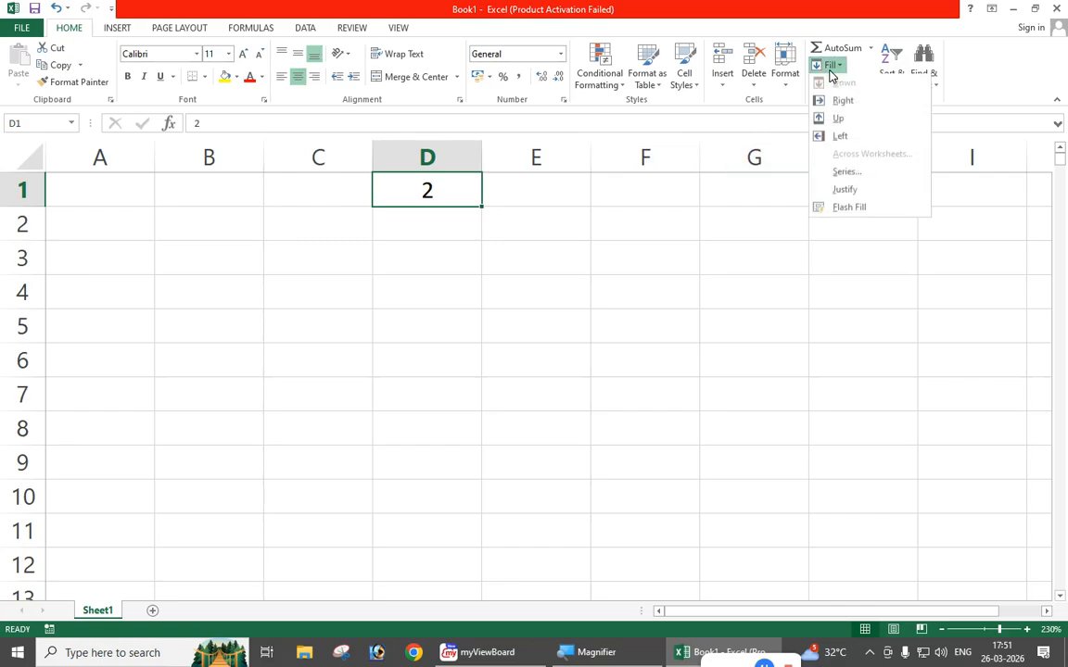
left_click(846, 174)
left_click(578, 373)
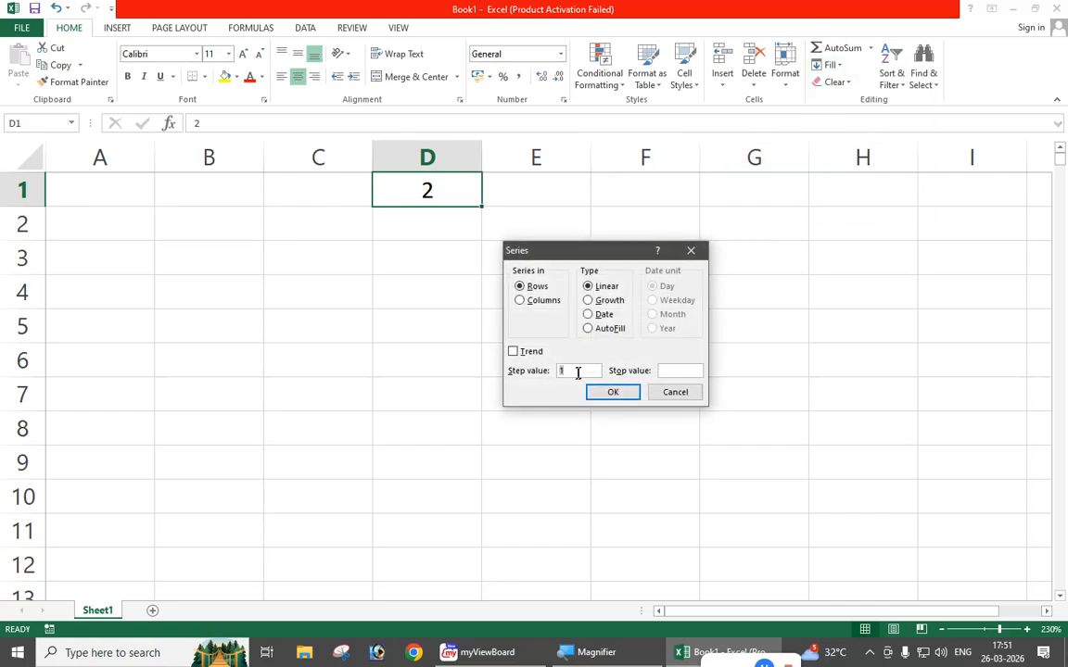
type("50")
left_click(674, 392)
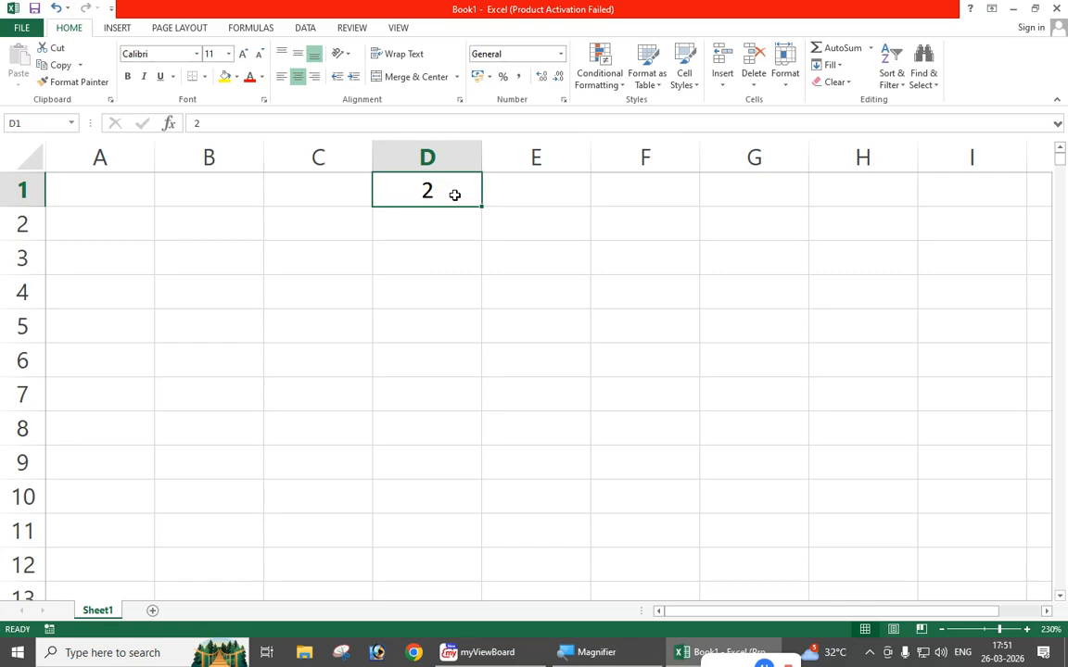
- Clear the starting number from D1
key("Delete")
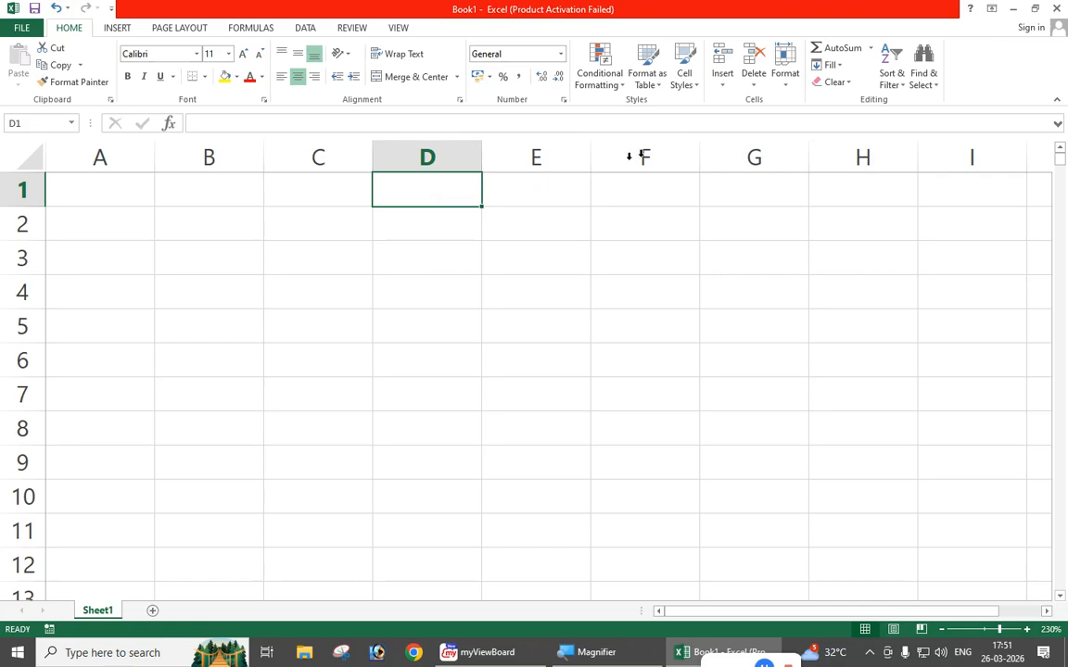
left_click(831, 64)
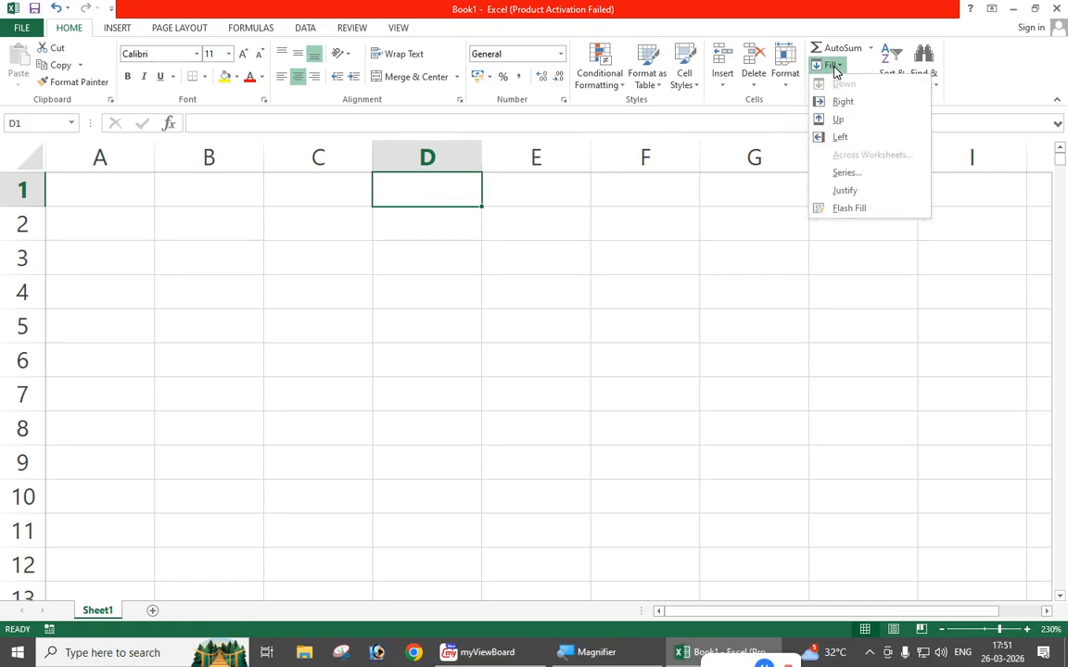
left_click(843, 174)
left_click(543, 302)
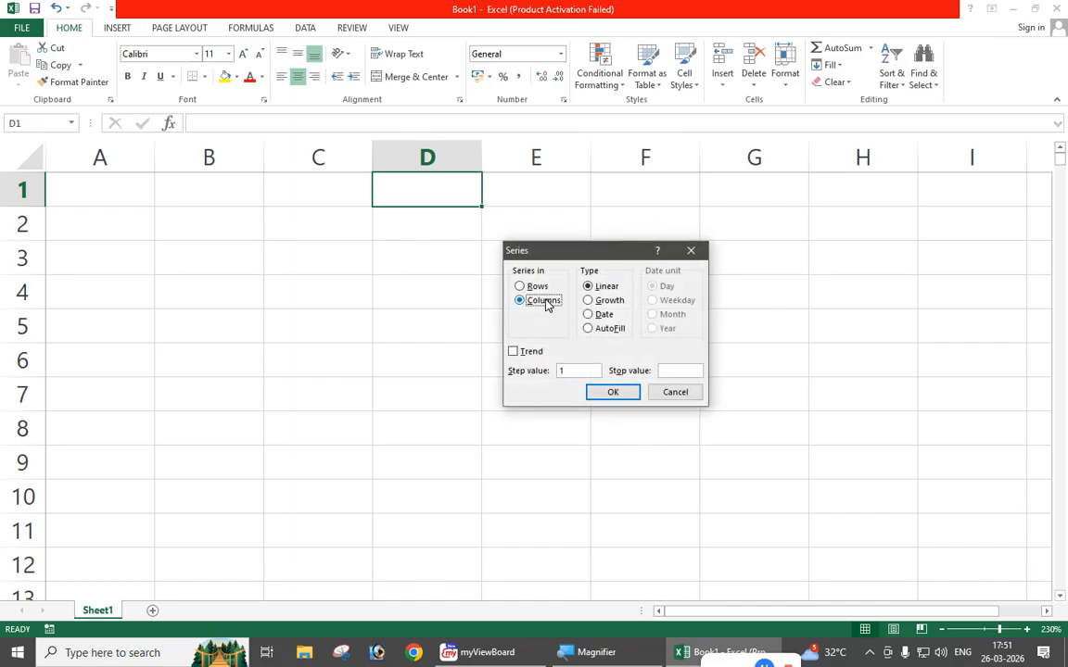
left_click(601, 314)
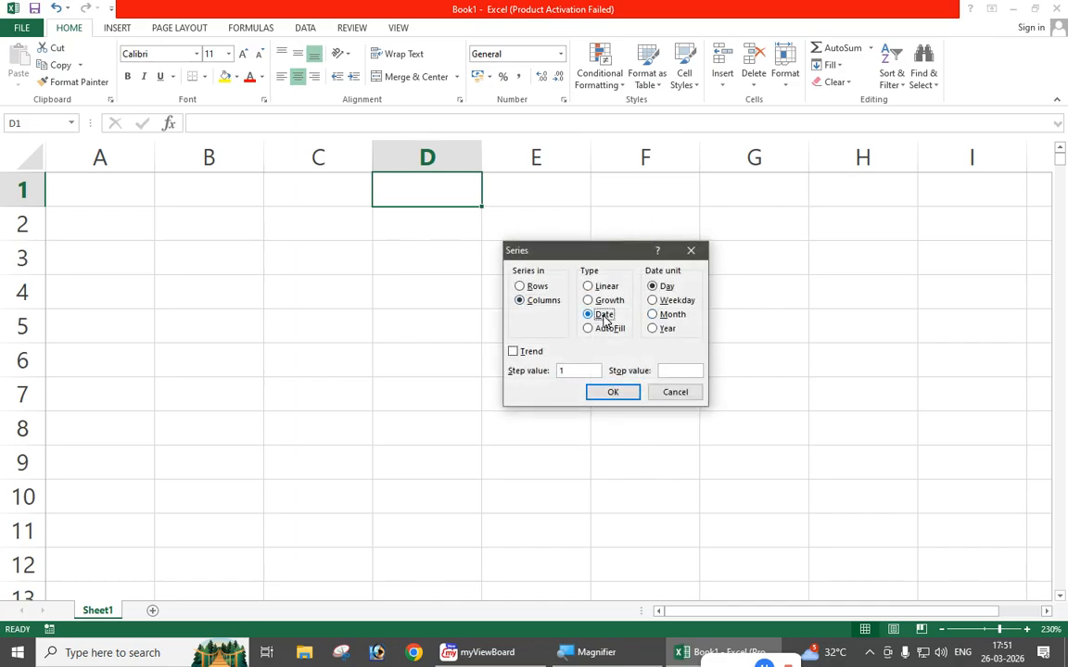
left_click(691, 250)
left_click_drag(295, 157, 435, 158)
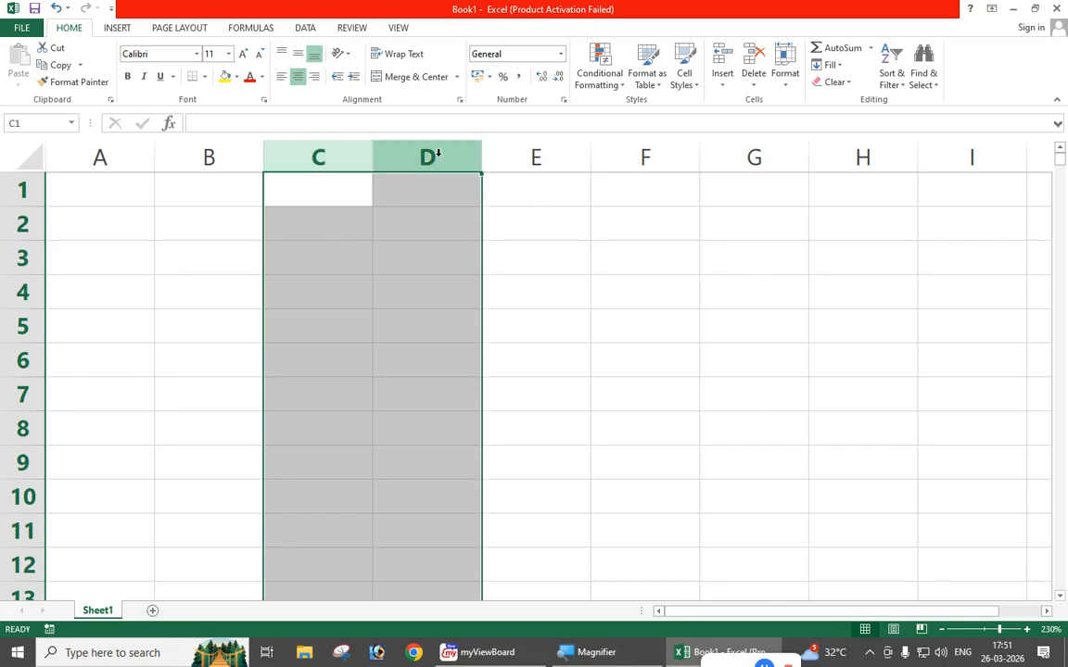
right_click(428, 158)
left_click(489, 259)
left_click(491, 261)
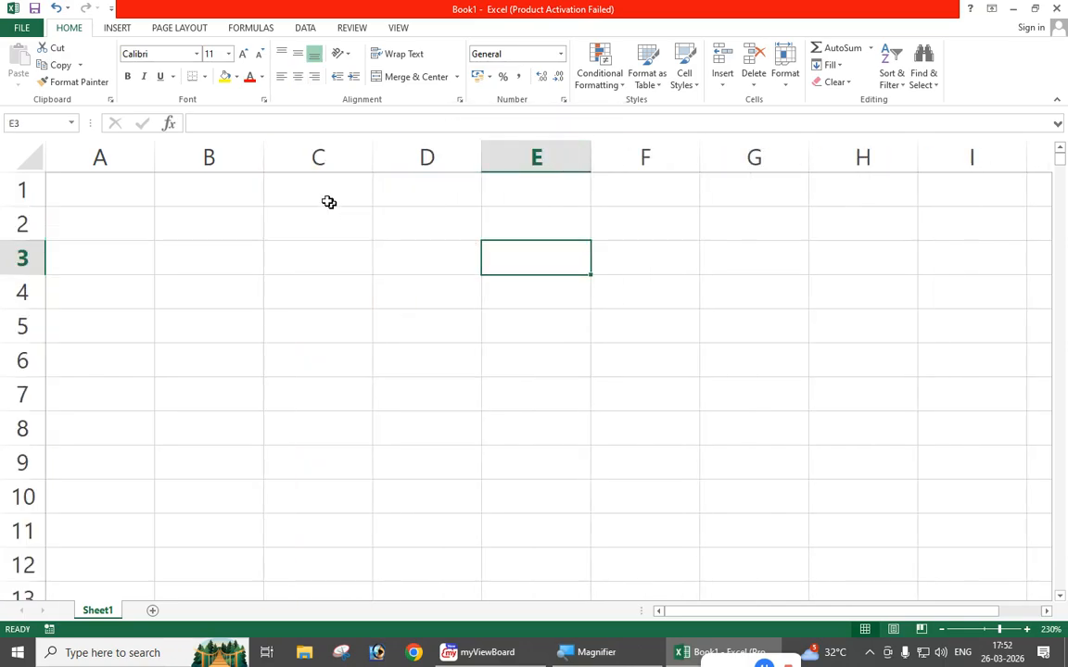
- Enter the date 01-03-2026 in C1 as the starting date
left_click(320, 196)
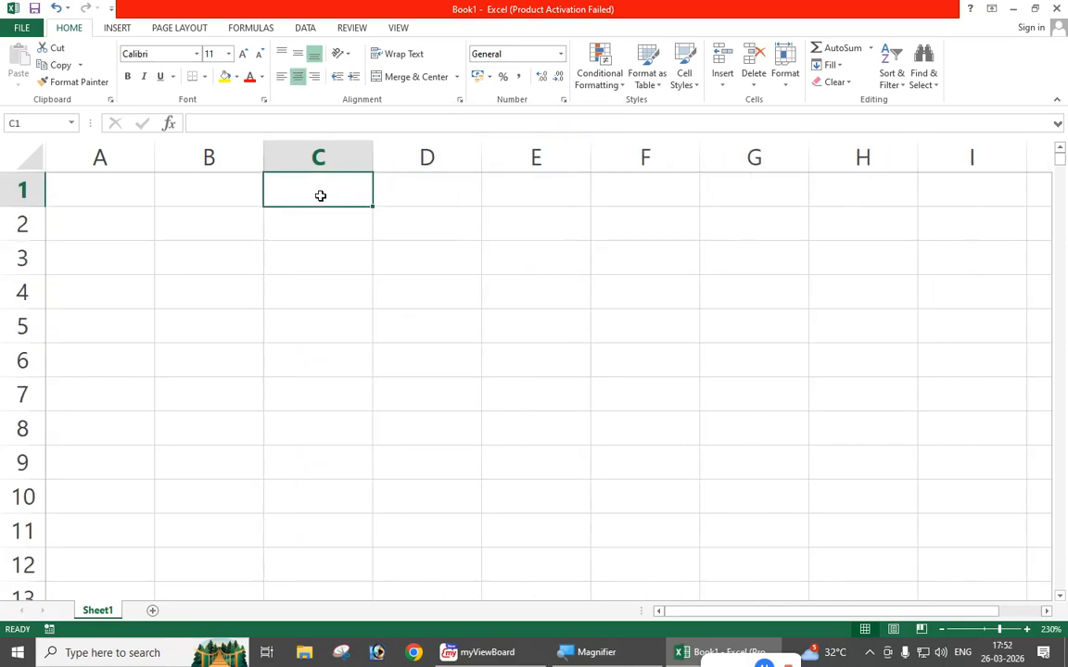
type("01-")
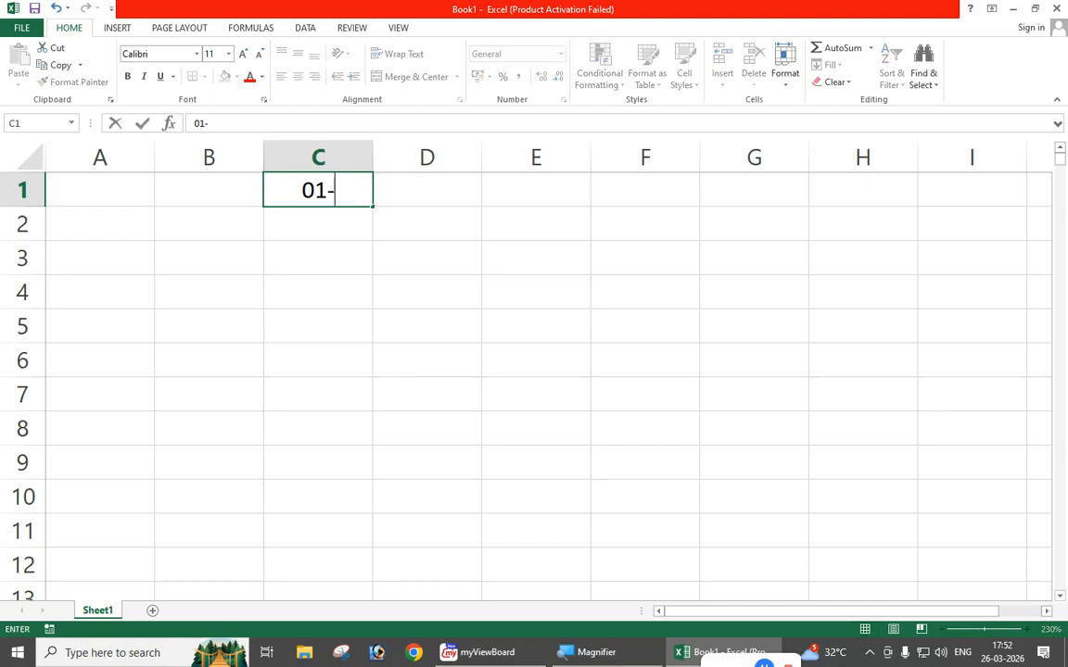
type("03-2026")
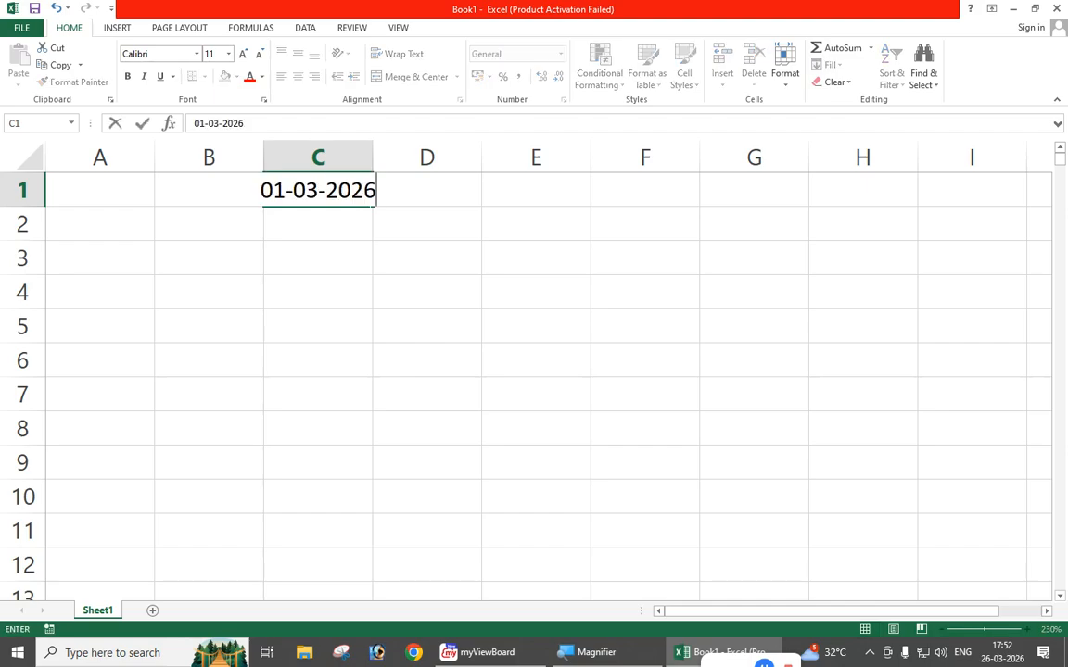
key("Return")
left_click(320, 196)
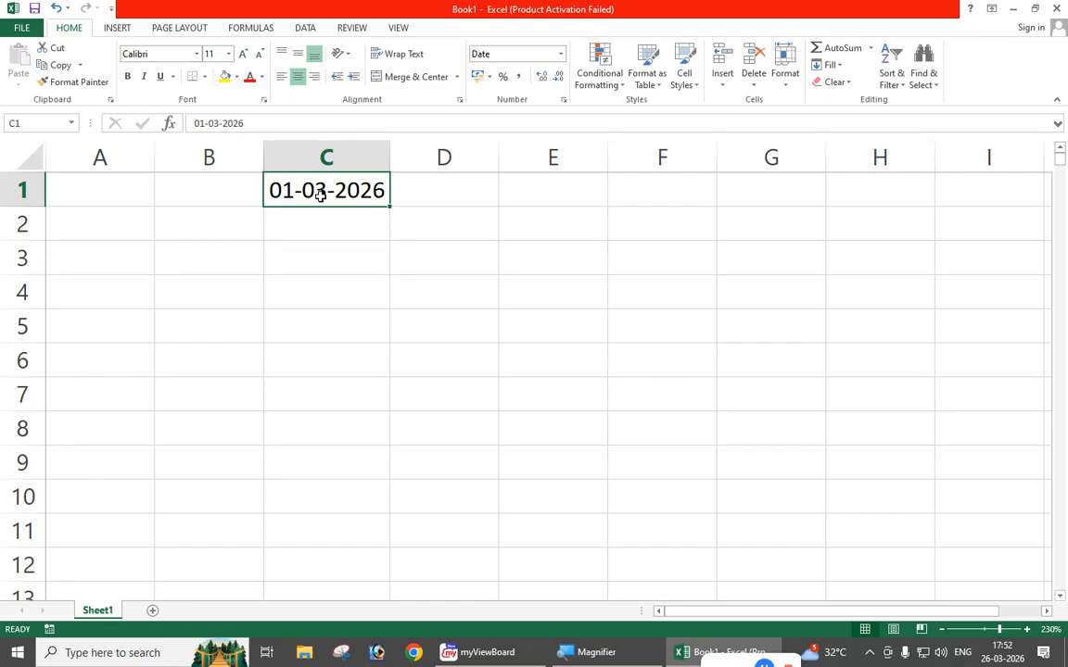
- Fill C1:C12 with a Date series in columns, using Day as the date unit and step value 1
left_click(341, 297)
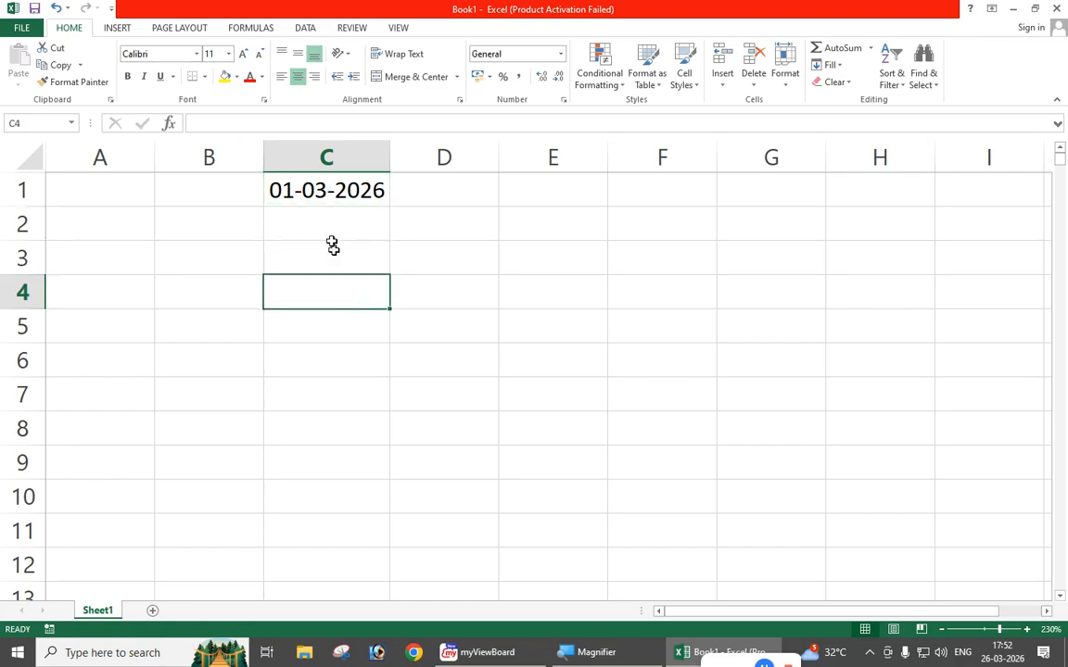
left_click_drag(336, 194, 338, 558)
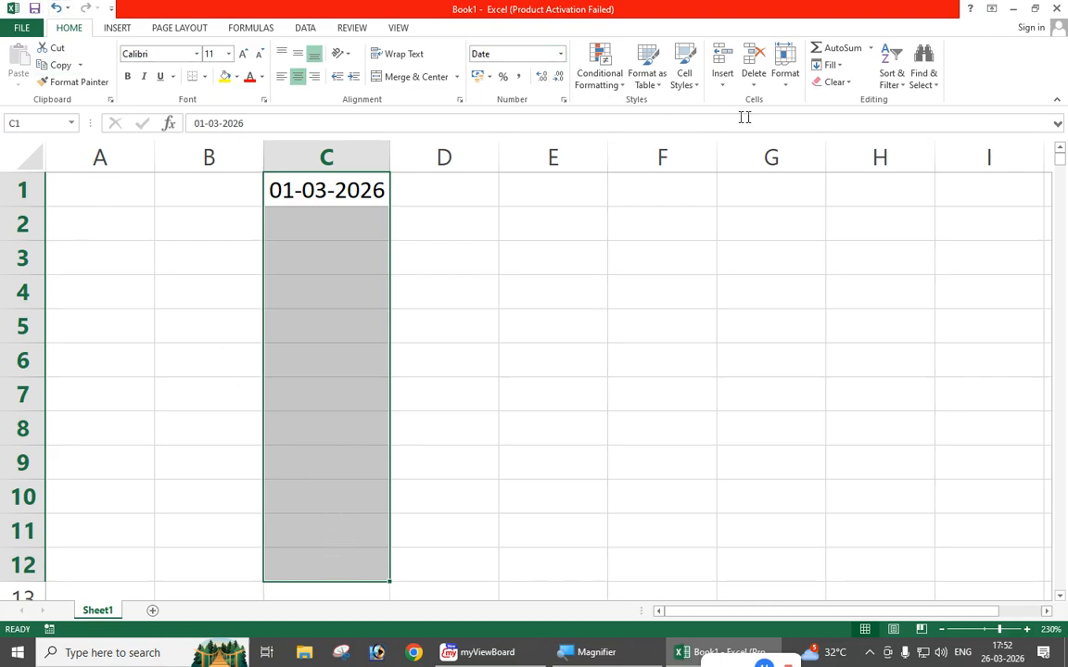
left_click(830, 65)
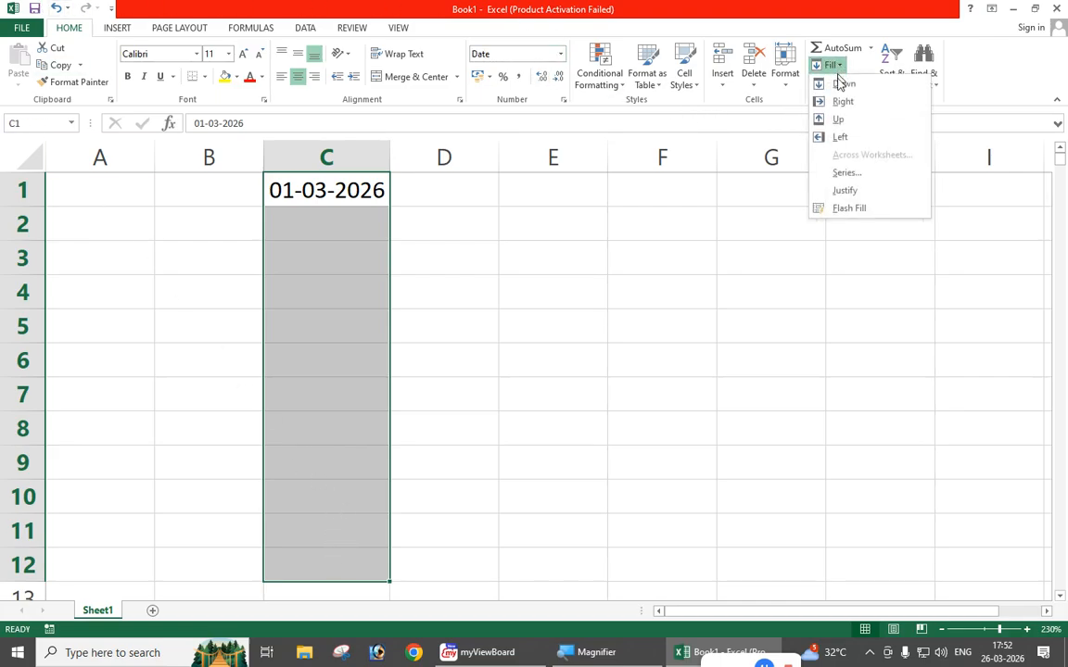
left_click(847, 173)
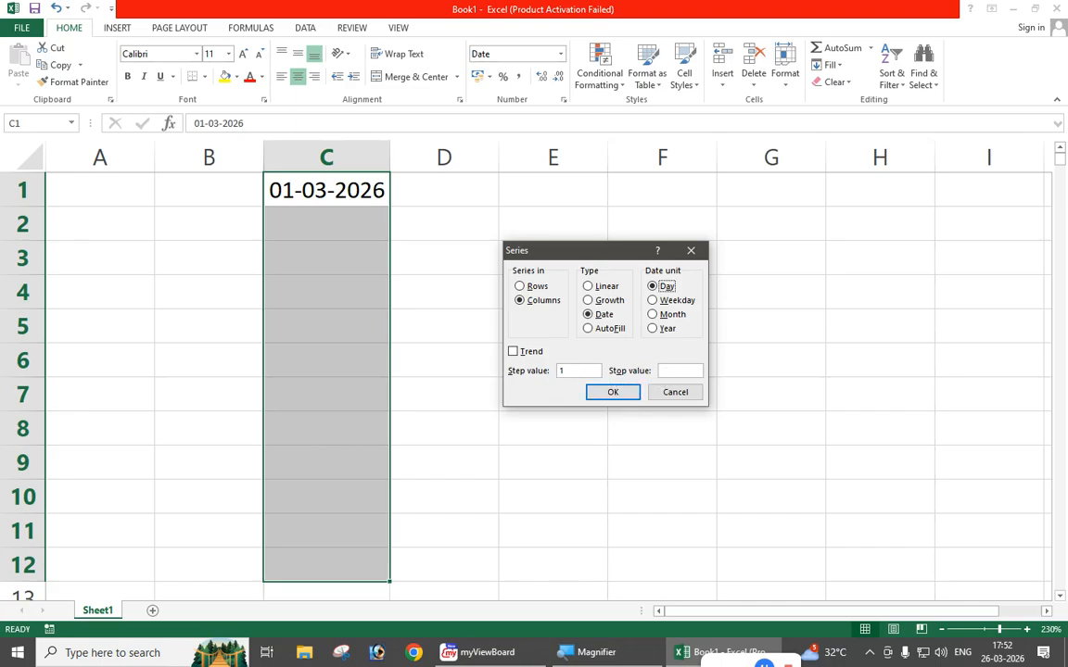
left_click(626, 396)
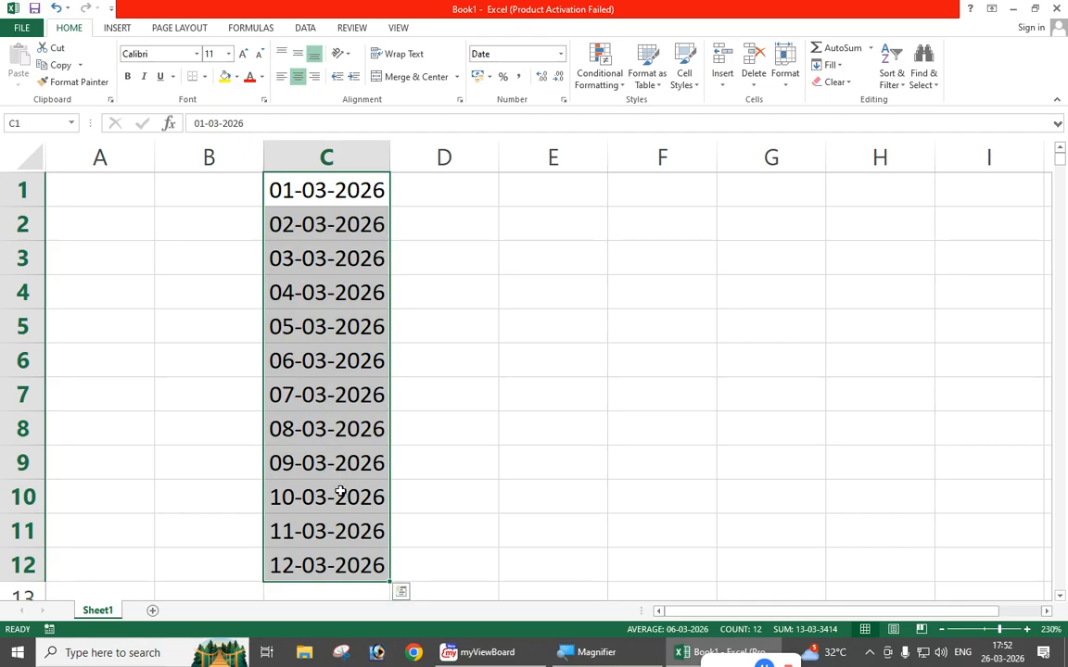
- Undo the daily fill and fill C1:C12 with a Date series by Weekday with step value 1
key("ctrl+z")
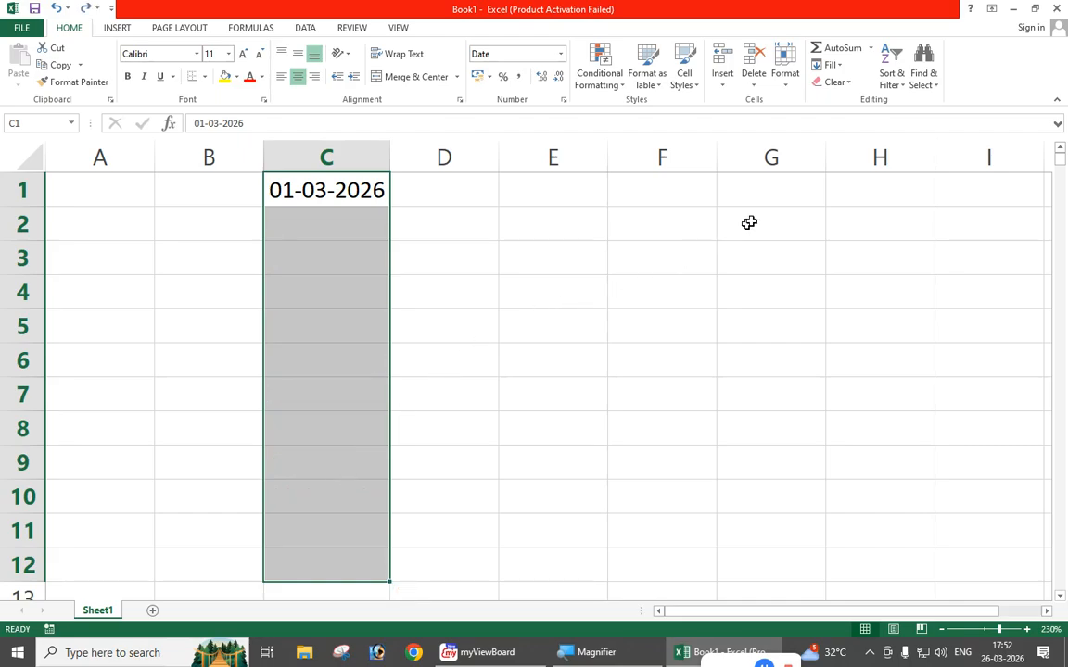
left_click(830, 65)
left_click(841, 173)
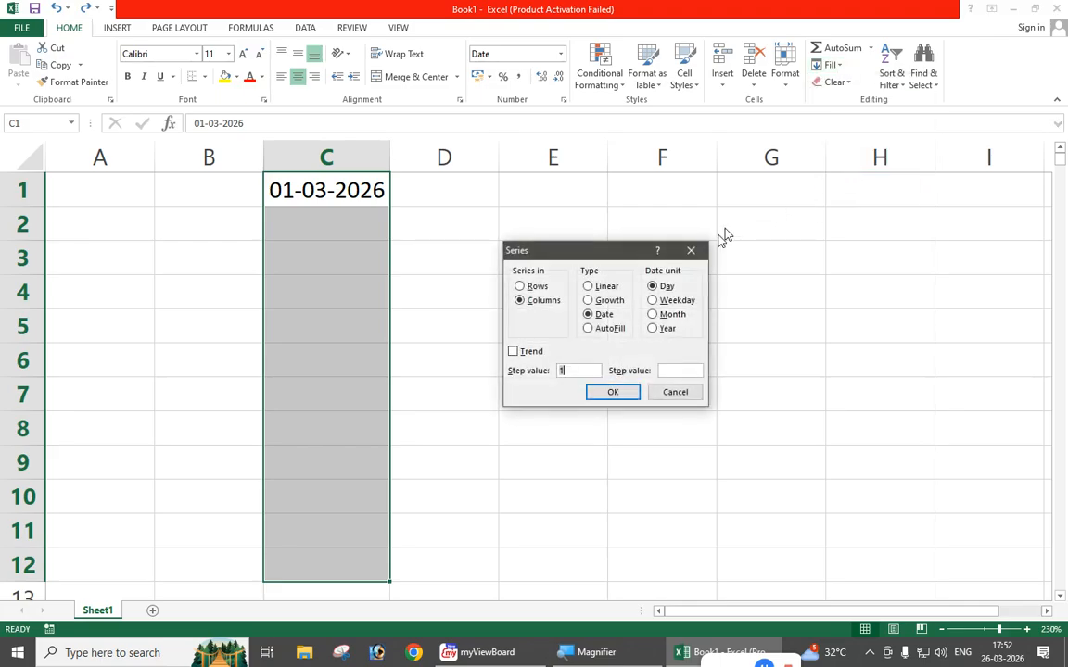
left_click(663, 304)
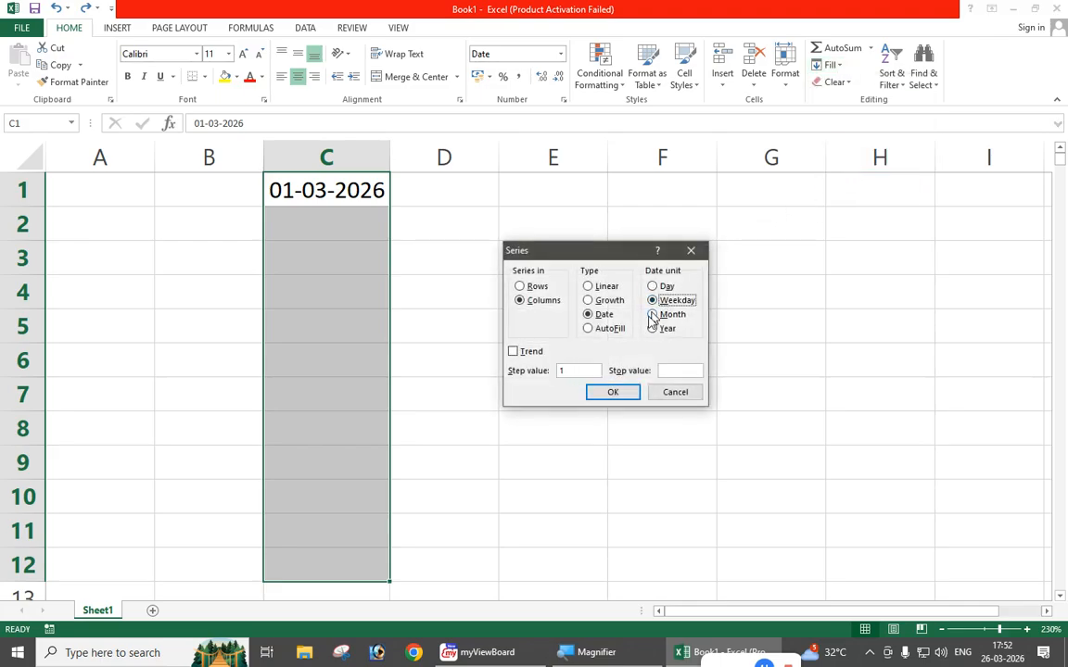
left_click(613, 393)
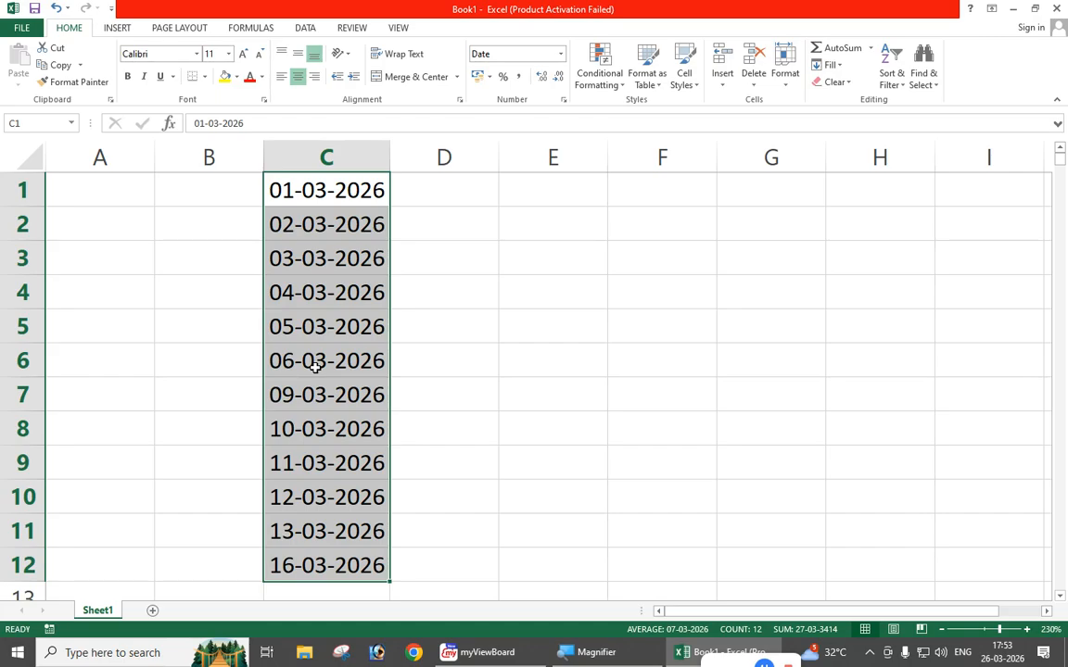
- Undo the weekday fill and fill C1:C12 with a Date series in columns by Month with step value 1
key("Delete")
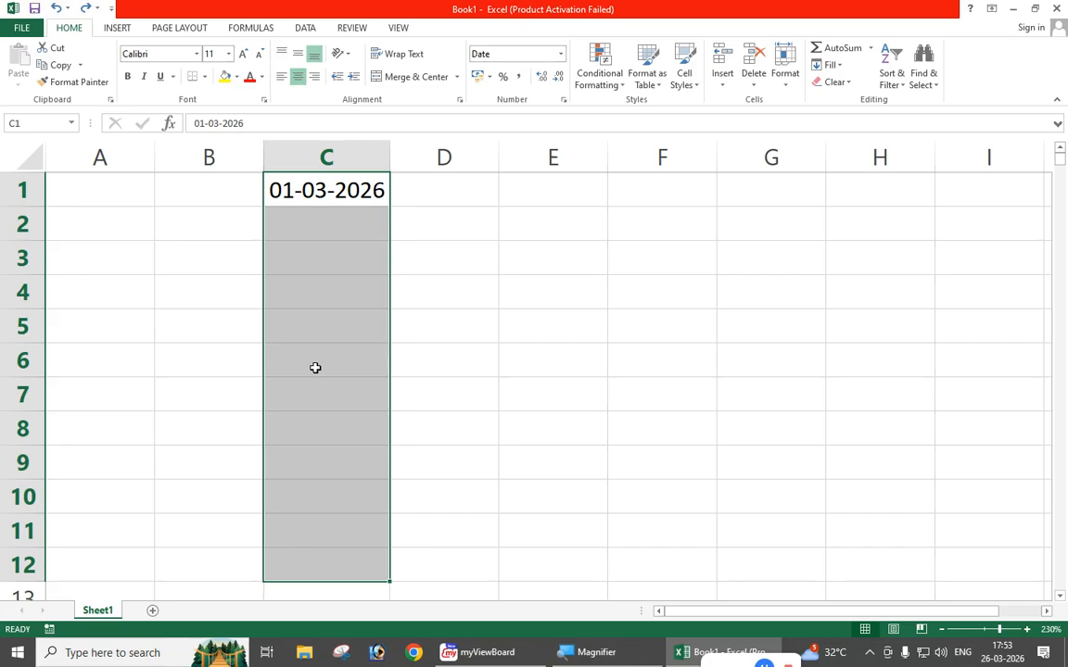
left_click(829, 69)
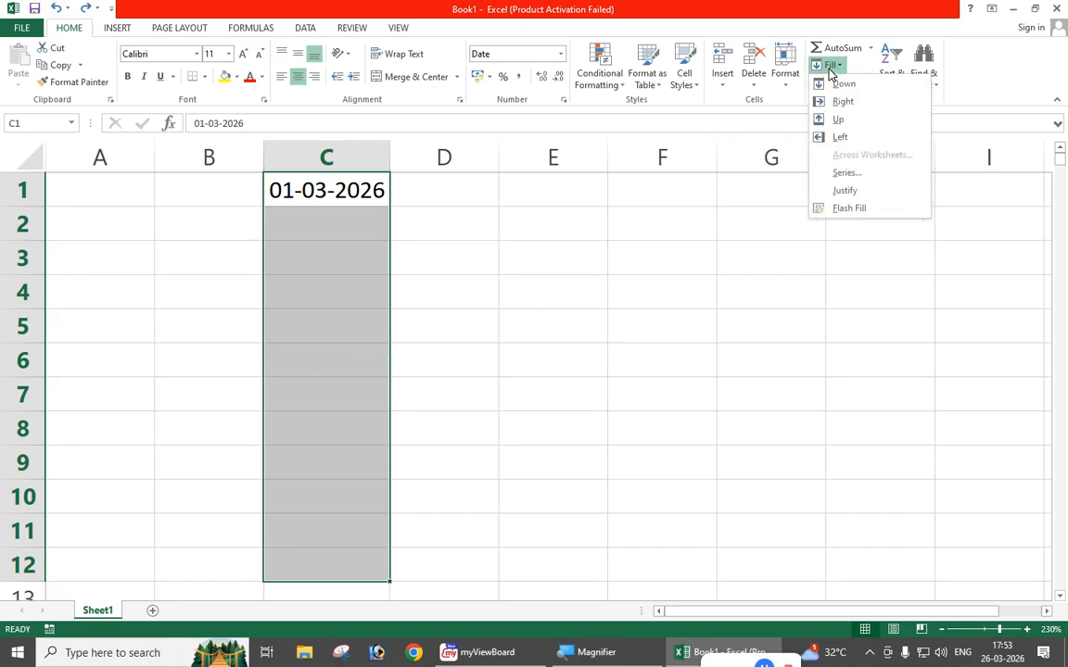
left_click(854, 178)
left_click(658, 317)
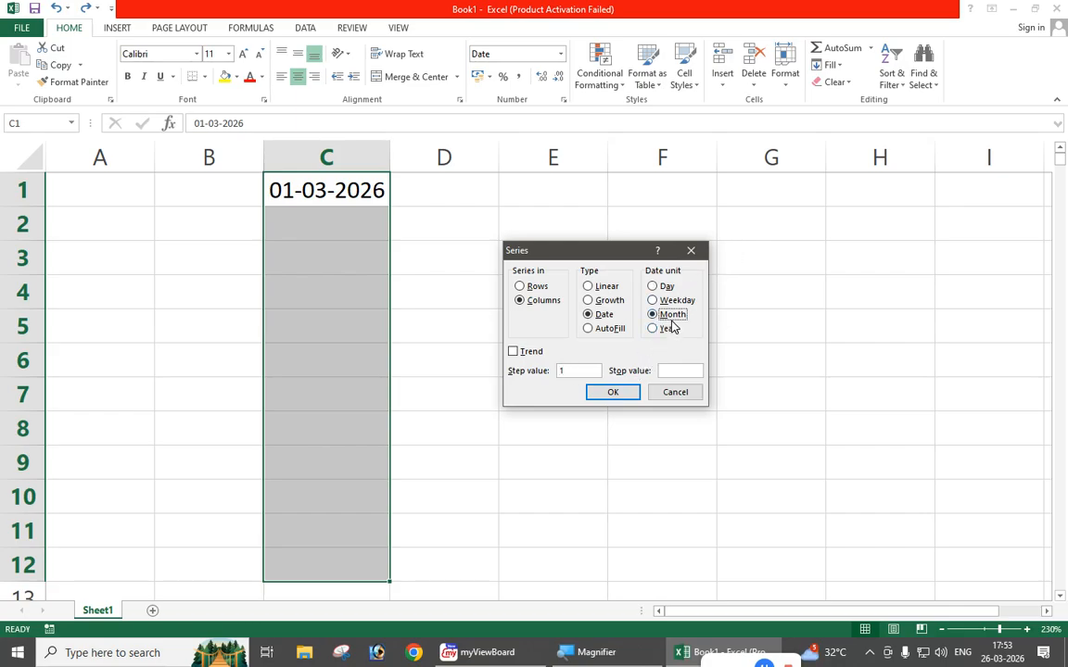
left_click(613, 394)
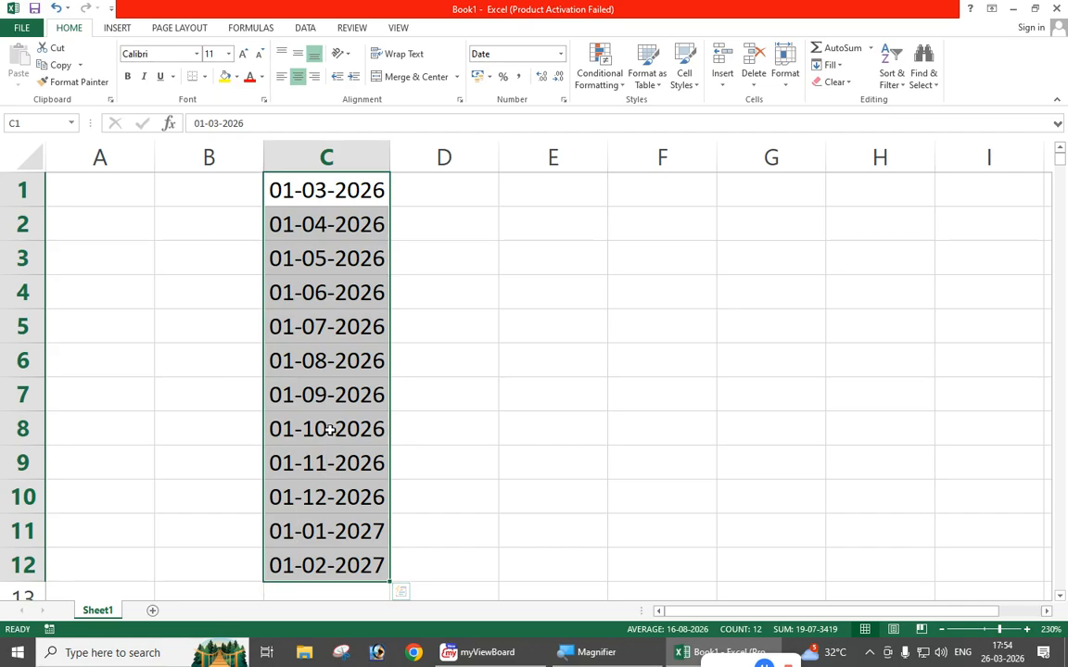
- Undo the monthly fill and fill C1:C12 with a Date series in columns by Year with step value 1
key("Delete")
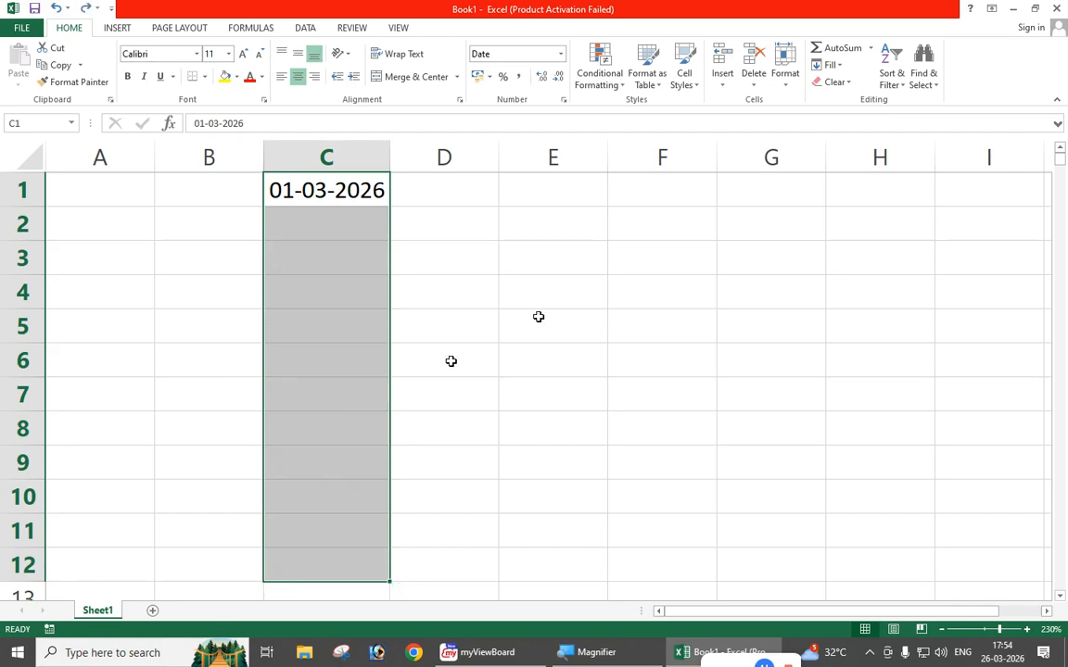
left_click(829, 64)
left_click(845, 174)
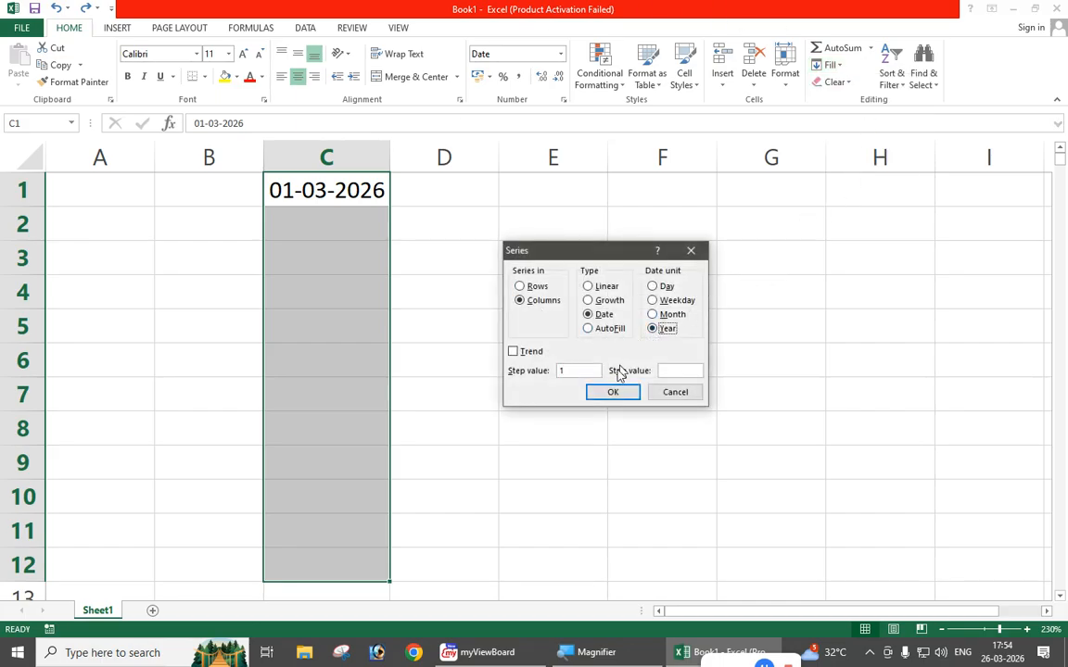
left_click(602, 394)
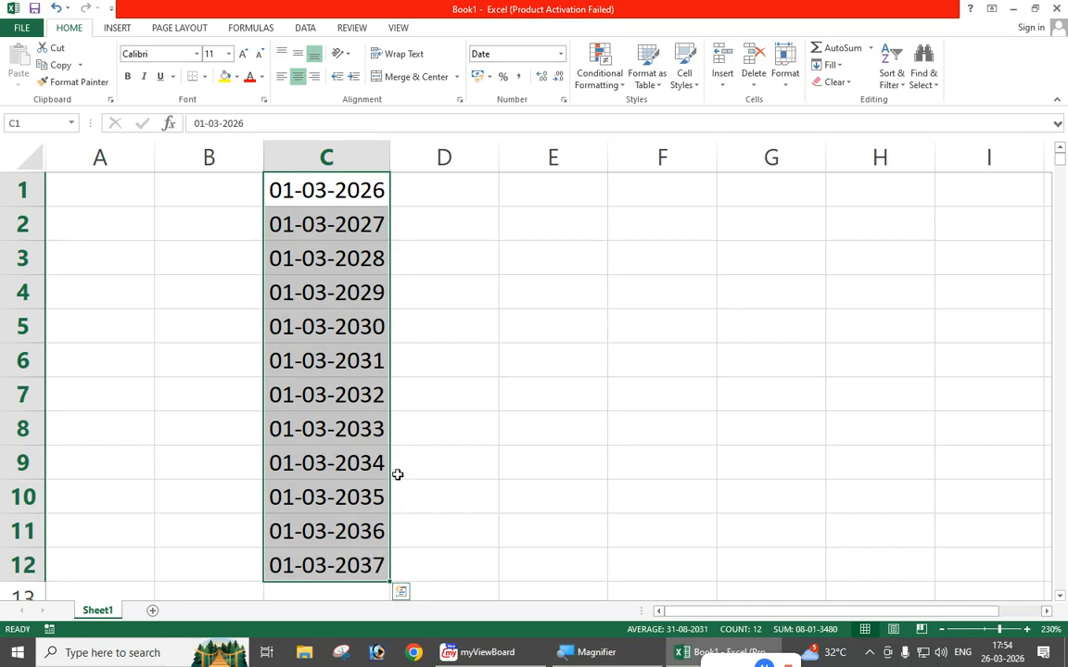
left_click(829, 65)
left_click(844, 173)
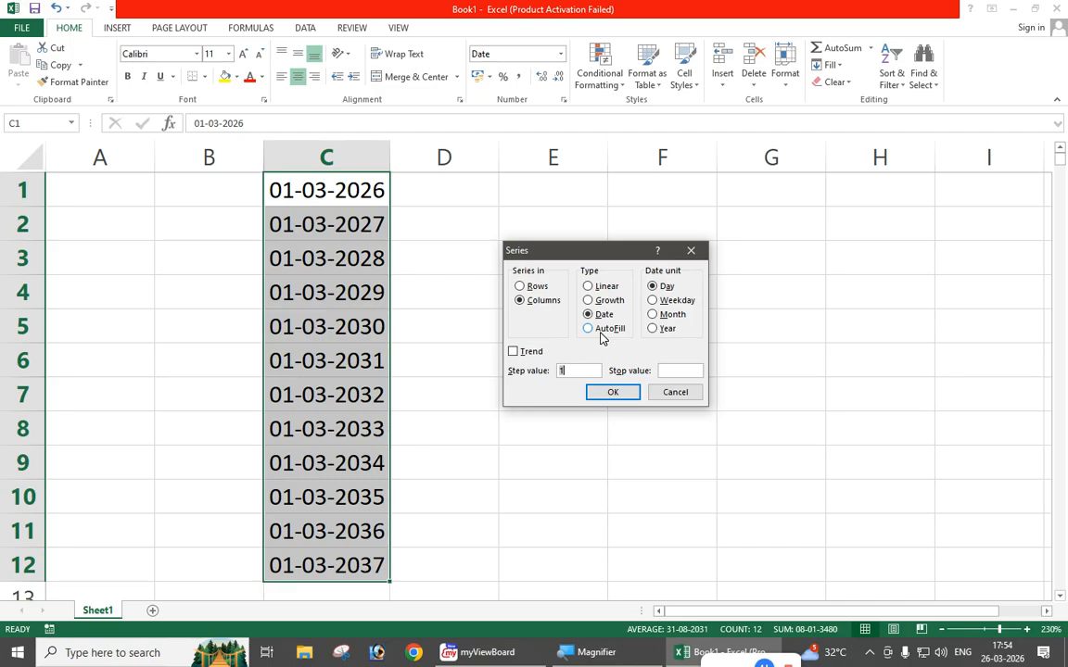
left_click(691, 250)
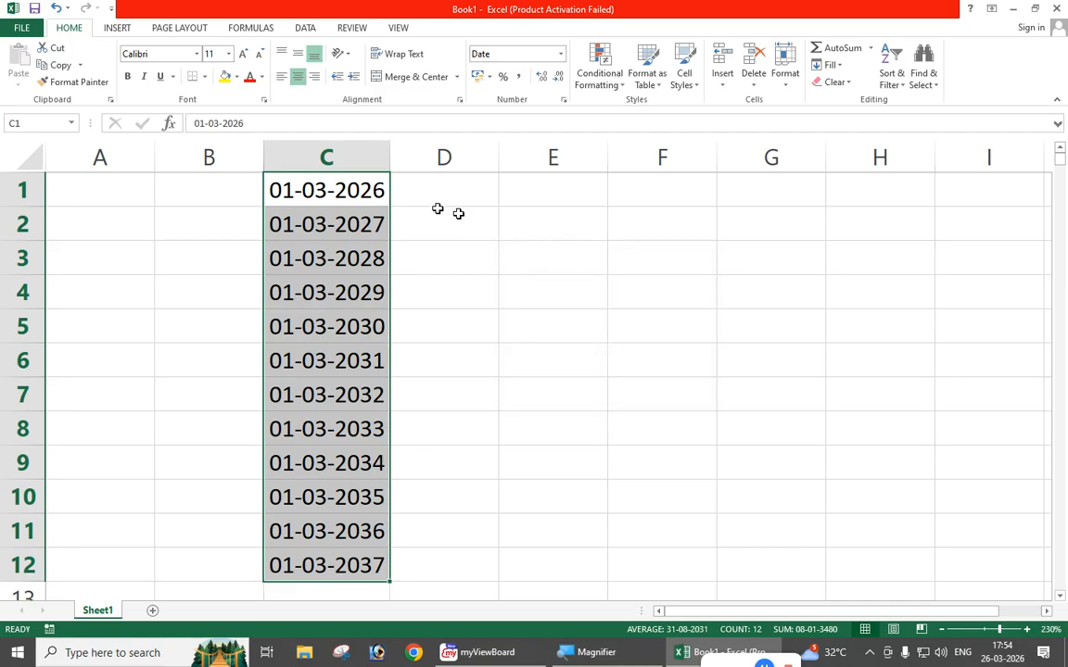
- Delete the whole of column C with its date series
right_click(327, 156)
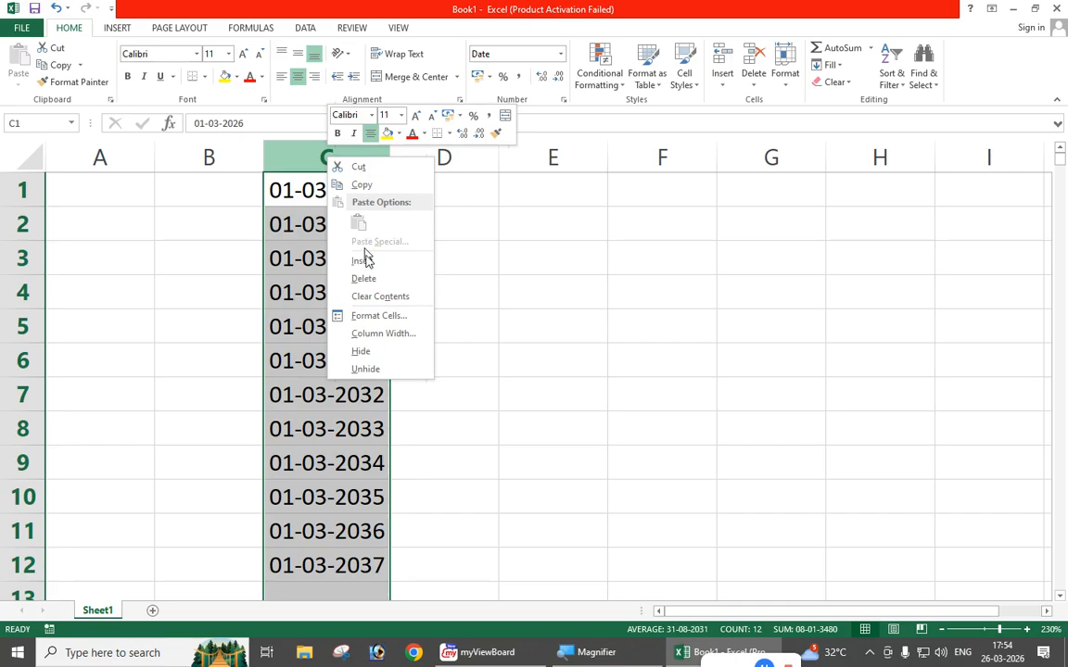
left_click(369, 283)
left_click(399, 243)
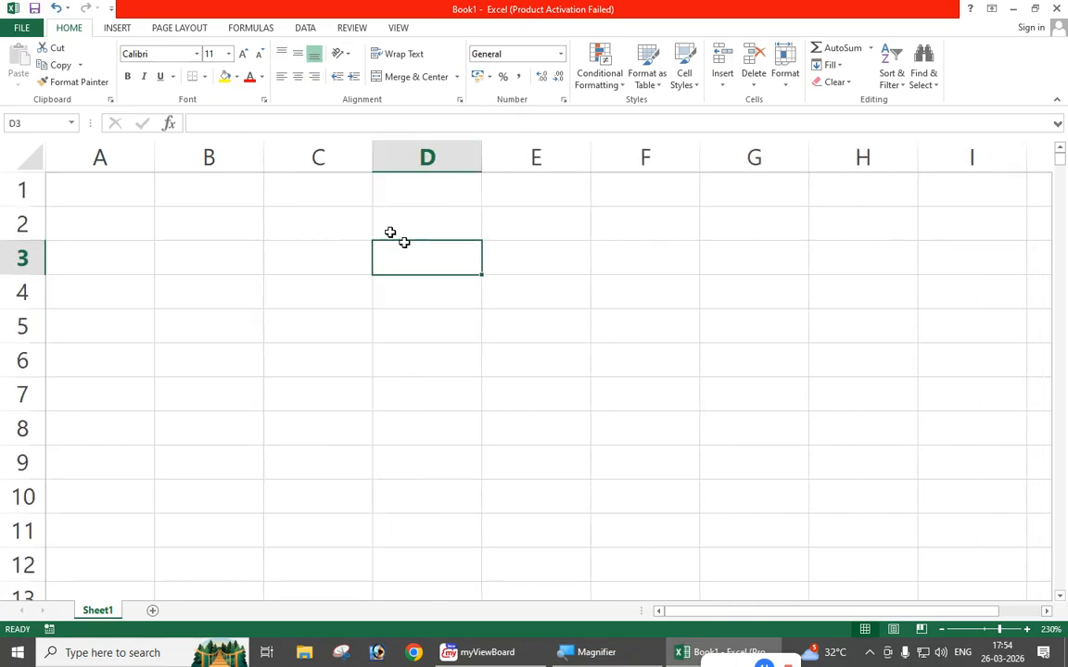
- Enter Jan in C1 as the starting month
left_click(339, 194)
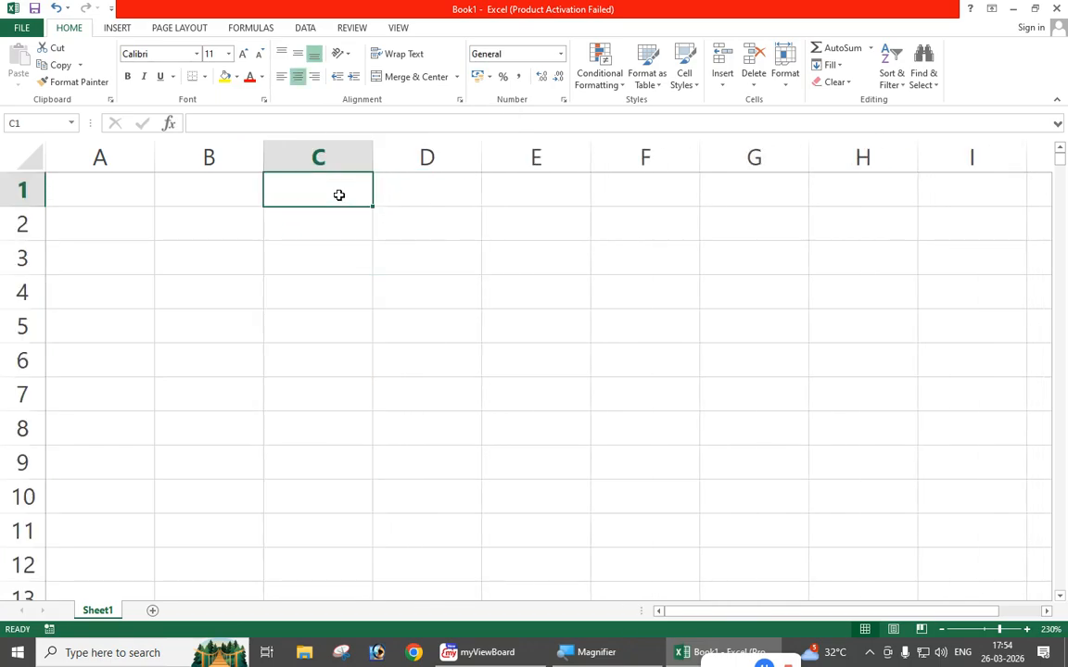
type("Jan")
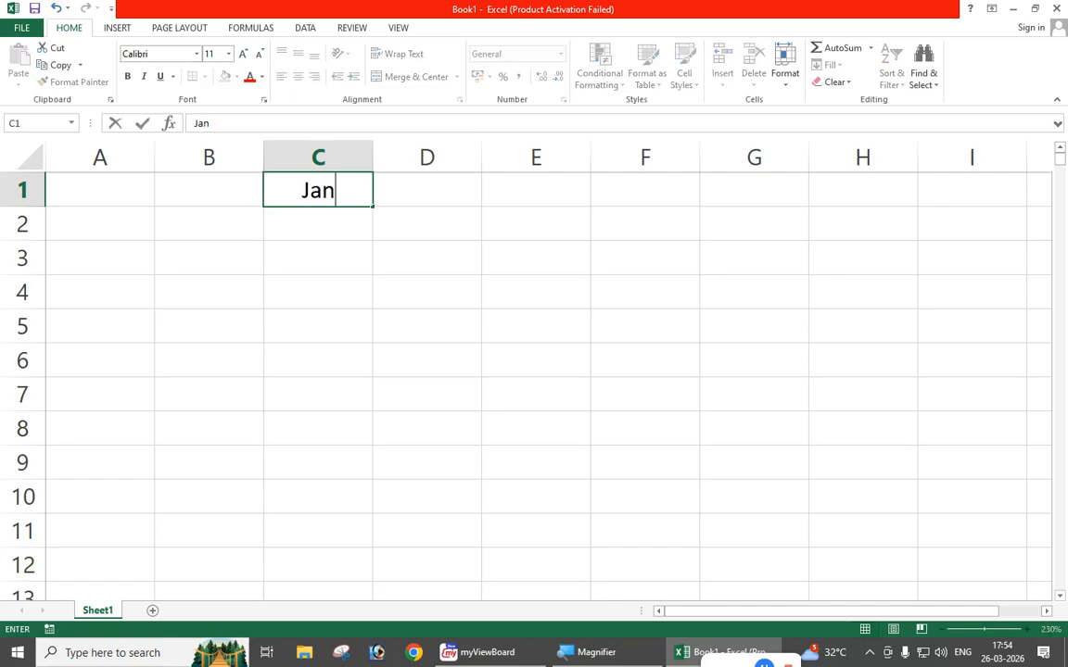
key("Return")
- Fill C1:C12 with month names from Jan using a Fill Series in columns of type AutoFill
left_click(339, 194)
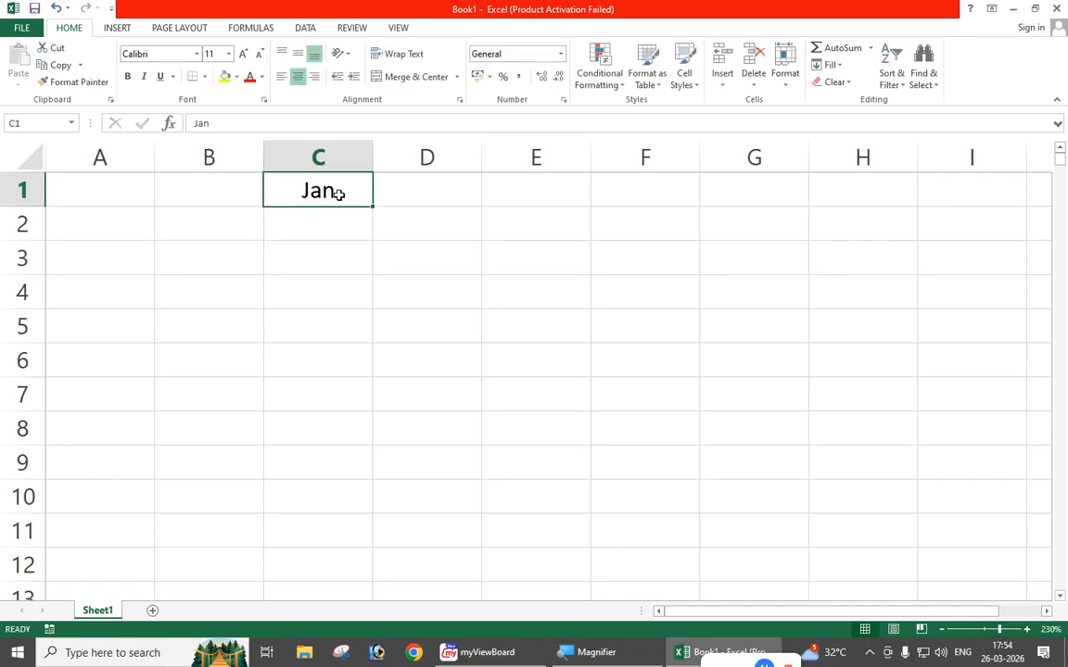
left_click_drag(339, 193, 334, 497)
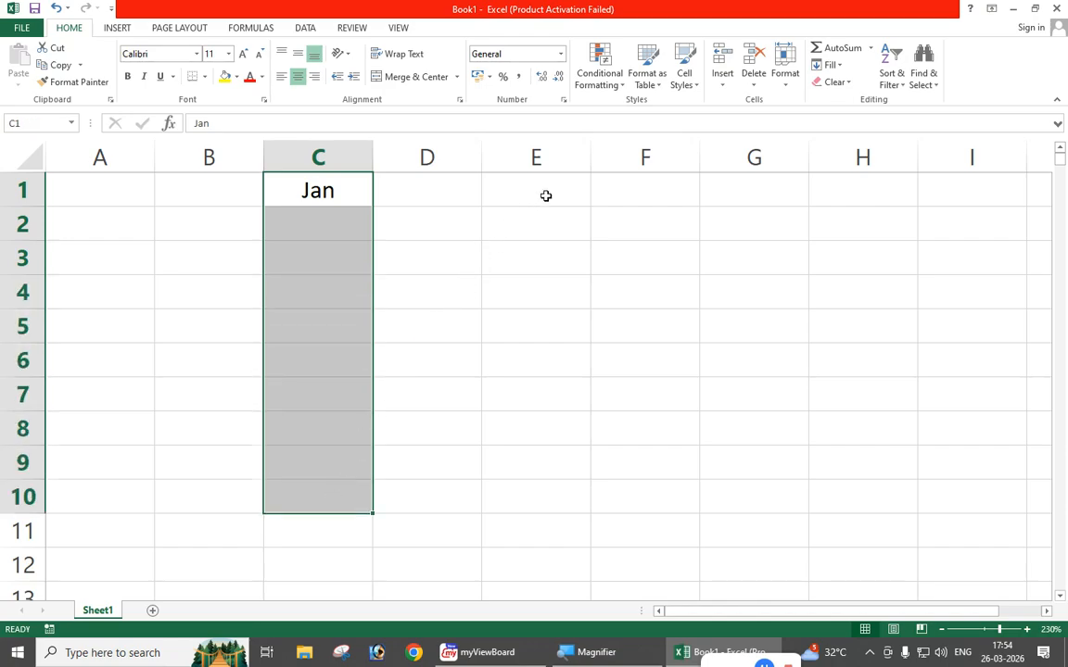
left_click(491, 253)
left_click(303, 179)
left_click_drag(303, 179, 364, 563)
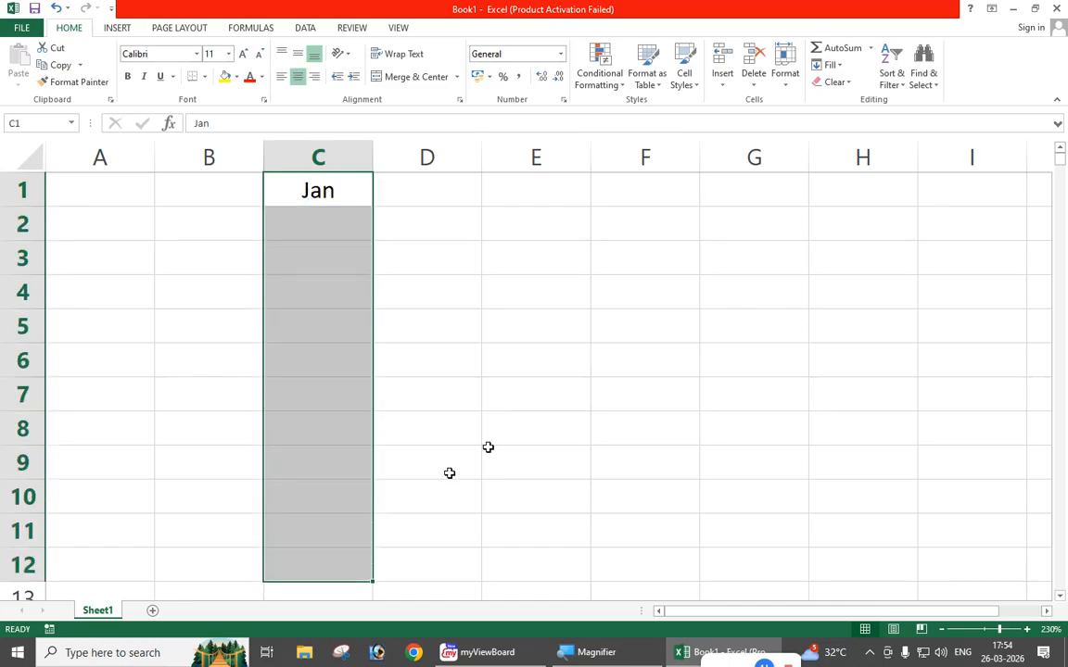
left_click(827, 65)
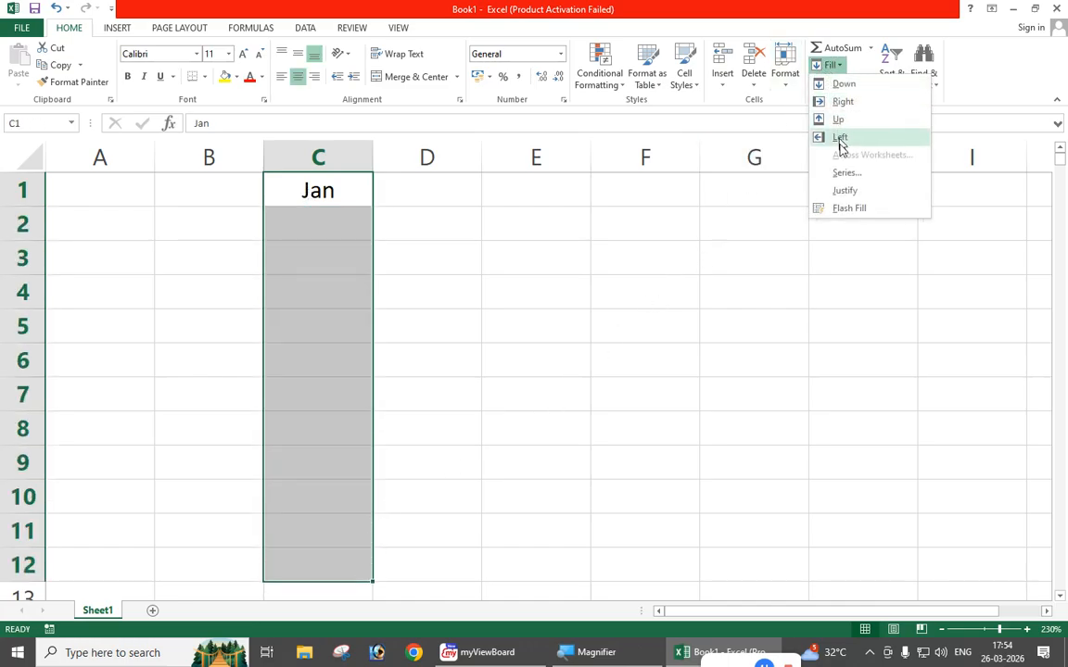
left_click(843, 178)
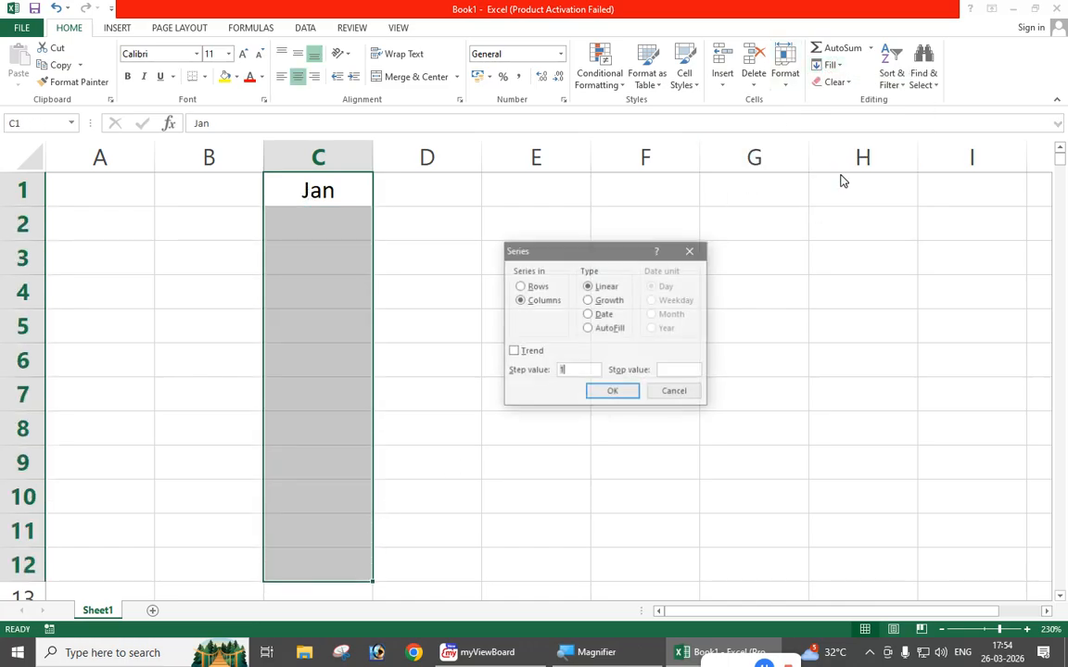
left_click(599, 331)
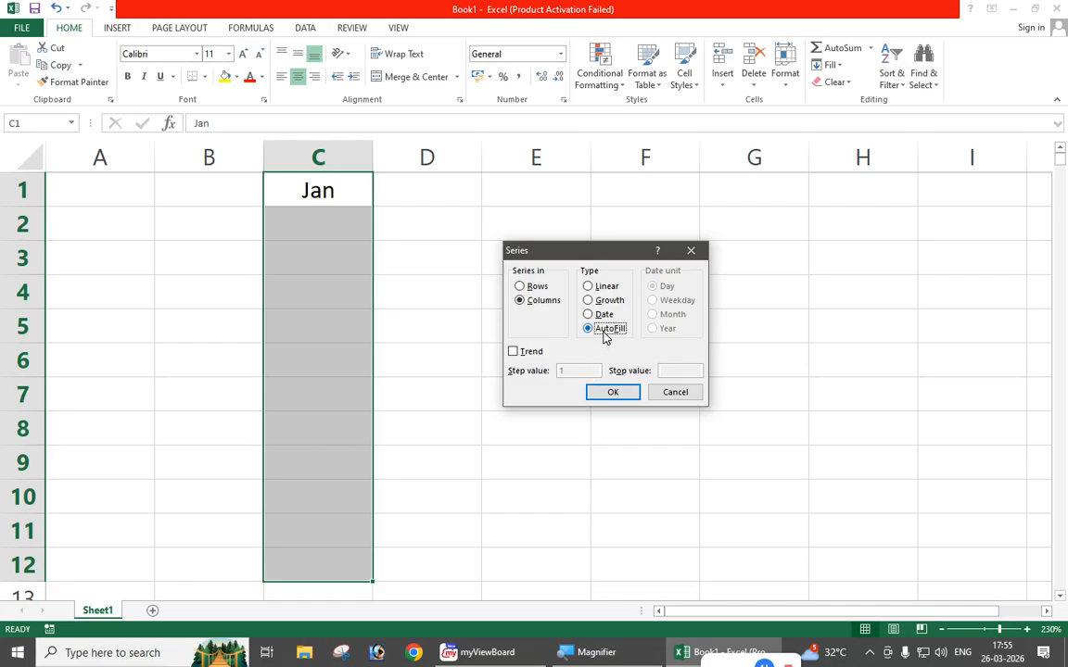
left_click(611, 392)
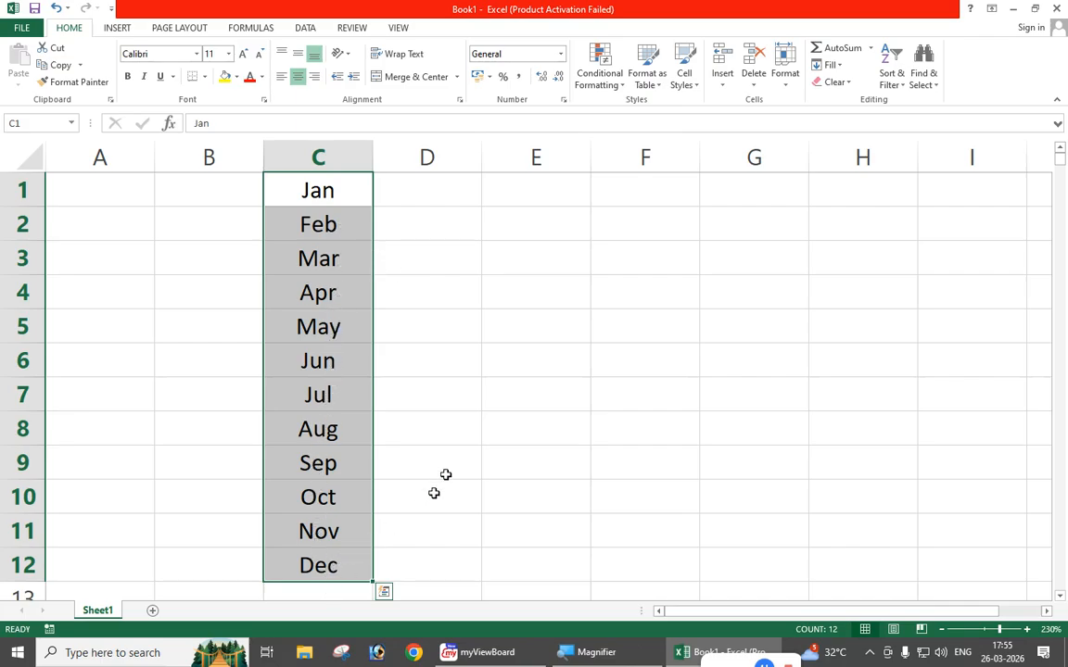
- Enter Sun in D1 as the starting weekday
left_click(463, 419)
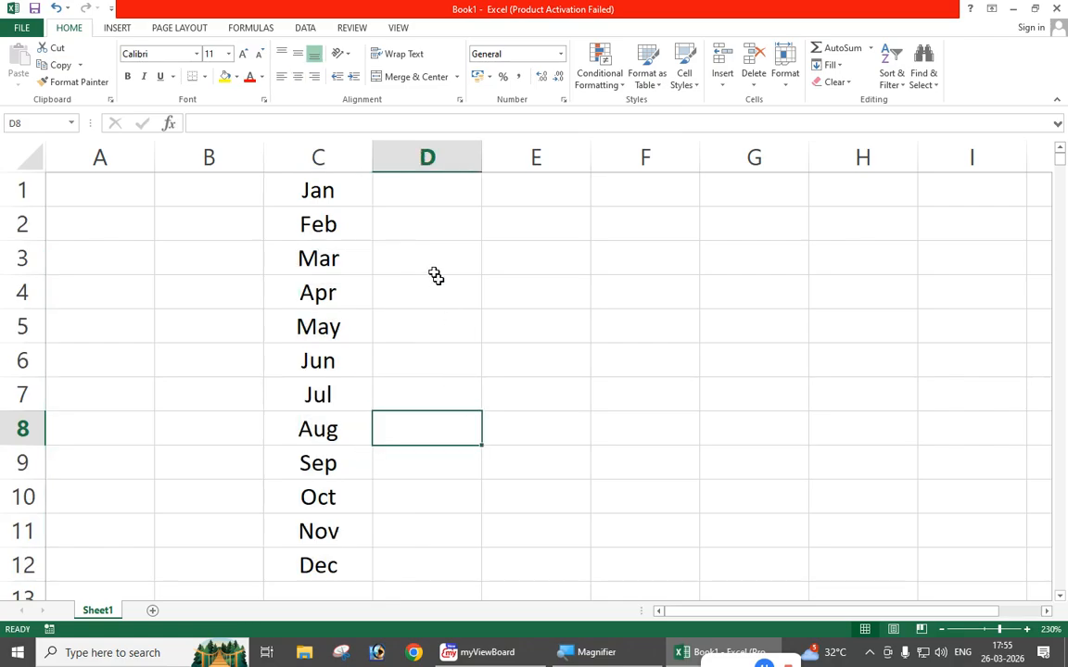
left_click(421, 190)
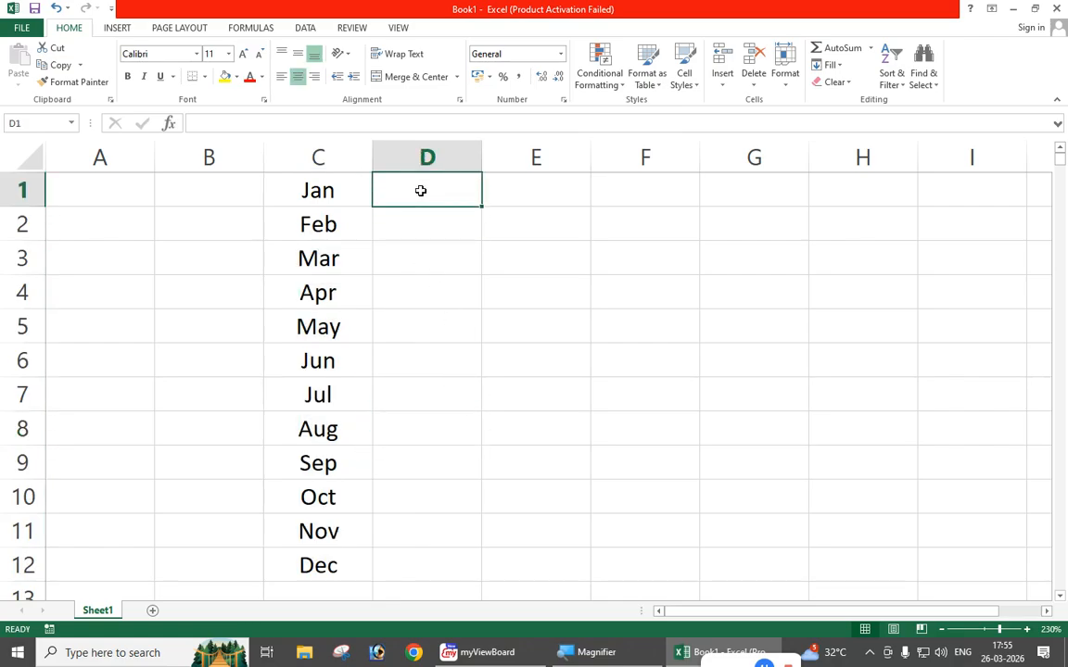
type("Sun")
key("Return")
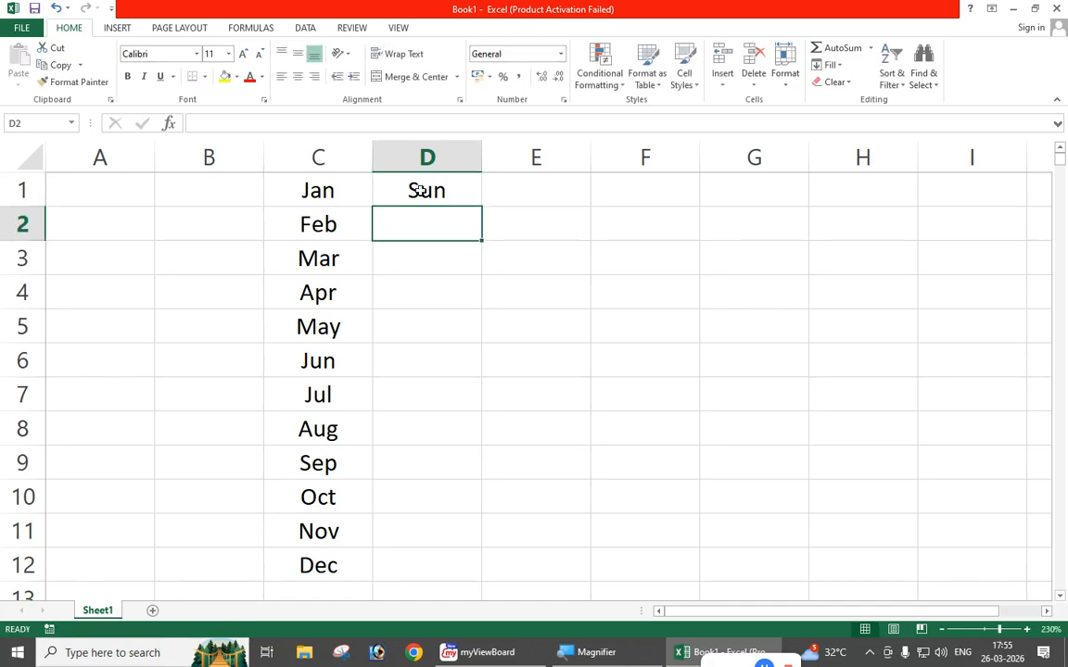
- Fill D1:D11 with weekday names from Sun using a Fill Series of type AutoFill
left_click(420, 190)
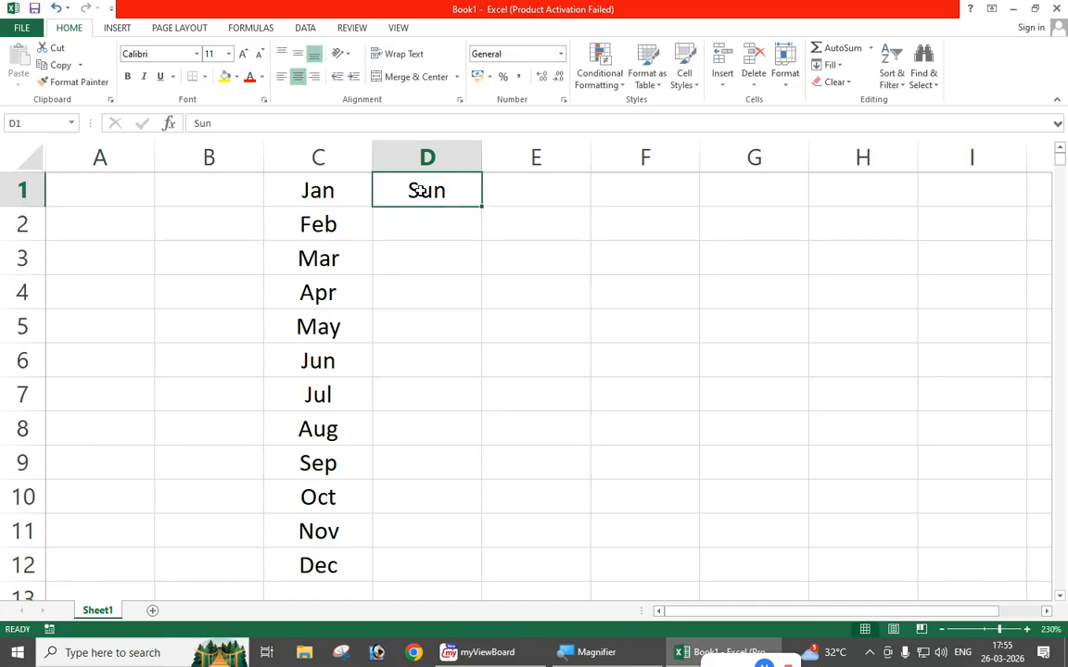
left_click_drag(420, 189, 429, 524)
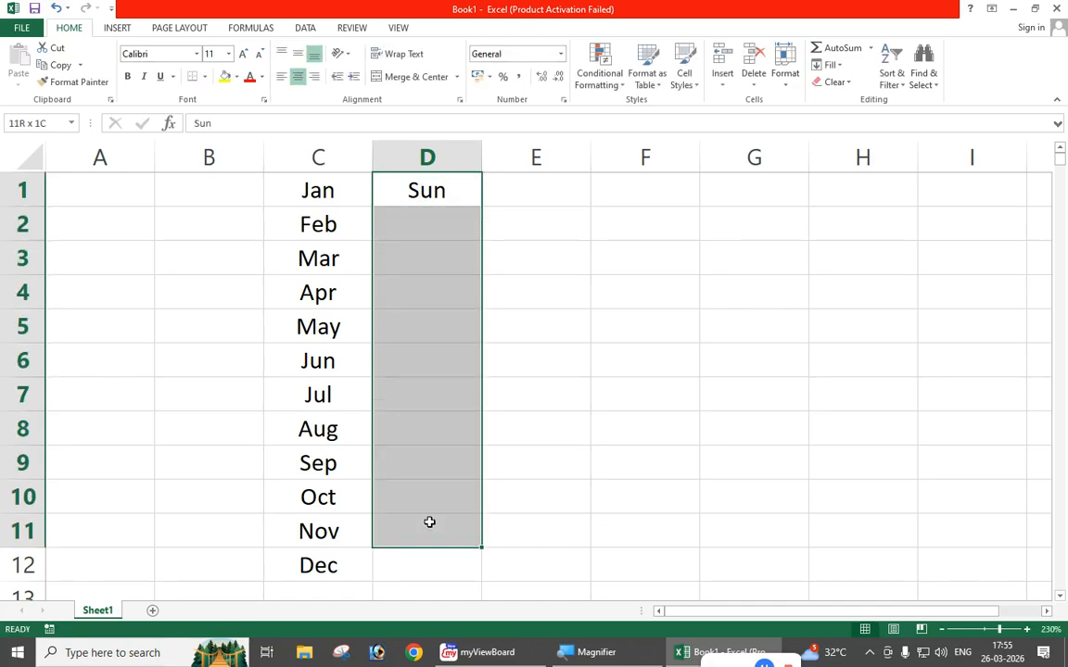
left_click(837, 69)
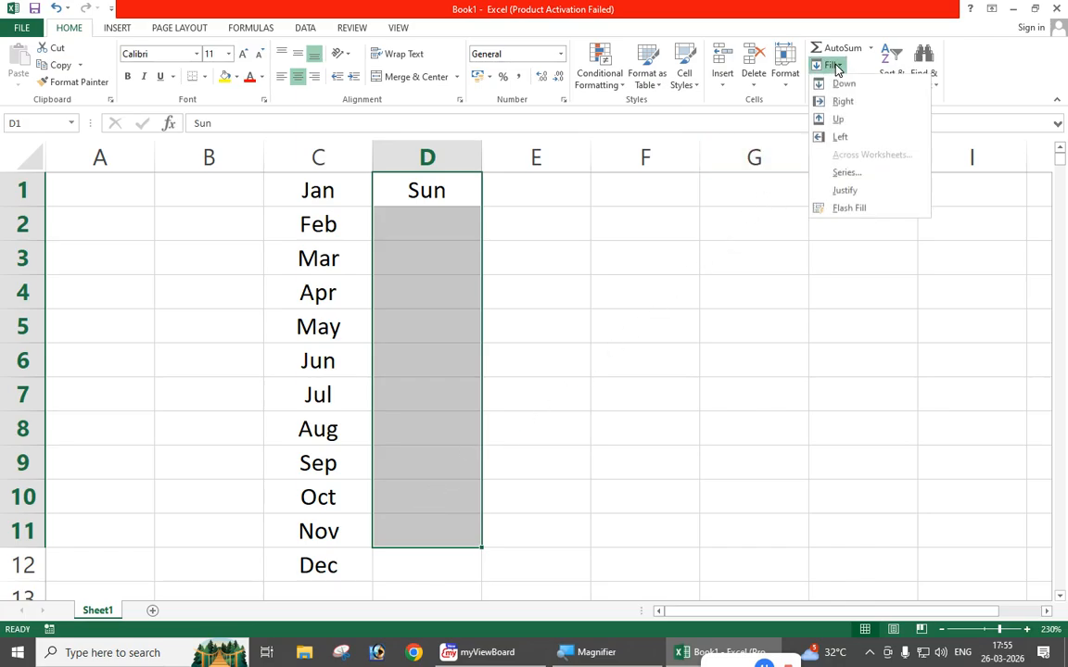
left_click(846, 173)
left_click(599, 329)
left_click(611, 394)
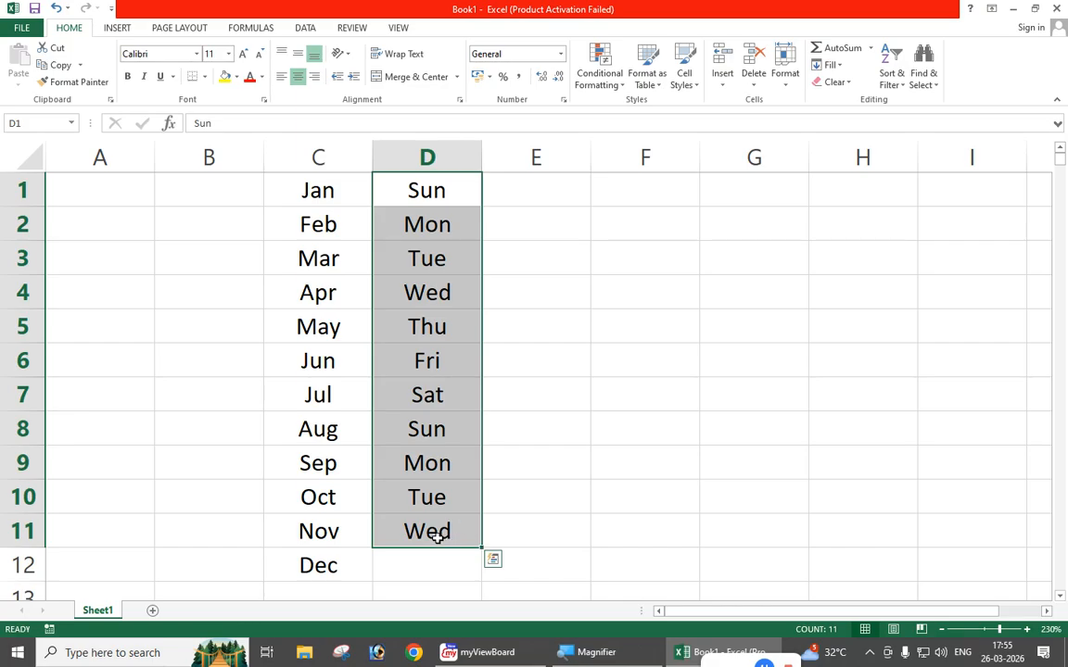
left_click(605, 368)
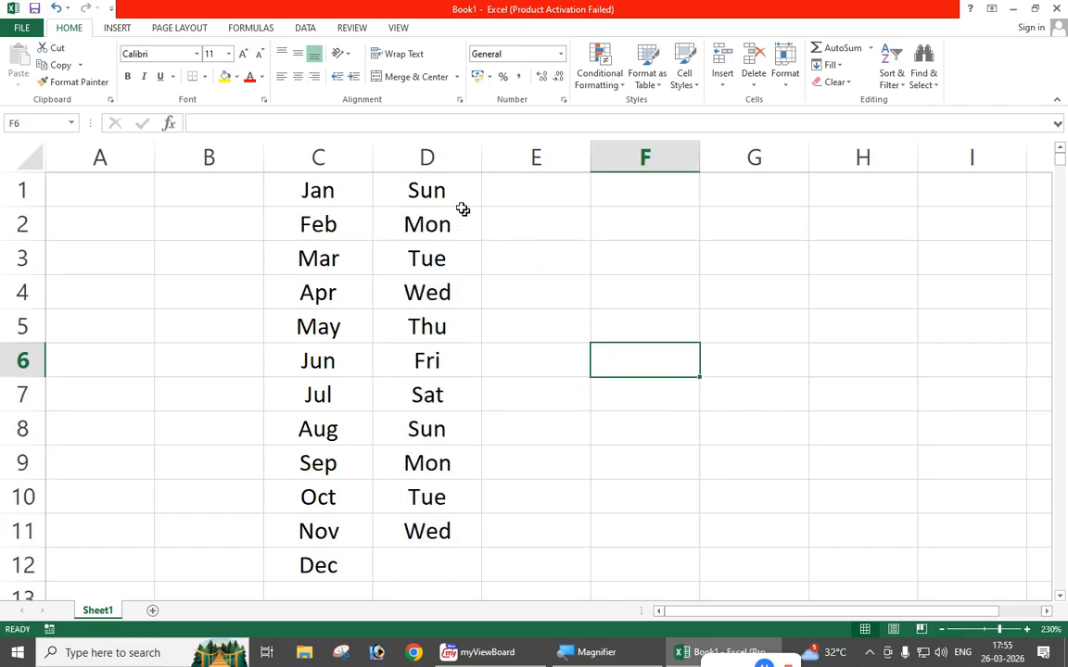
- Clear the filled names in C2:D12, keeping Jan in C1 and Sun in D1
left_click_drag(305, 223, 453, 556)
key("Delete")
left_click(247, 303)
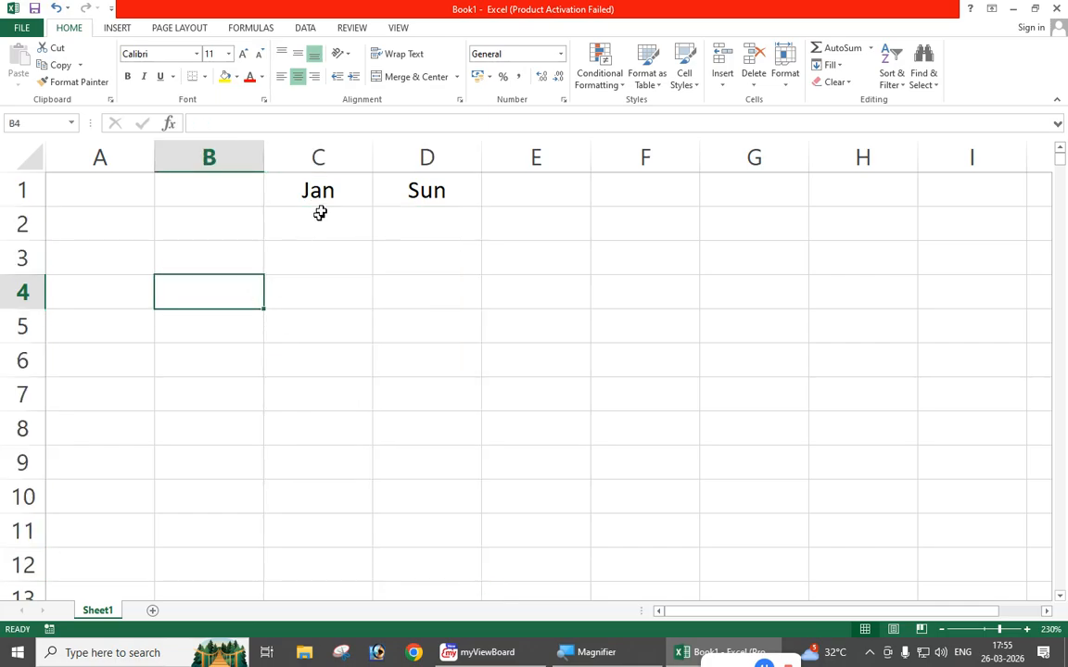
- Extend Jan down to C11 and Sun down to D7 with the fill handle
left_click(339, 189)
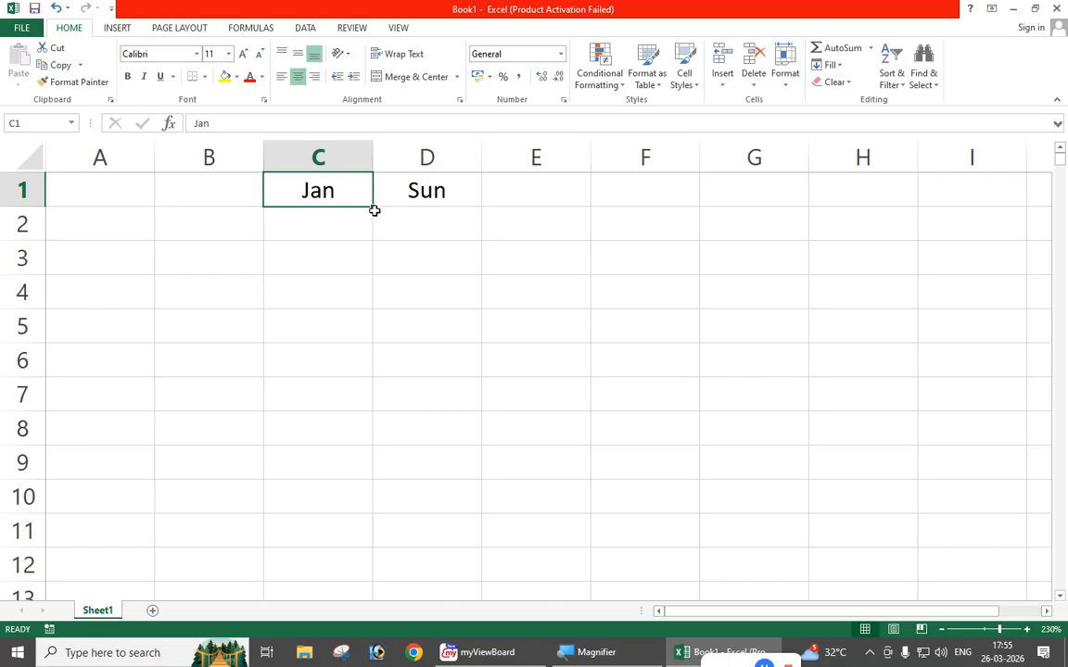
left_click_drag(375, 208, 364, 532)
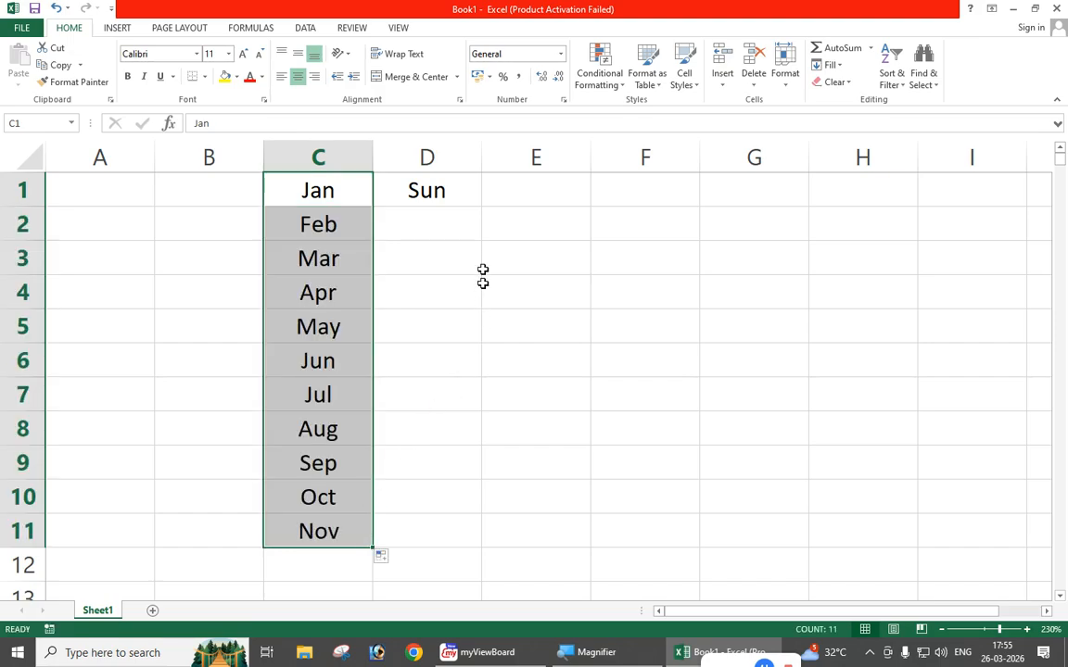
left_click(427, 192)
left_click_drag(481, 206, 474, 421)
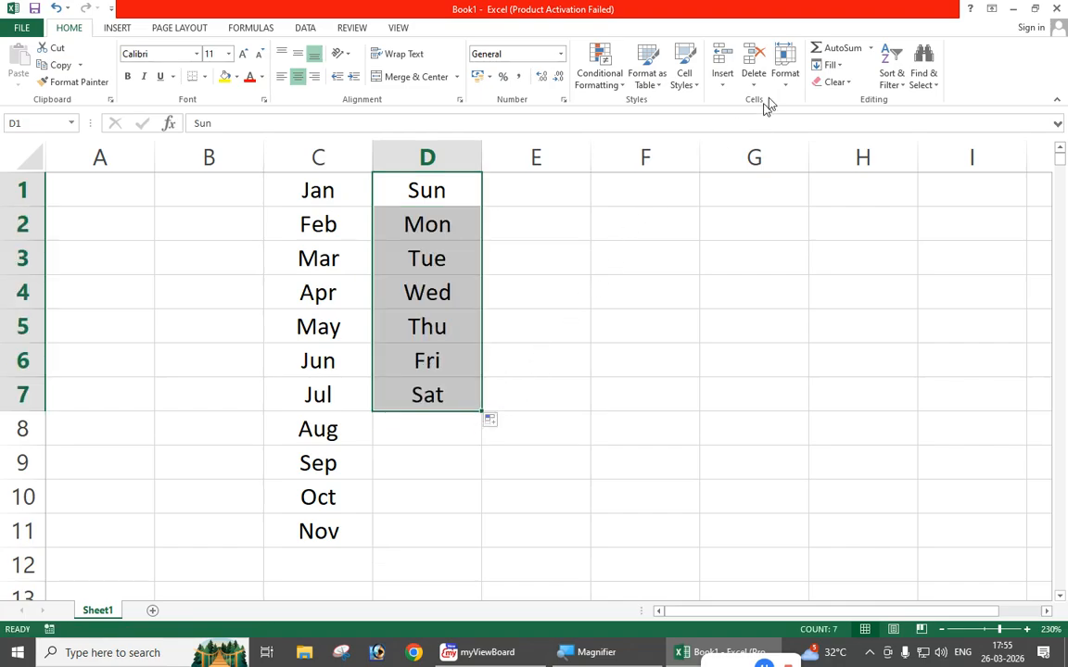
left_click(829, 65)
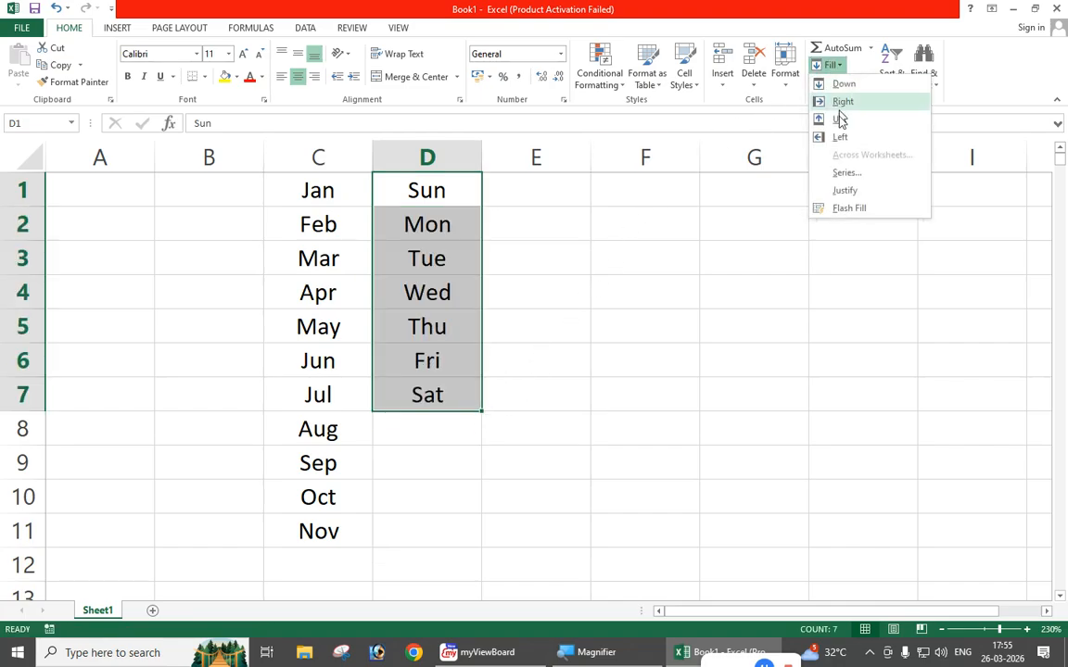
left_click(837, 173)
left_click(691, 247)
- Enter January in E1 and extend it down to E11 with the fill handle
left_click(549, 278)
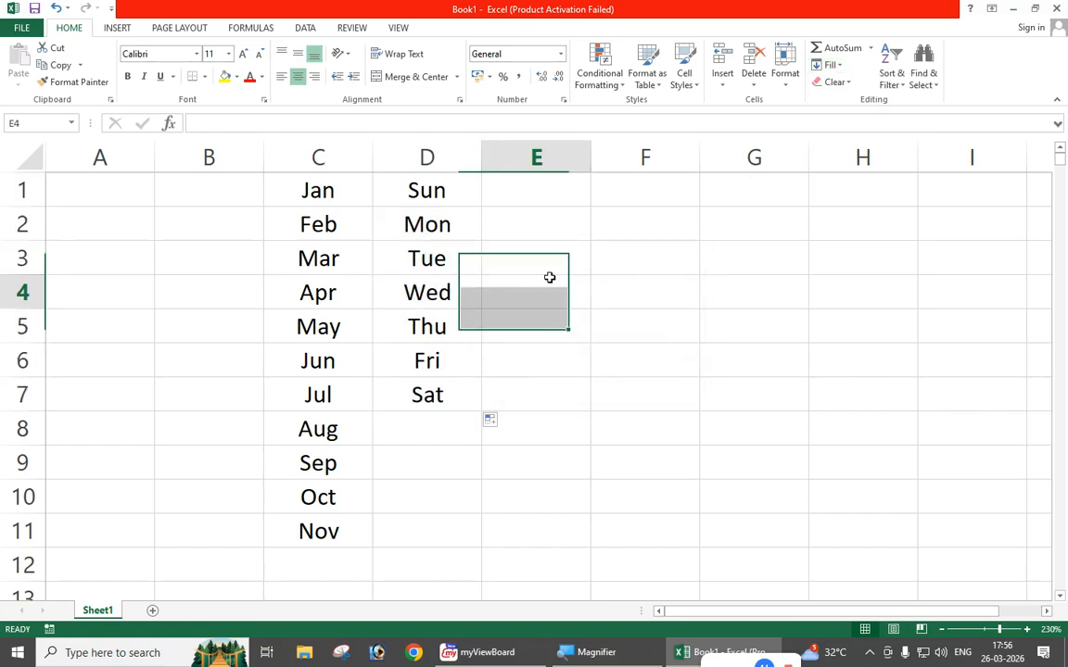
left_click(529, 193)
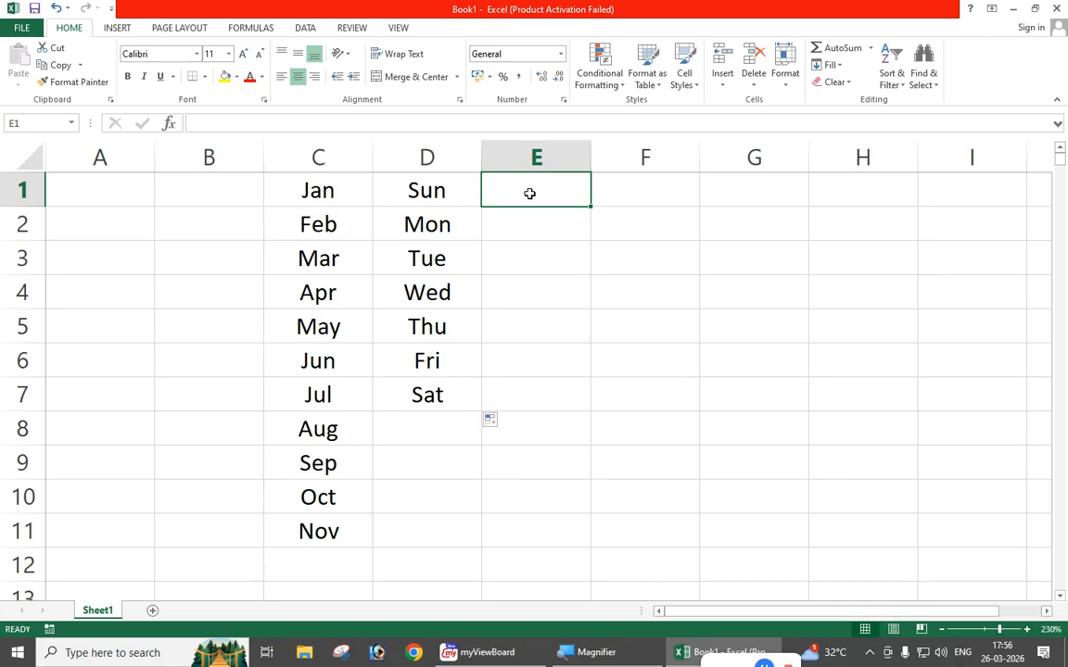
type("January")
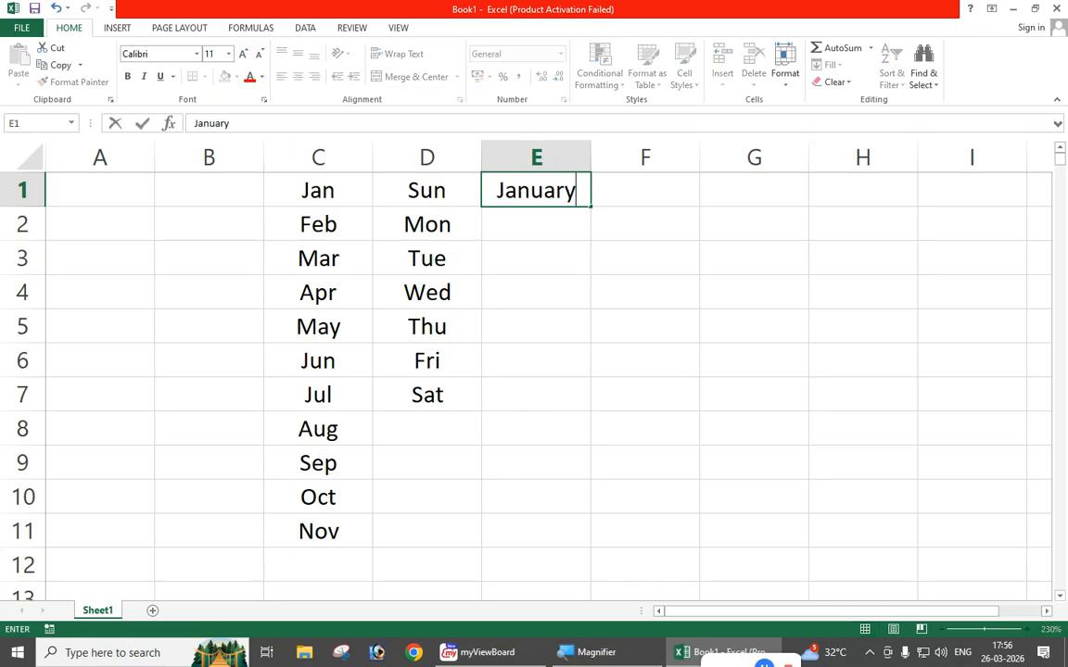
key("Return")
left_click(528, 192)
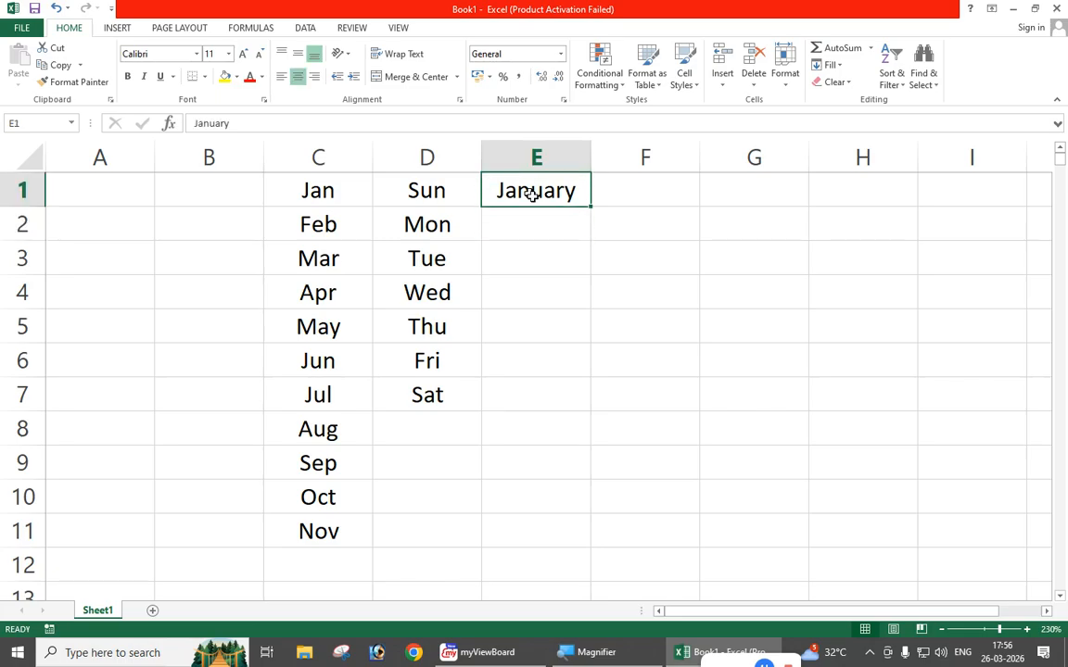
left_click_drag(591, 210, 590, 547)
left_click(663, 408)
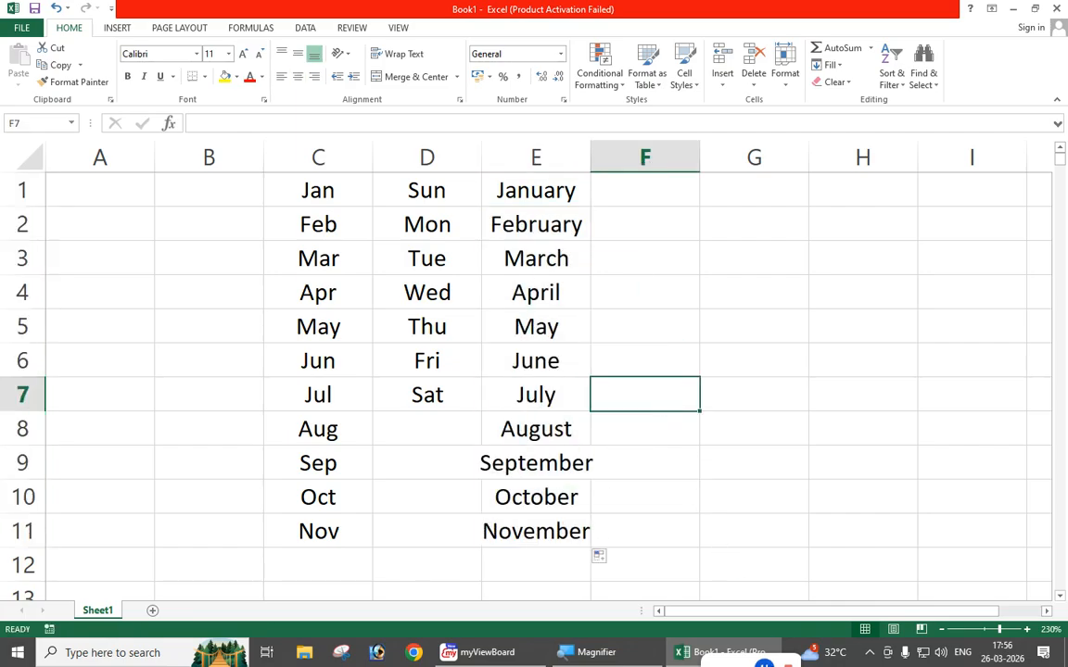
left_click(770, 663)
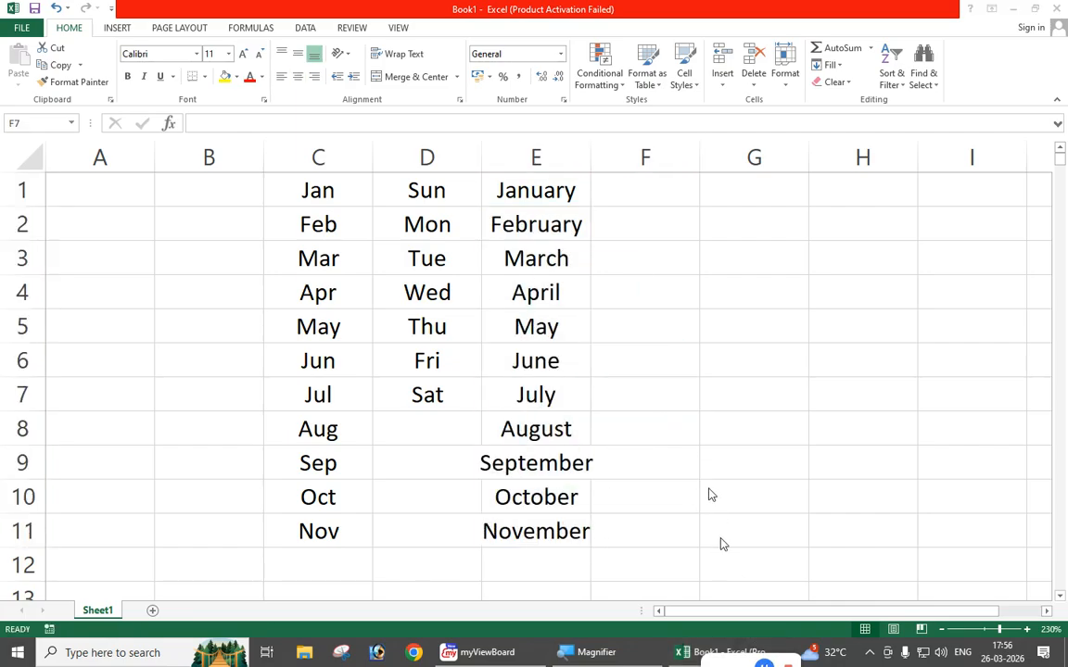
- Enter Sunday in F1, extend it down to F7 with the fill handle, and autofit the width of column F
left_click(638, 192)
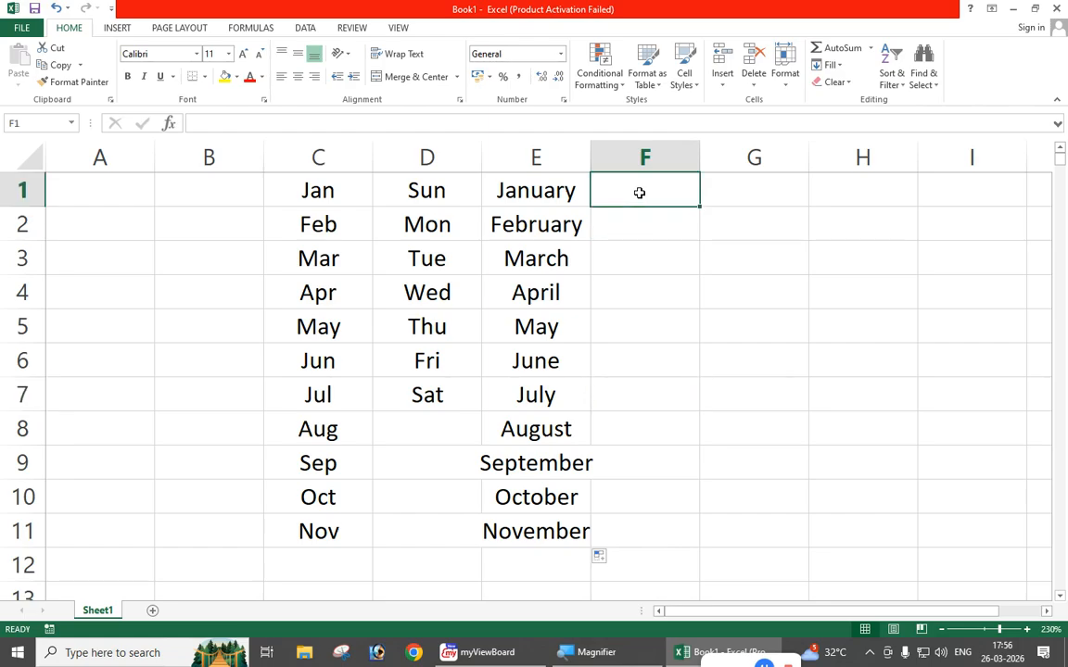
type("Sund")
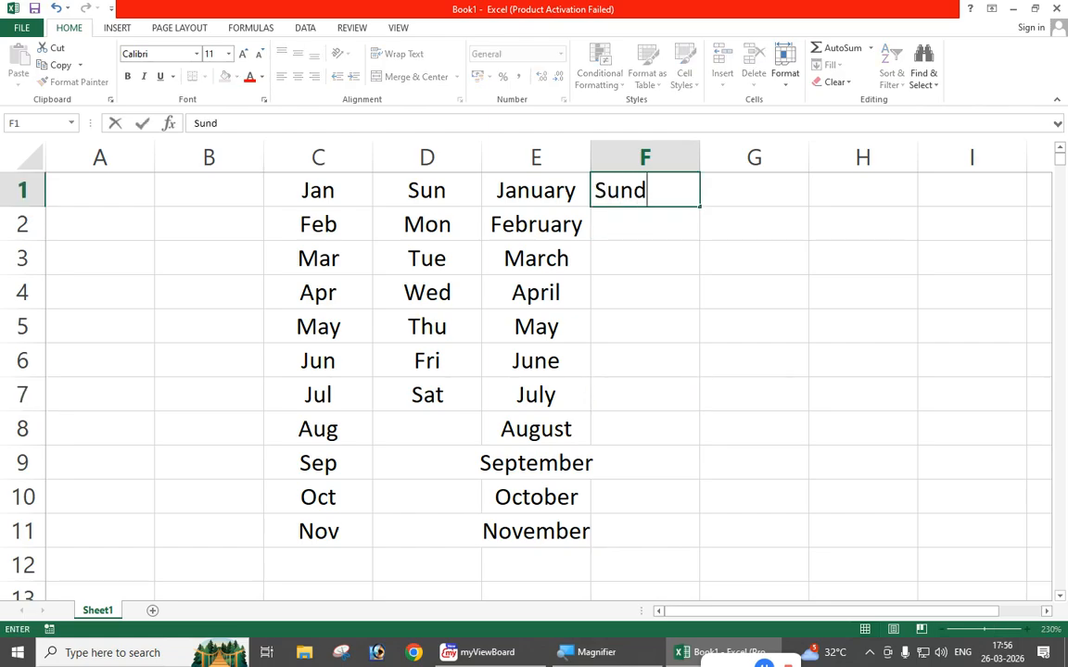
type("ay")
key("Return")
key("Up")
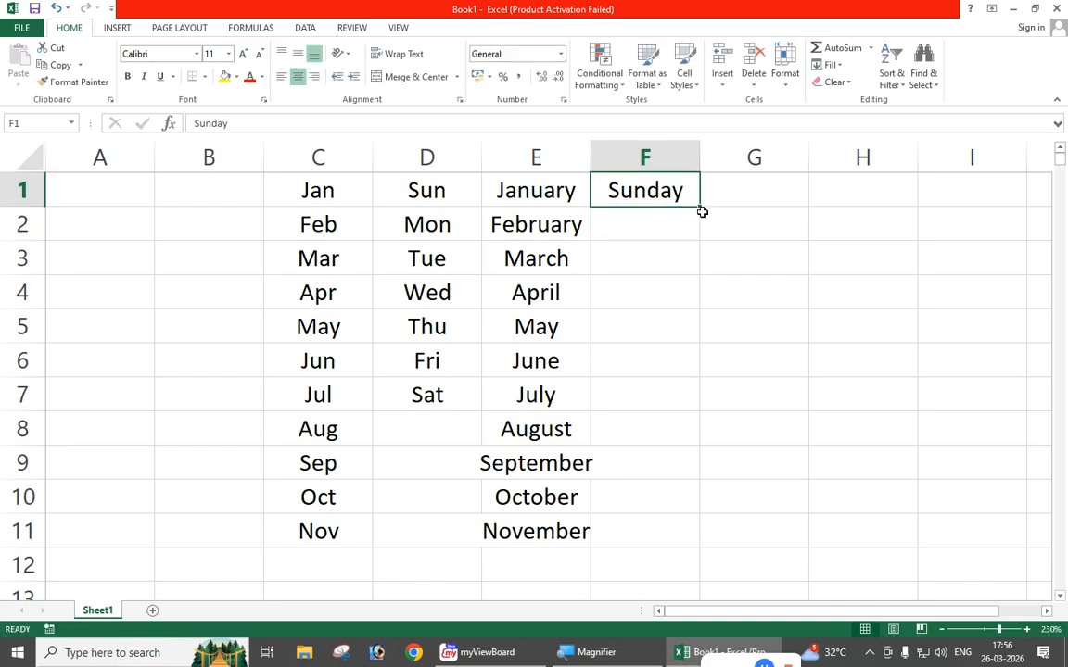
left_click_drag(700, 209, 685, 401)
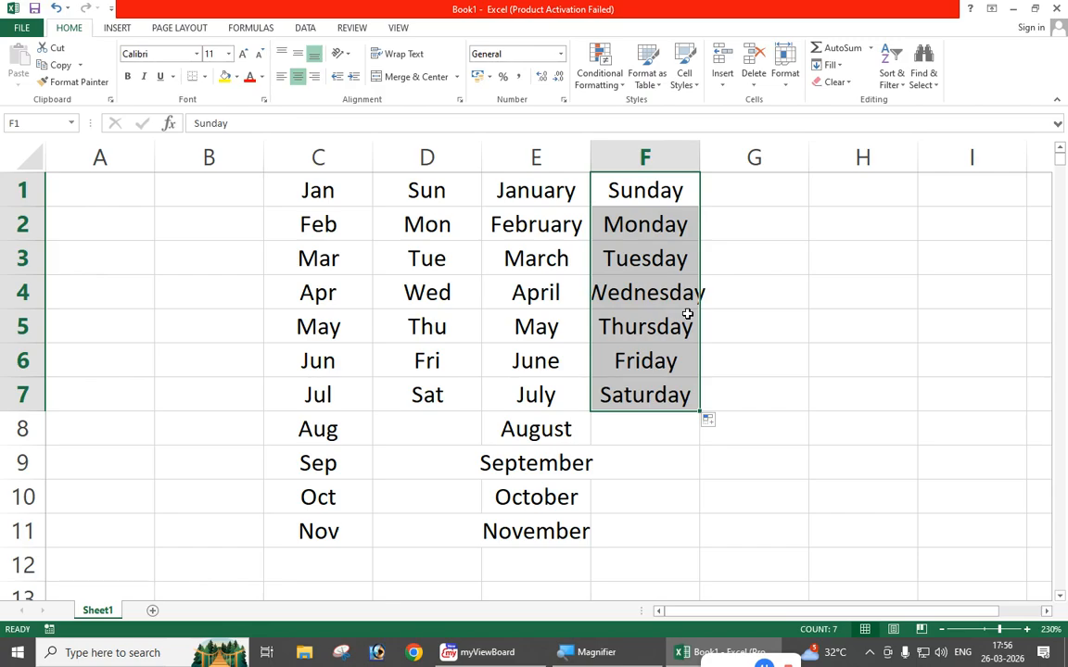
double_click(700, 158)
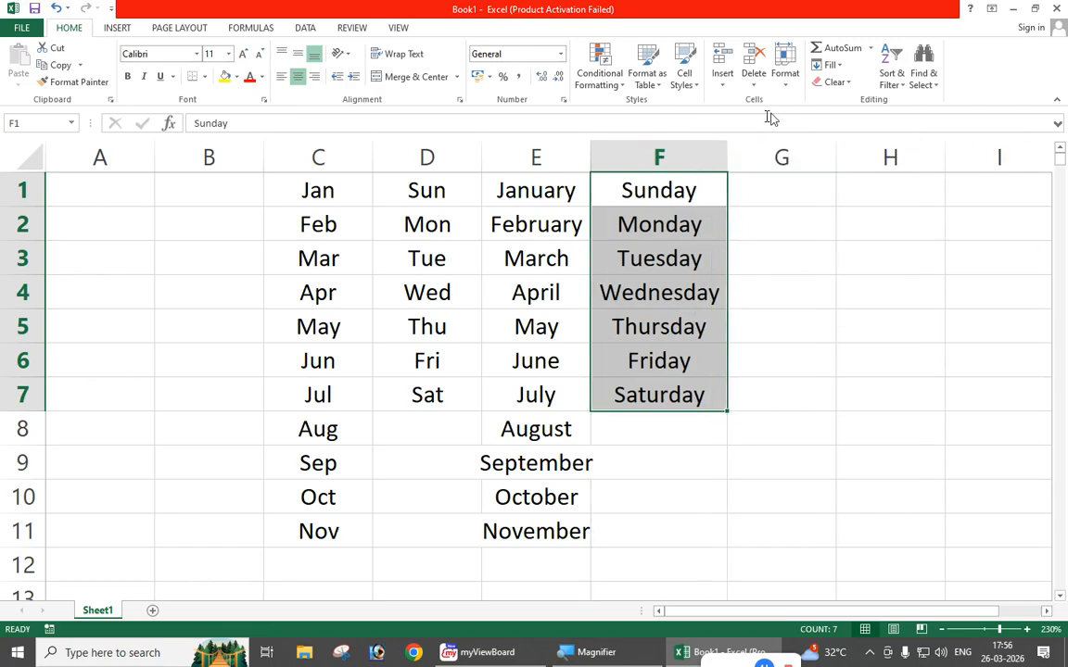
left_click(828, 65)
left_click(746, 310)
left_click(677, 306)
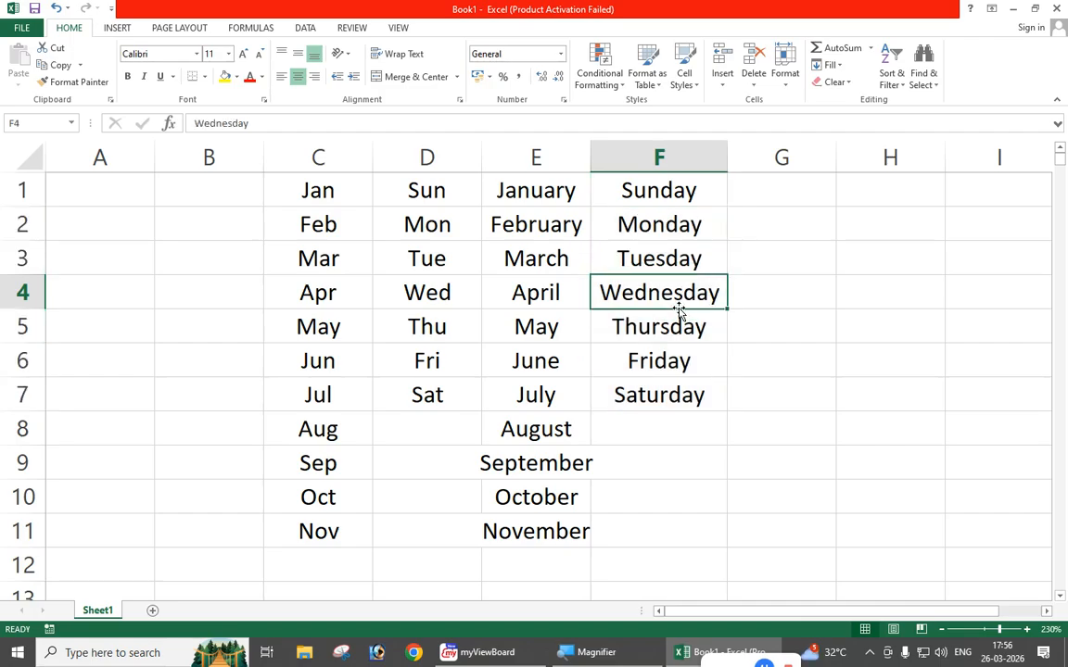
left_click(642, 202)
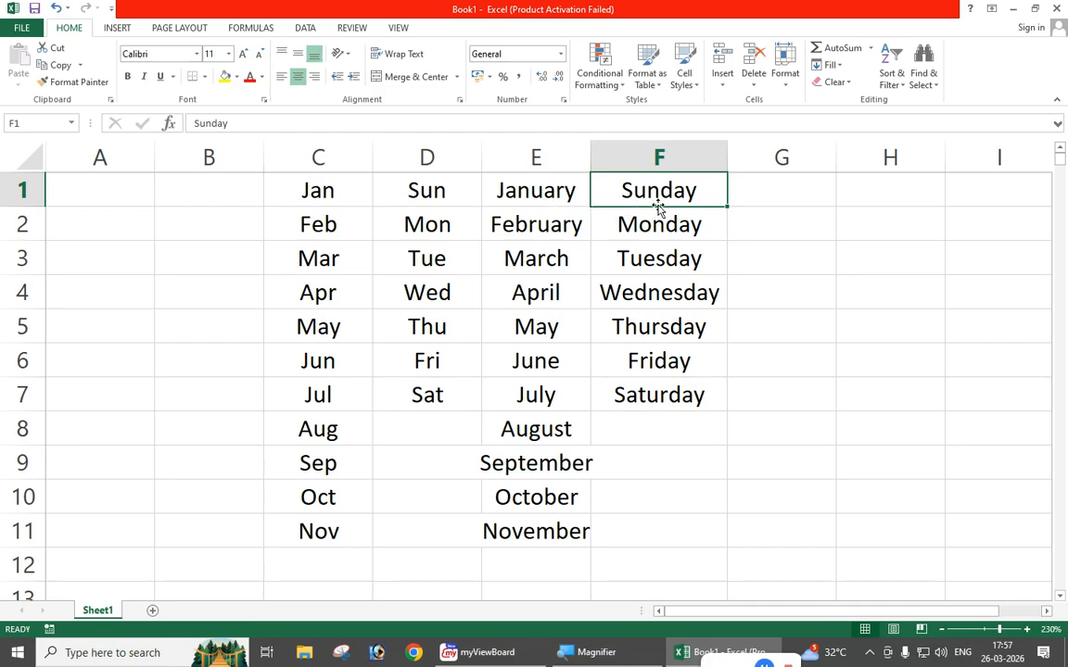
- Continue the weekday names from Saturday in F7 down to F11 with the fill handle
left_click(675, 401)
left_click_drag(728, 415, 722, 544)
left_click(813, 460)
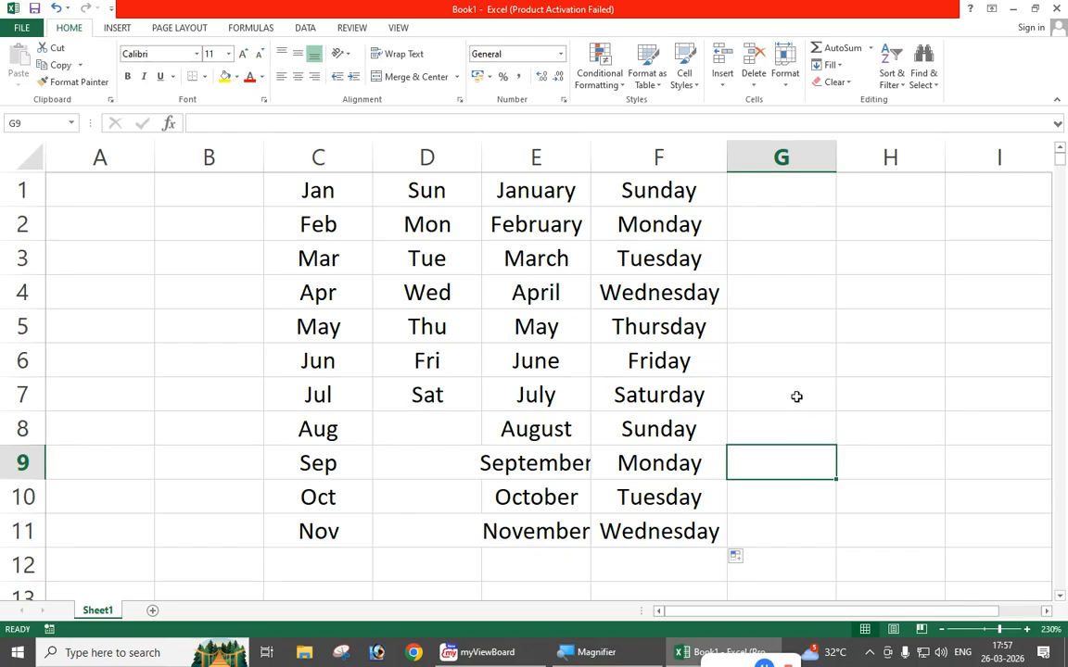
left_click(760, 364)
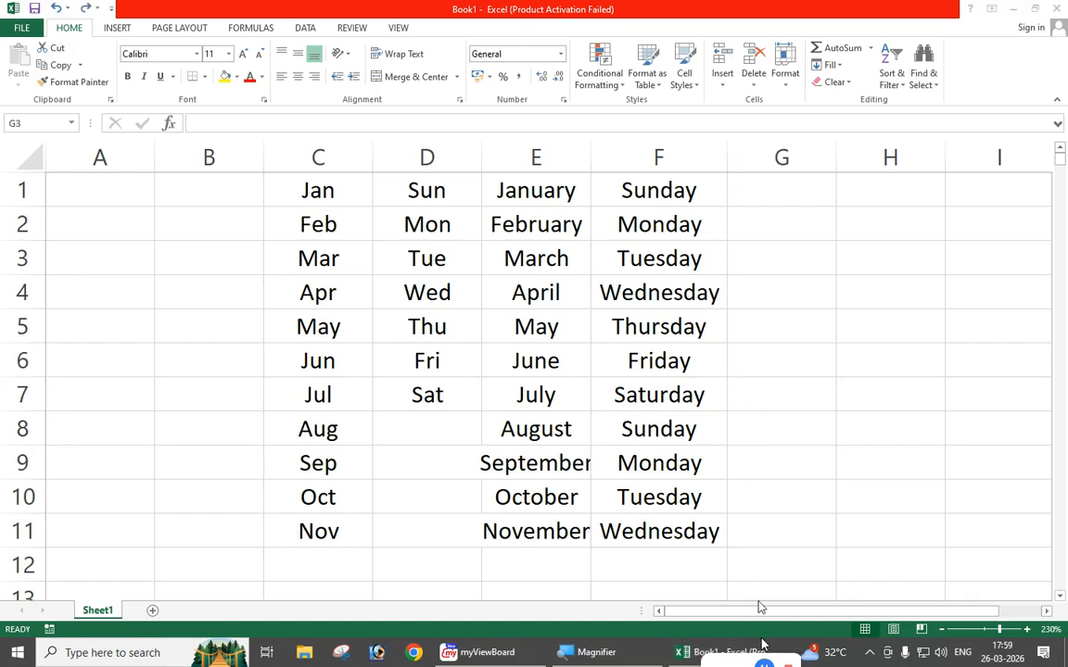
left_click(835, 68)
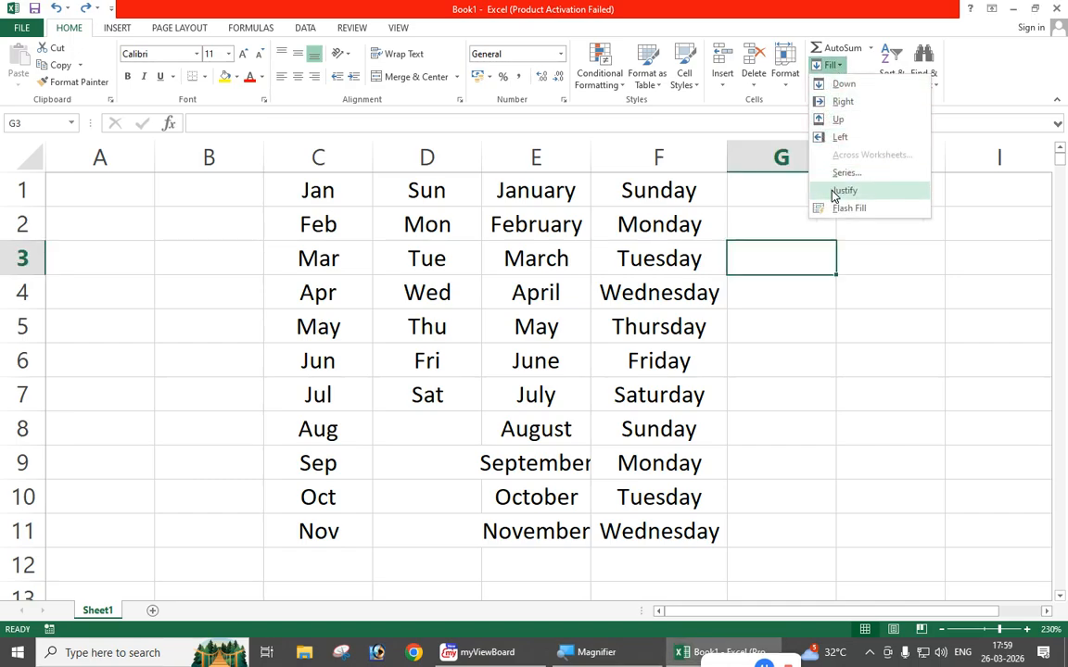
left_click(793, 333)
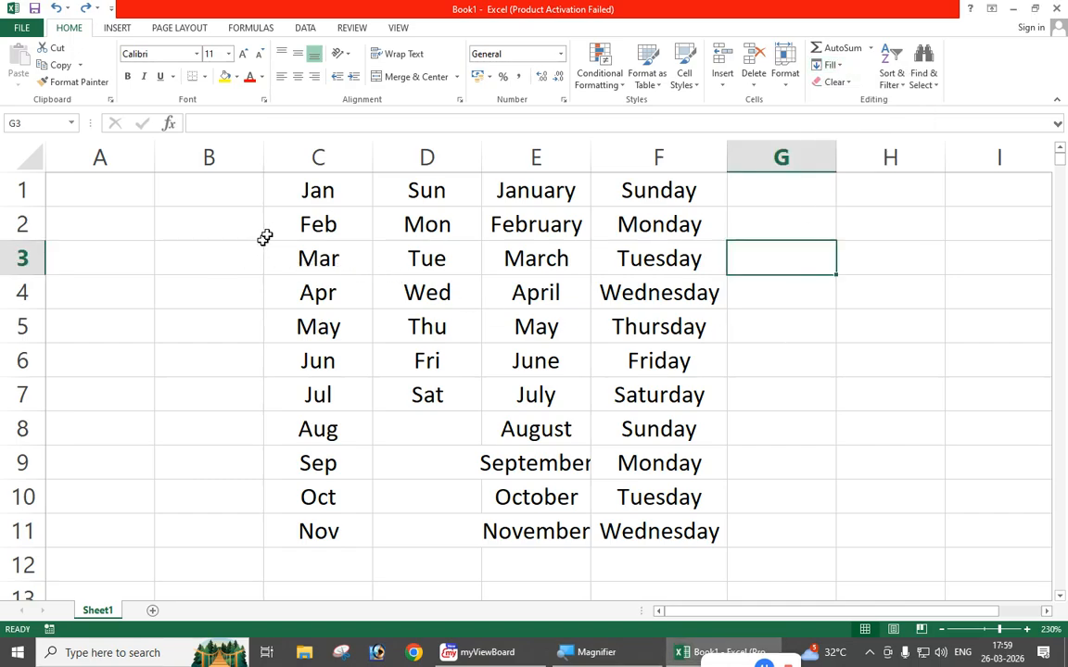
- Delete columns C to F with all their month and weekday names
left_click_drag(289, 157, 676, 158)
right_click(679, 156)
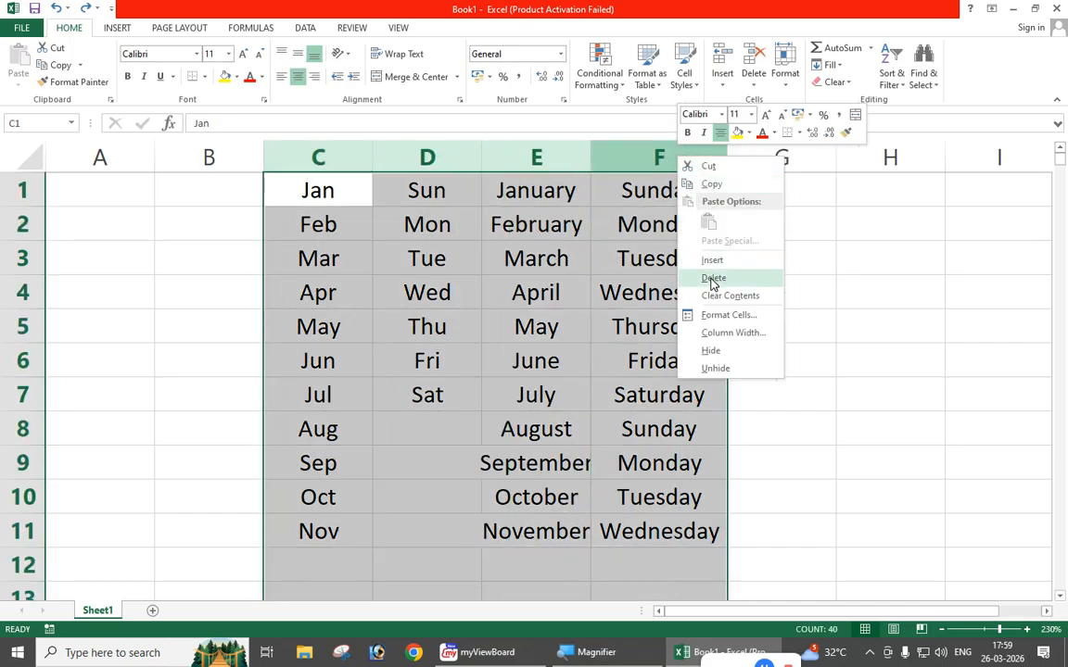
left_click(712, 279)
- Enter the text "I have three pens" in C3
left_click(343, 260)
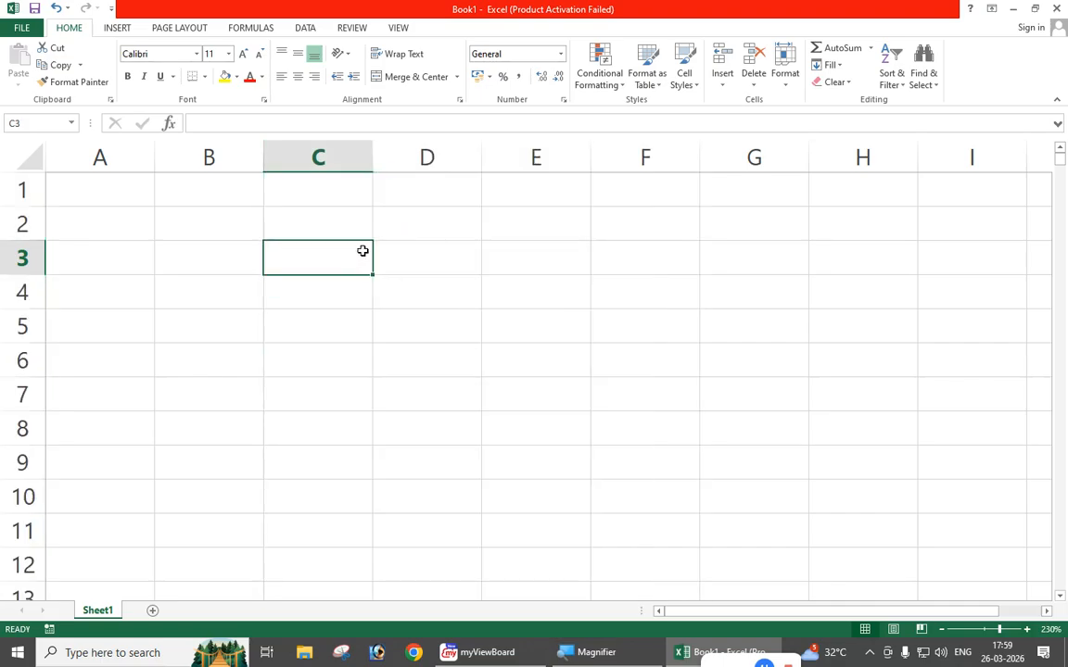
type("I ha")
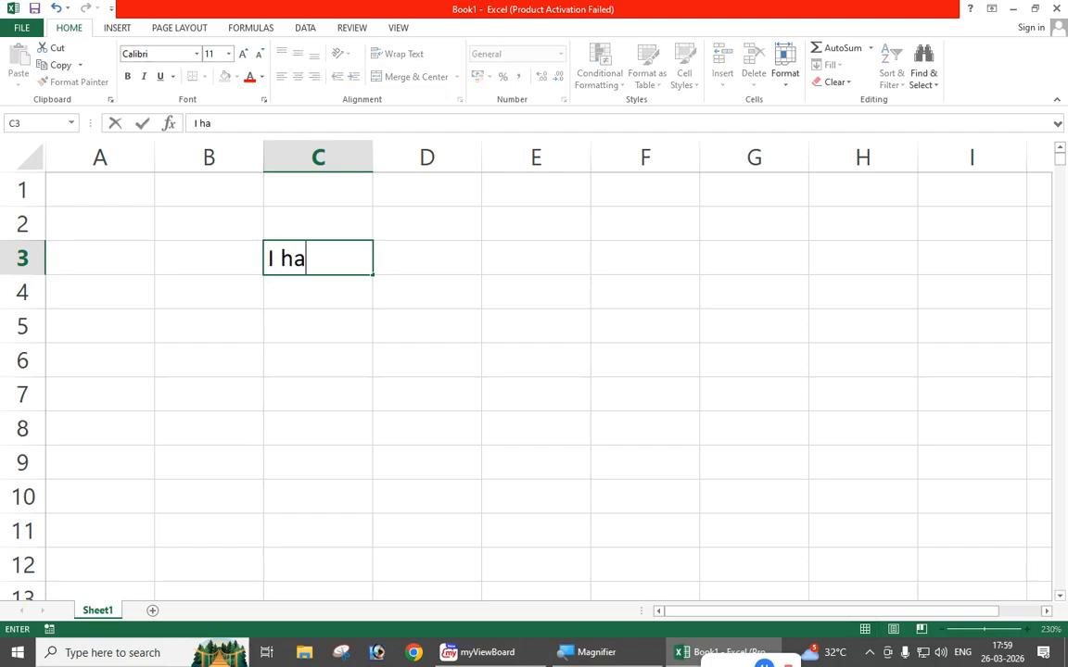
type("ve th")
type("ree")
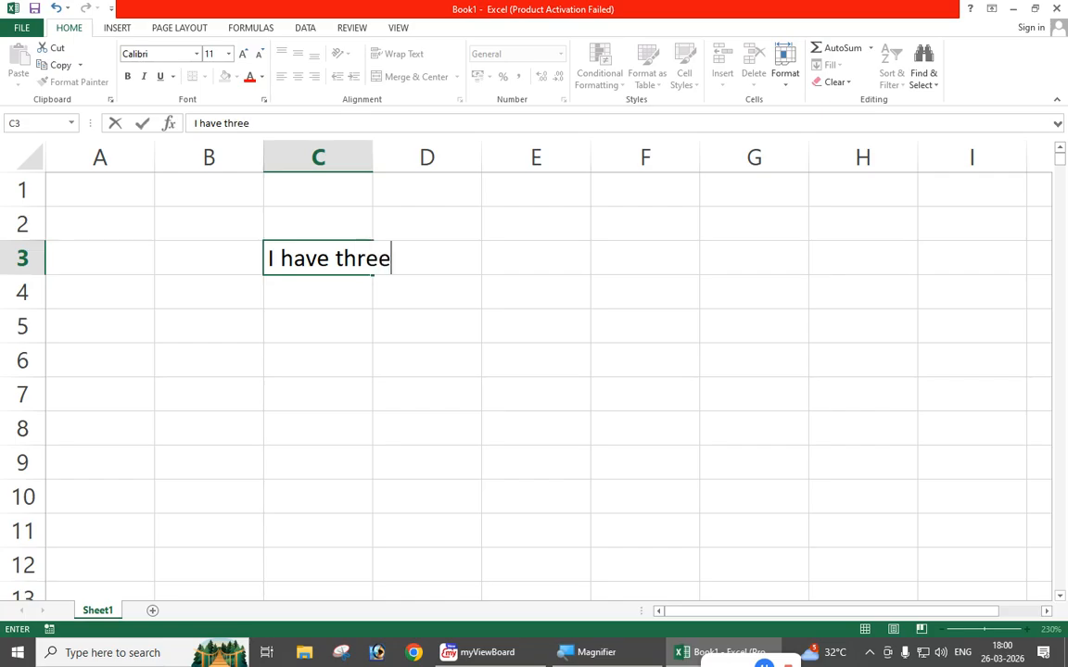
type(" pens")
key("Return")
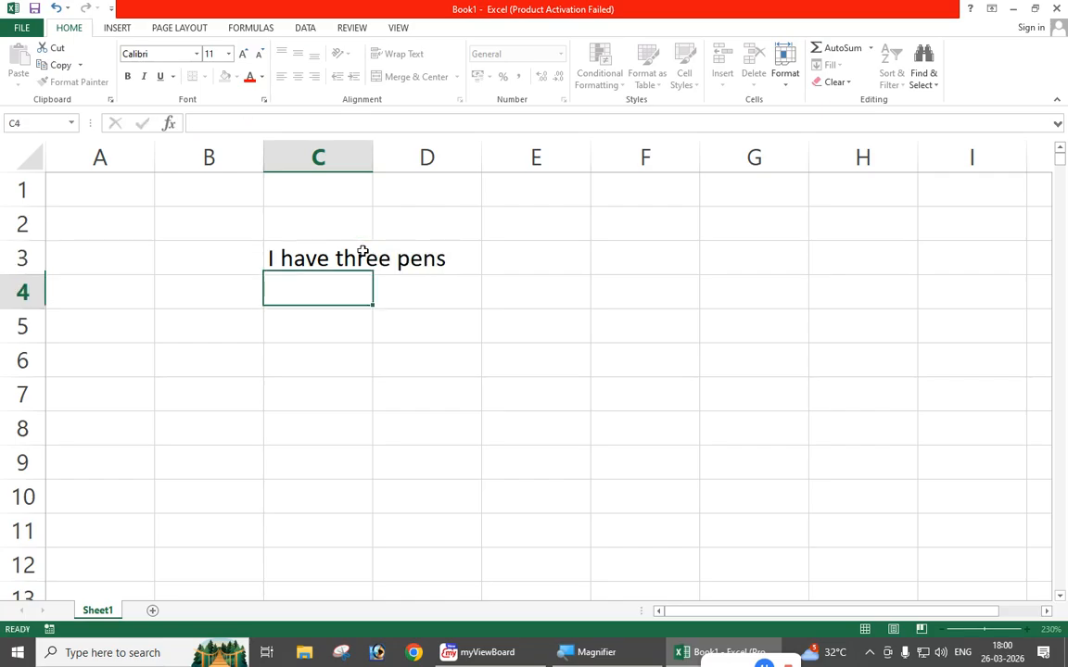
- Add a full stop to the end of the sentence in C3
left_click(363, 252)
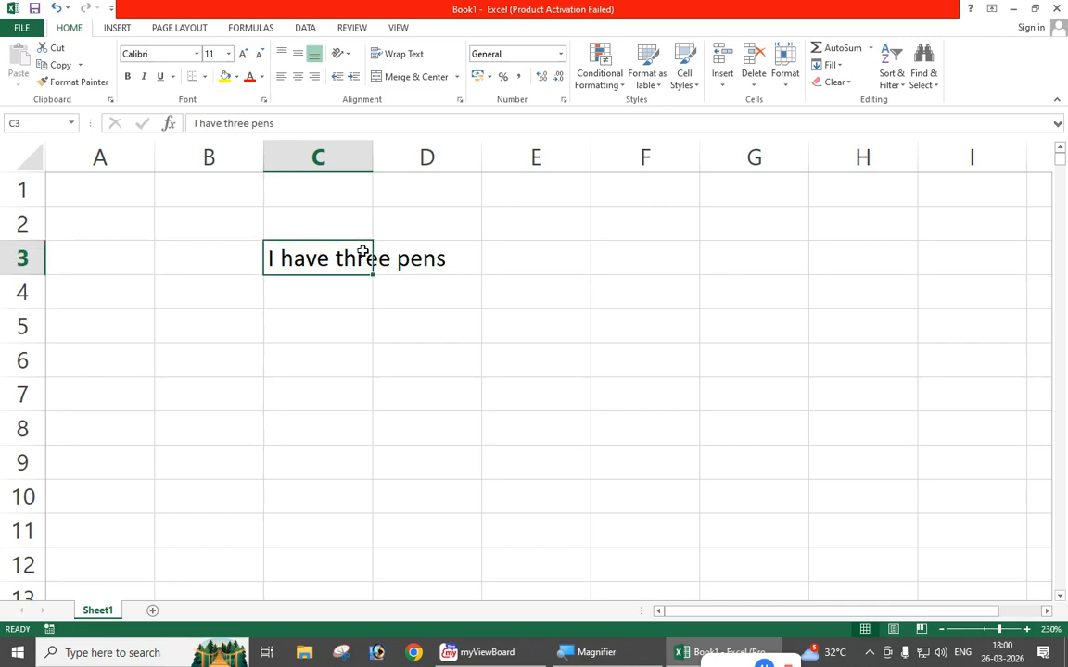
key("F2")
type(".")
key("Return")
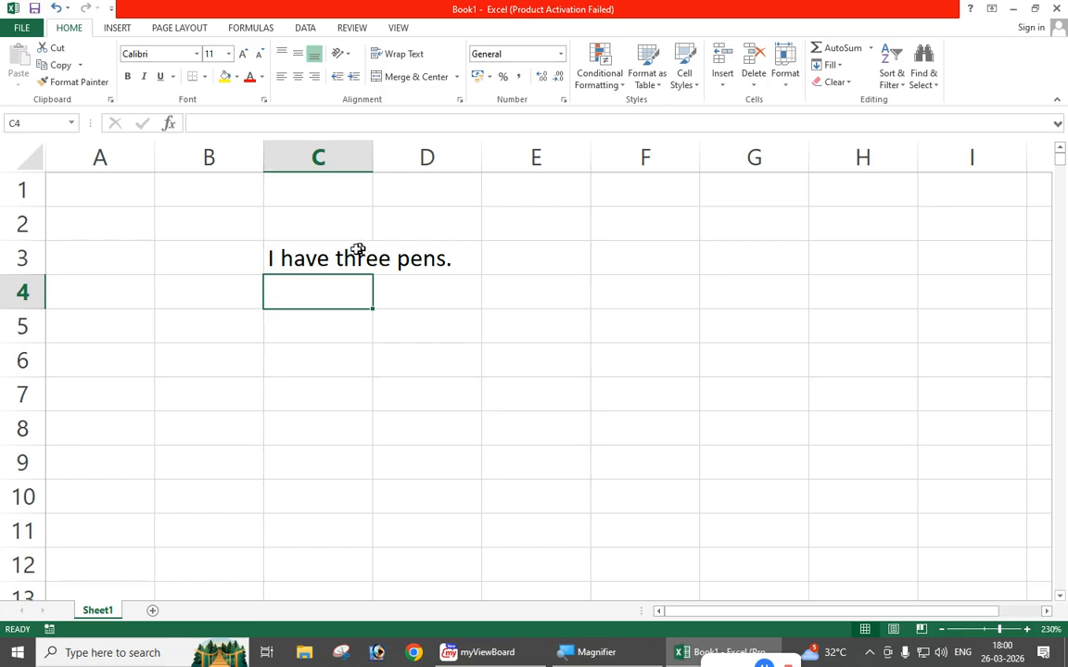
- Apply Fill Justify to the sentence in C3, letting the text extend into the cells below
left_click(340, 261)
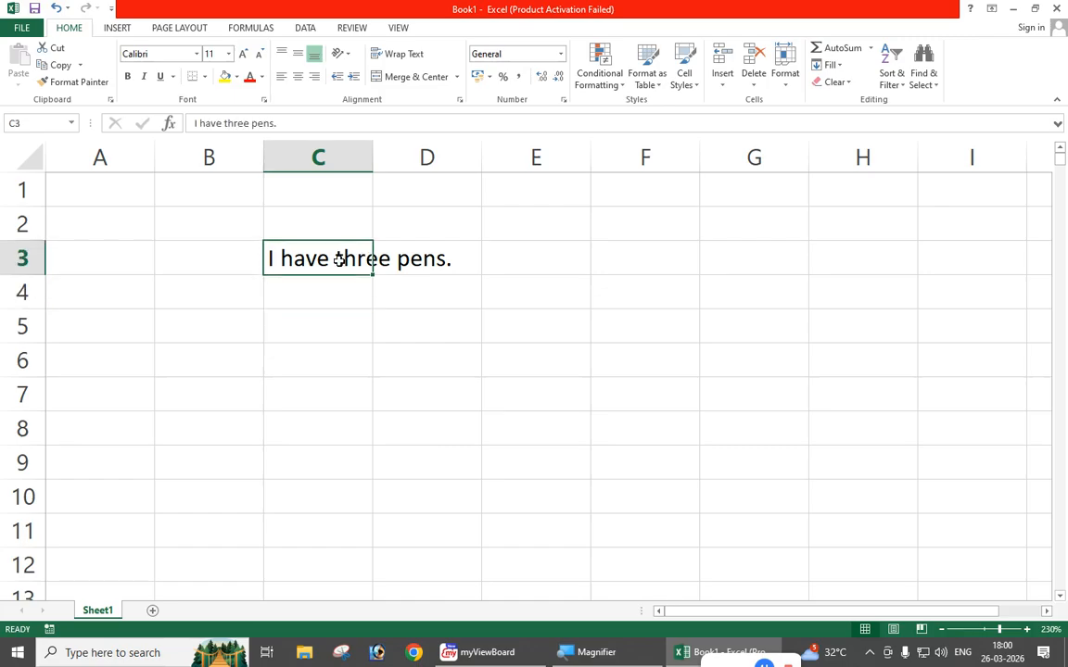
left_click(827, 65)
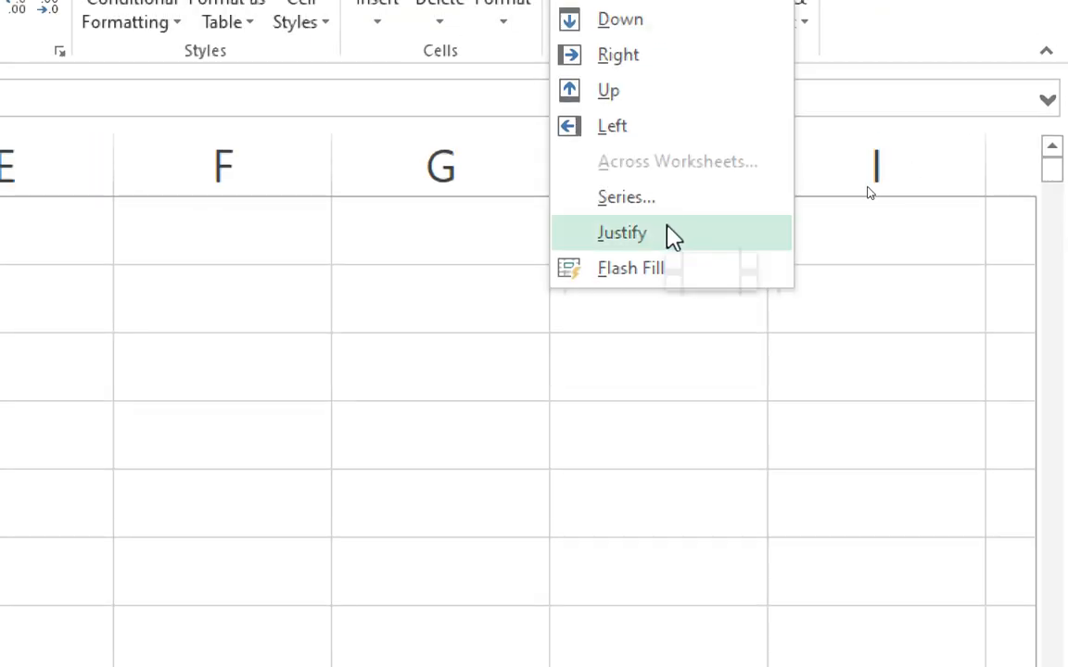
left_click(868, 190)
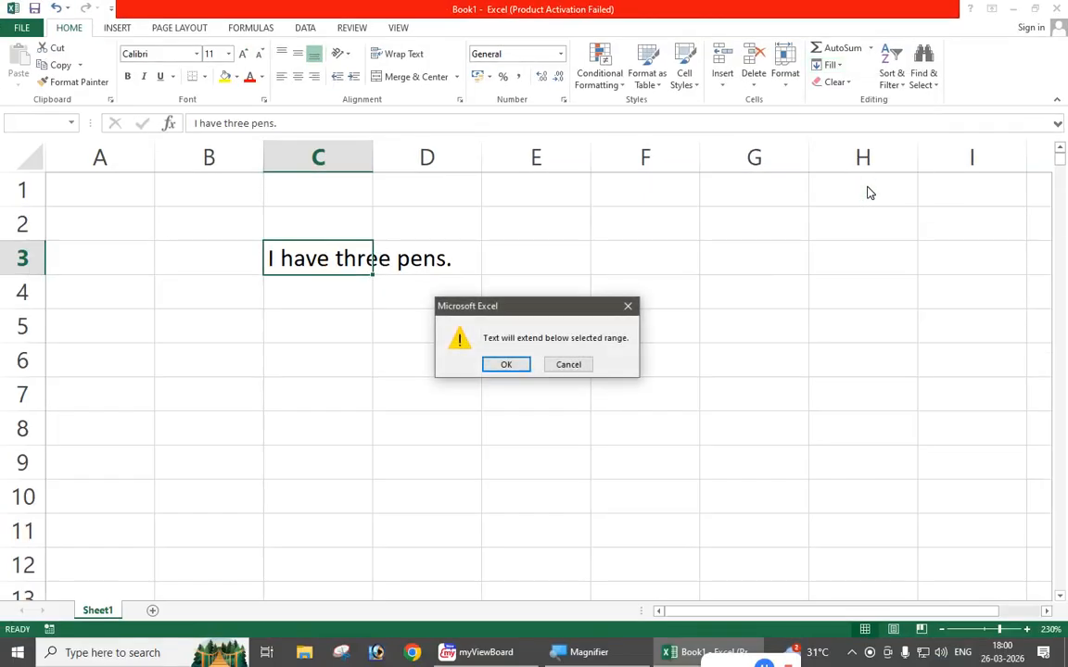
left_click_drag(529, 308, 473, 316)
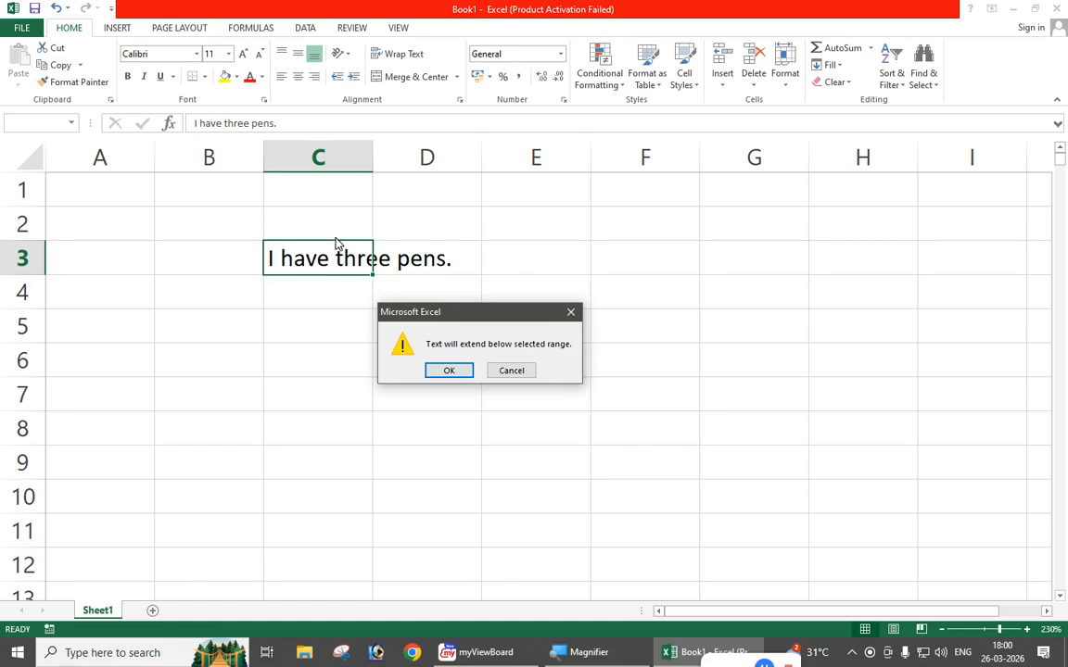
left_click(442, 371)
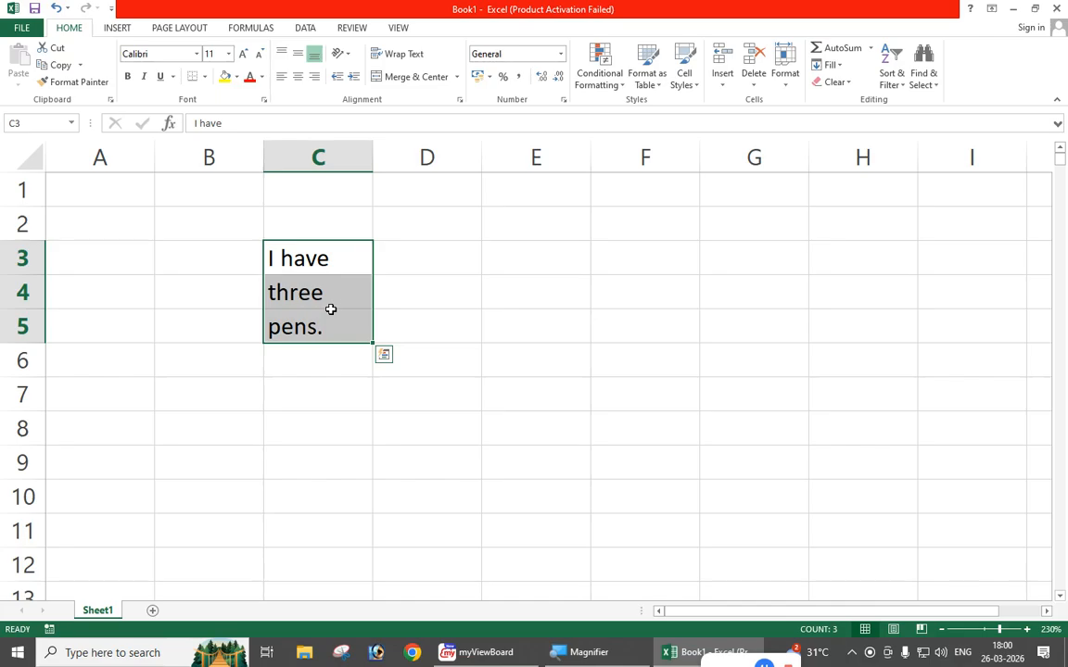
- Clear the justified text from C3:C5
left_click_drag(326, 264, 323, 323)
key("Delete")
left_click(495, 242)
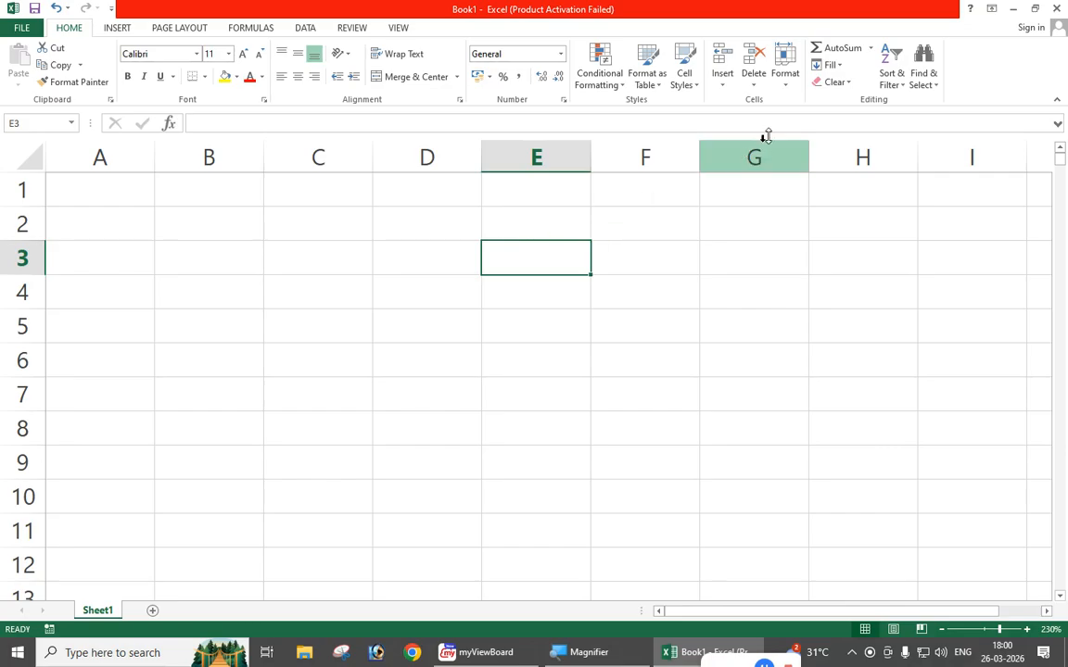
- Enter the weekday abbreviation "Sun" in cell C1
left_click(831, 67)
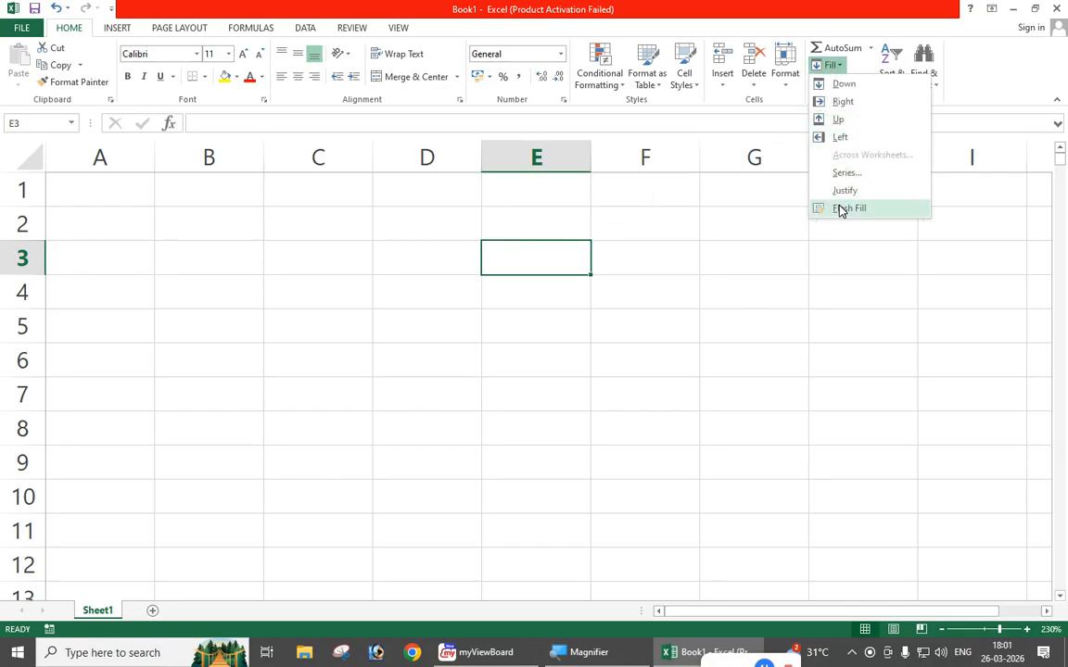
left_click(468, 209)
left_click(331, 183)
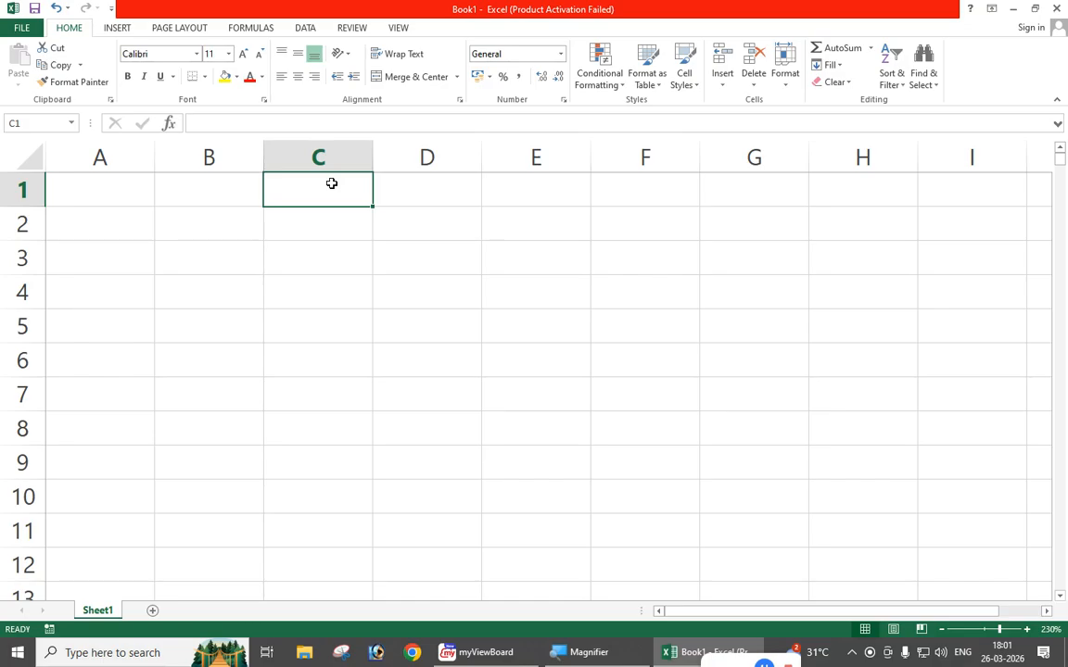
type("Sun")
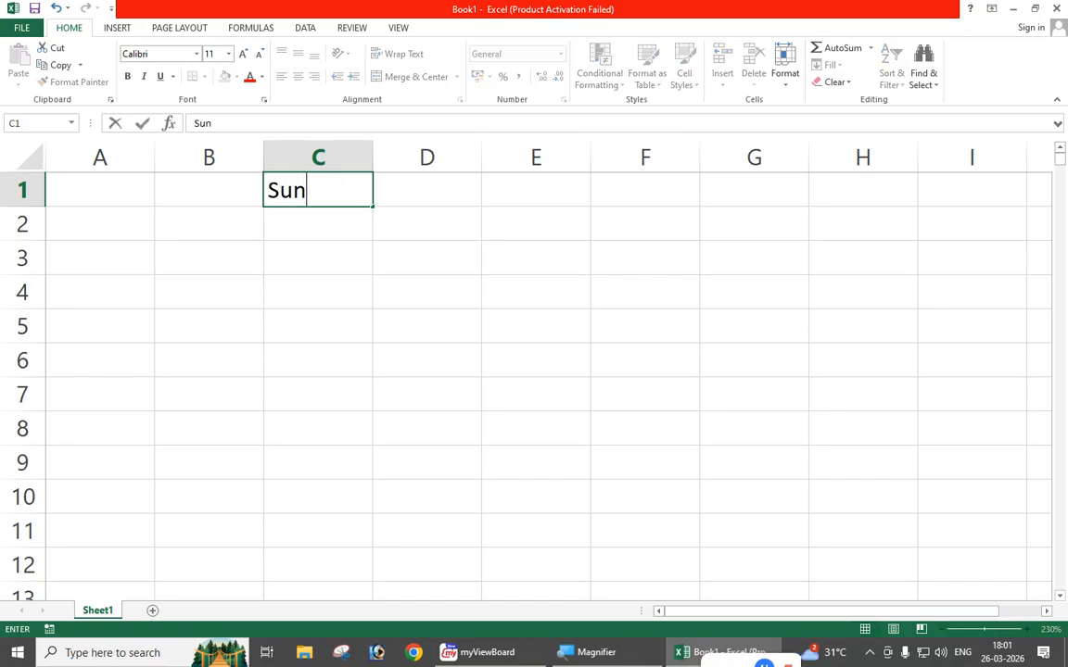
key("Return")
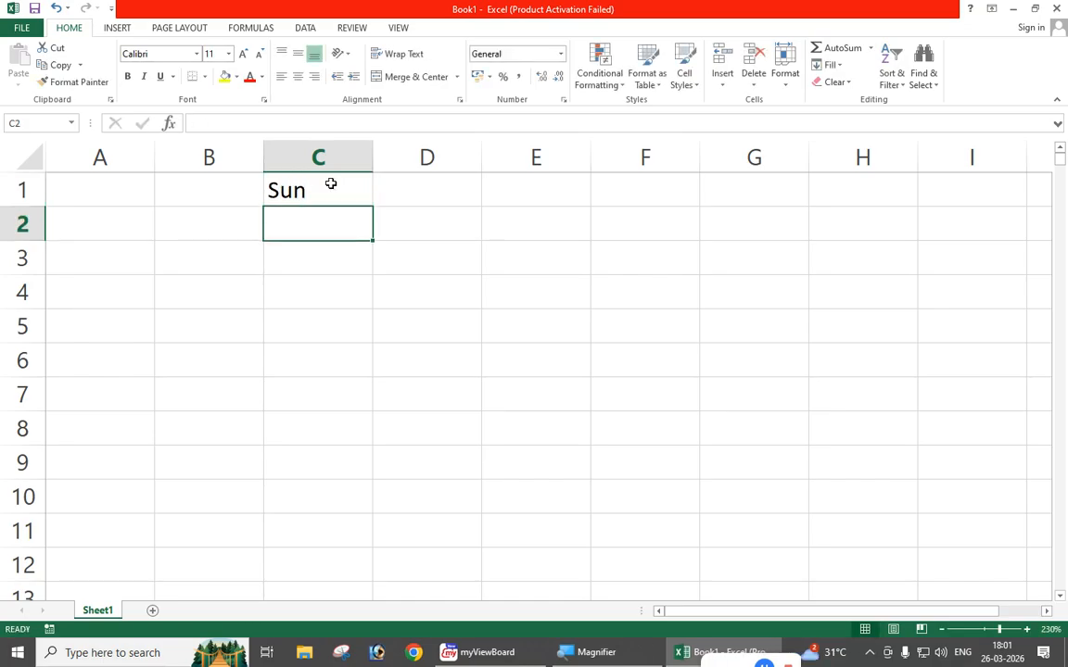
- Try to Flash Fill the range C1:C9 from the "Sun" entry in C1
left_click_drag(331, 183, 343, 432)
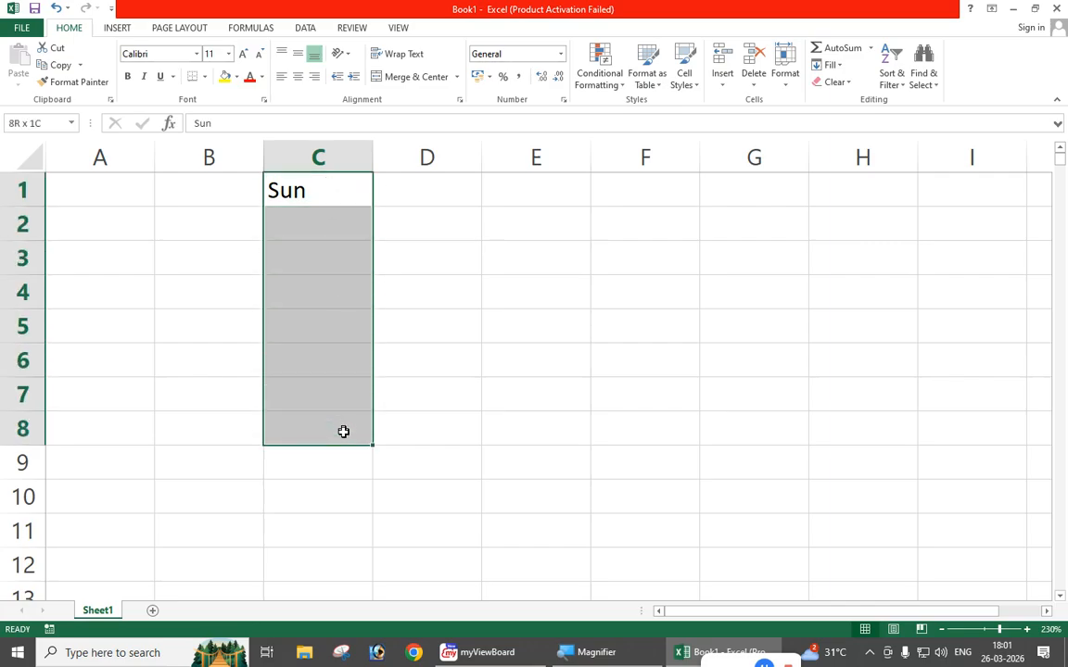
left_click(342, 434)
left_click_drag(327, 190, 329, 455)
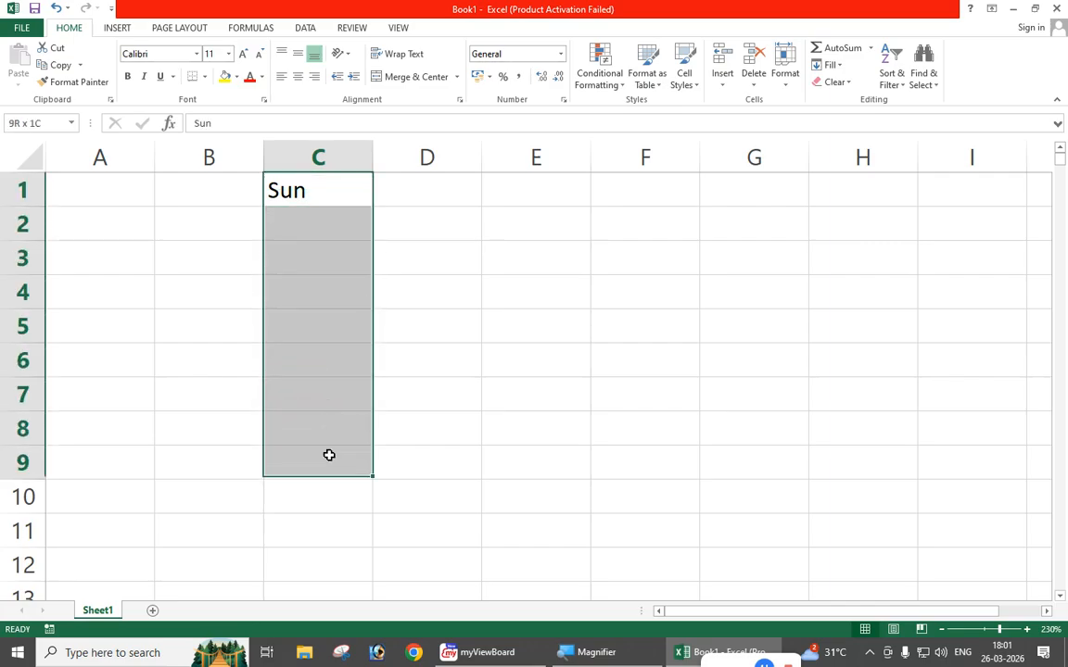
left_click(830, 66)
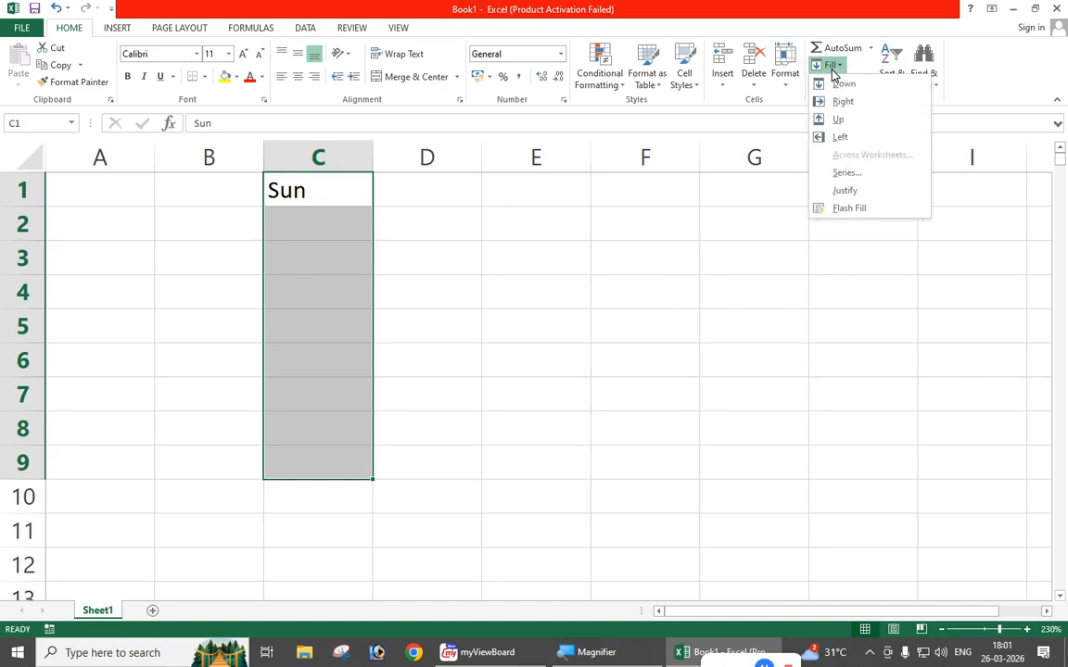
left_click(846, 210)
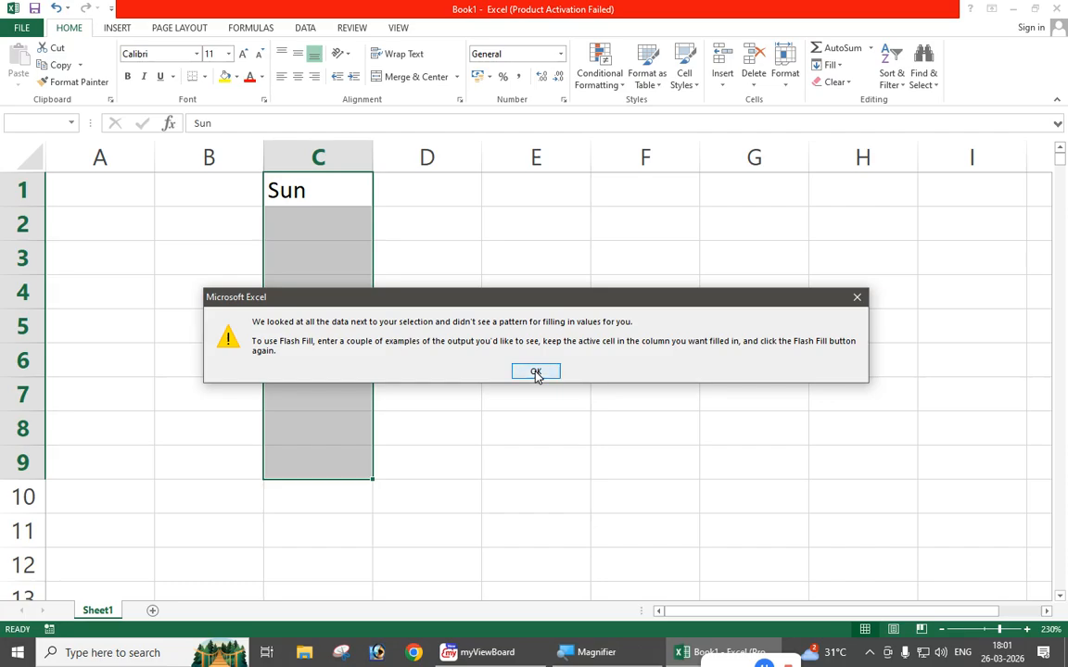
left_click(535, 372)
left_click(421, 281)
- Try Flash Fill again on the shorter range C1:C4, starting from "Sun"
left_click(306, 202)
left_click_drag(305, 206, 321, 283)
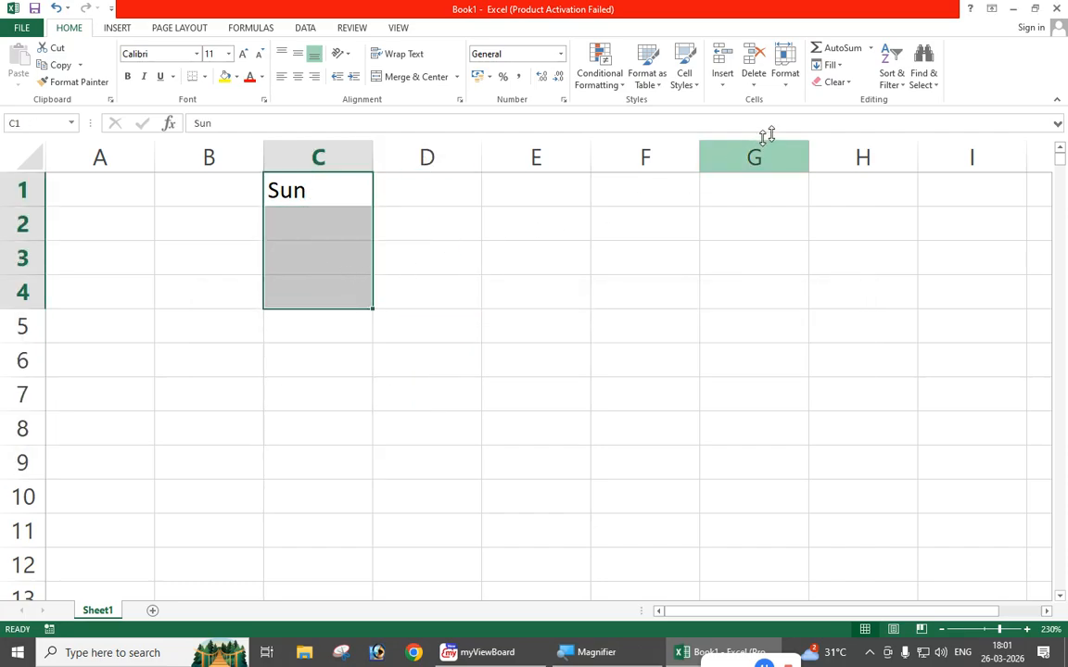
left_click(828, 65)
left_click(839, 210)
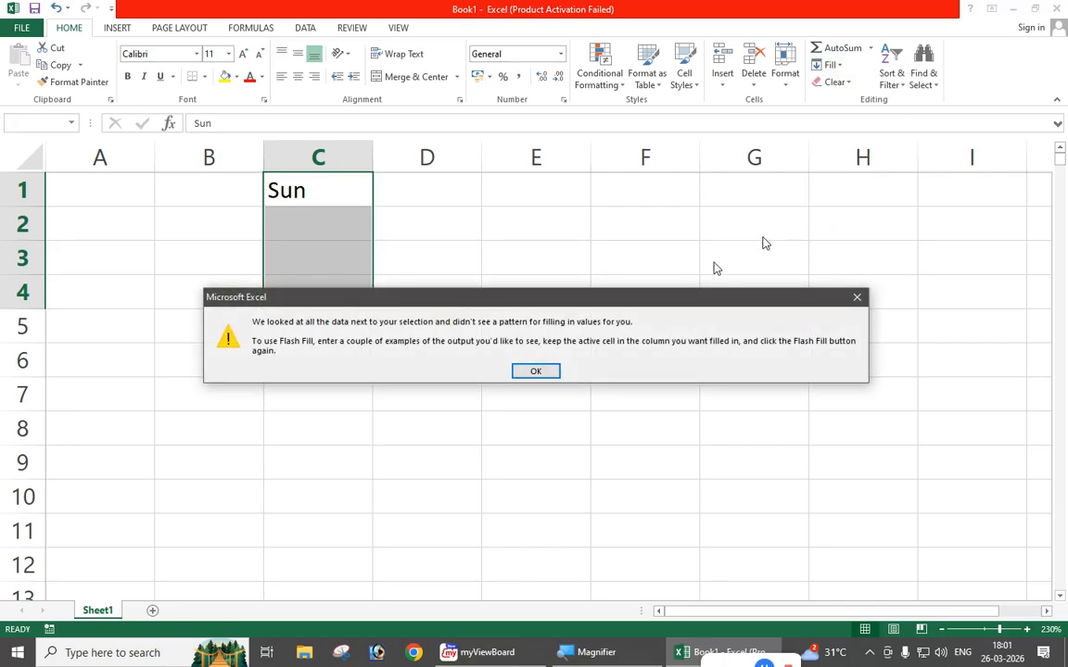
left_click(526, 378)
left_click(515, 318)
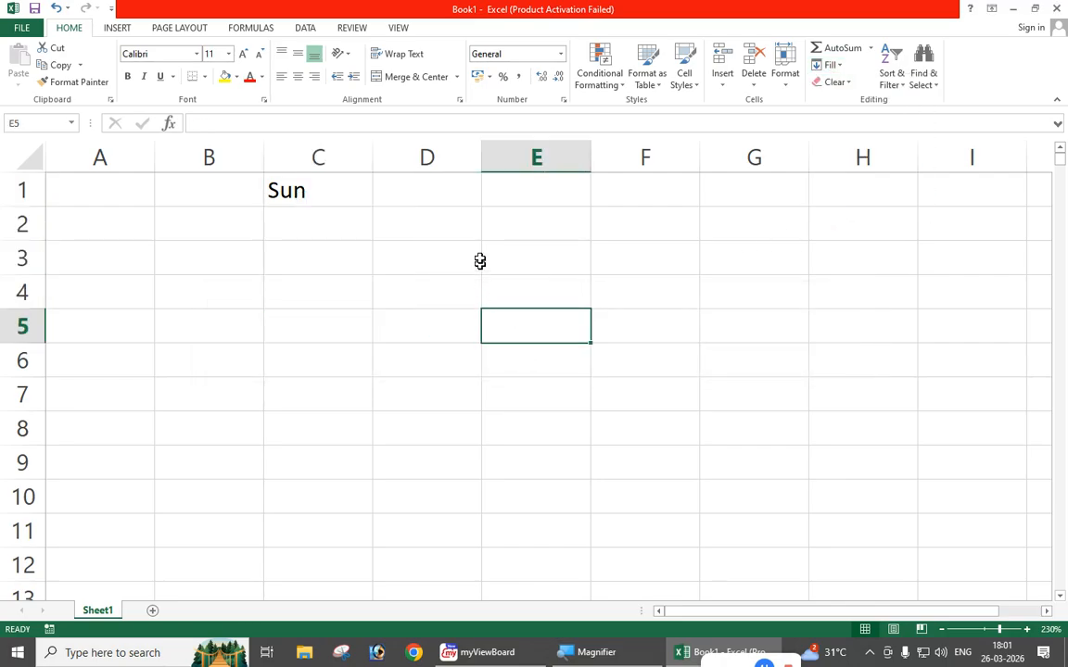
- Extend "Sun" from C1 down to C3 with the fill handle to create a weekday series
left_click_drag(305, 200, 329, 196)
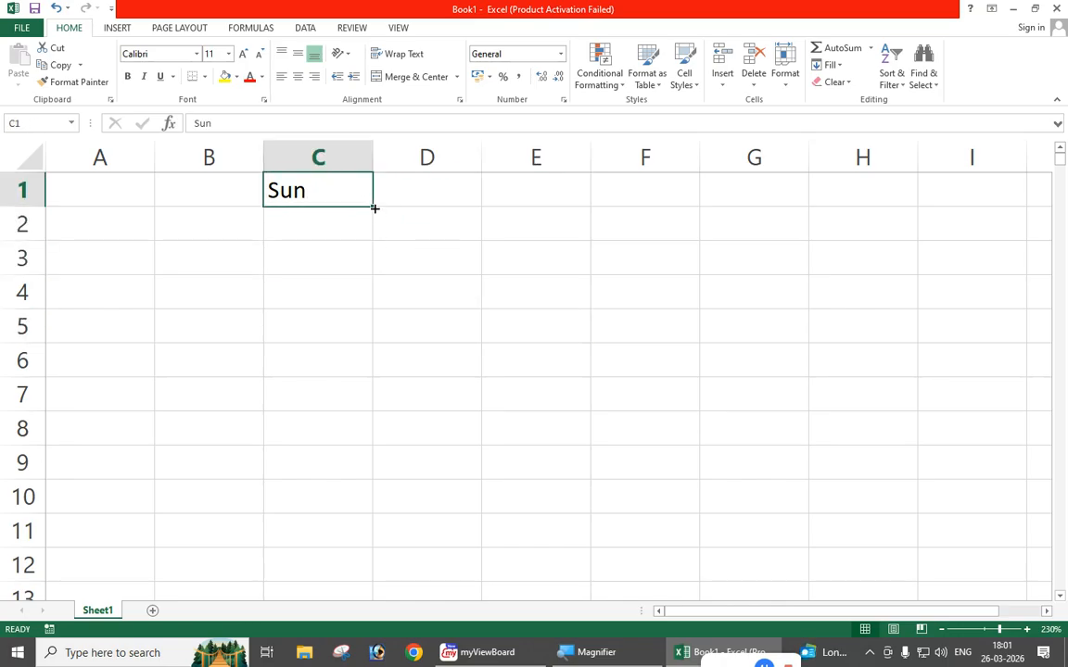
left_click_drag(374, 209, 357, 276)
left_click(391, 265)
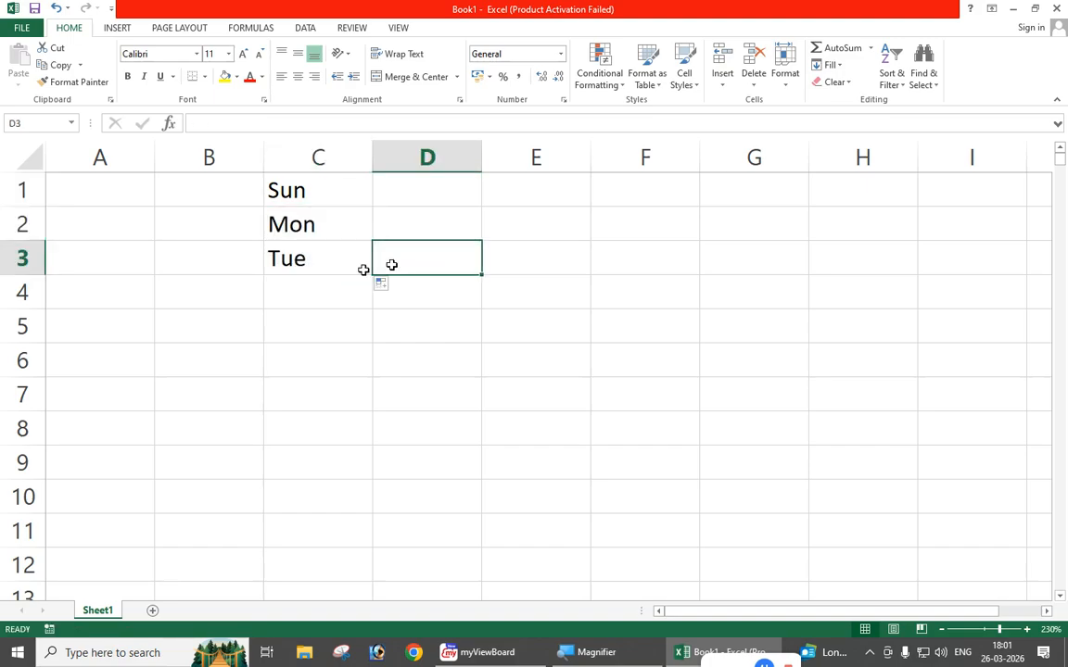
- Try to continue the weekdays with Flash Fill over C3:C7, starting from "Tue"
left_click(307, 259)
left_click_drag(301, 264, 289, 393)
left_click(830, 64)
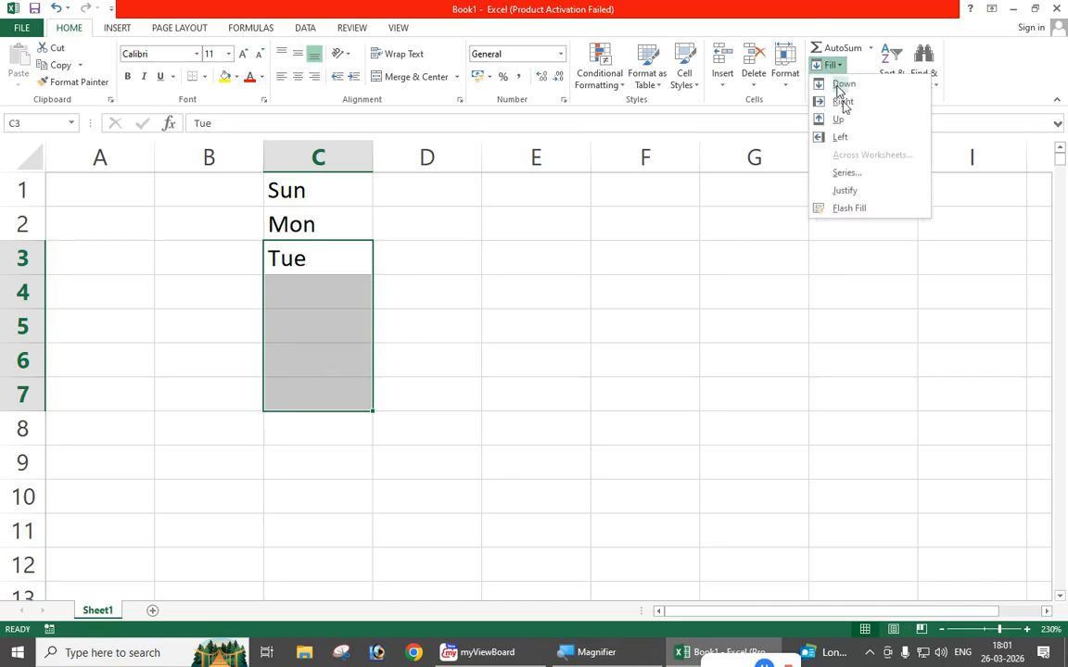
left_click(833, 210)
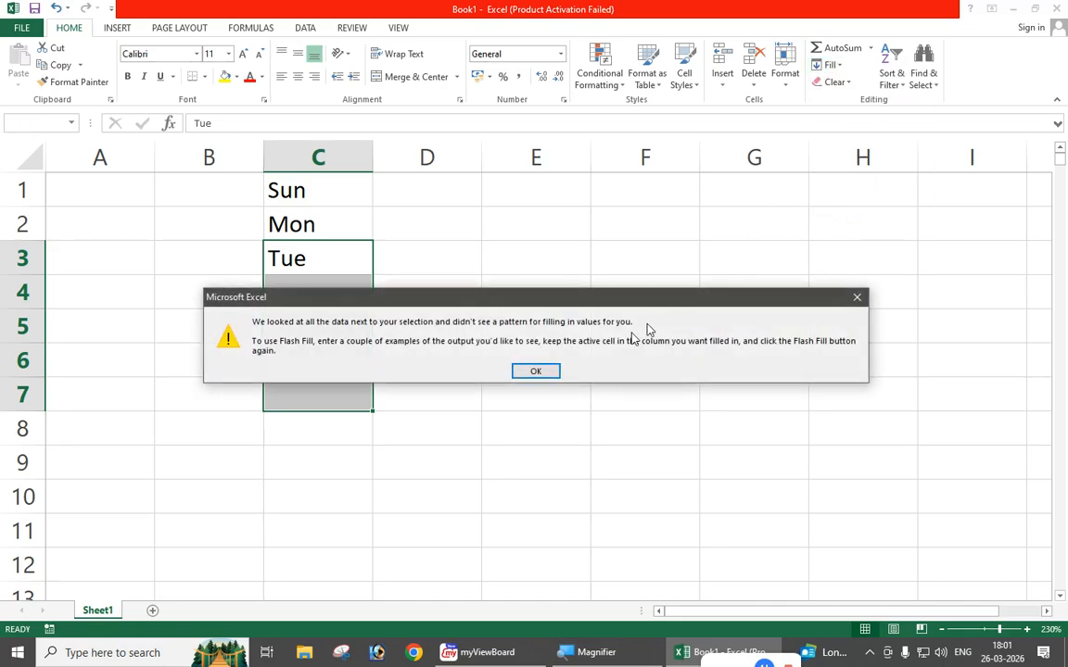
left_click(517, 371)
left_click(419, 297)
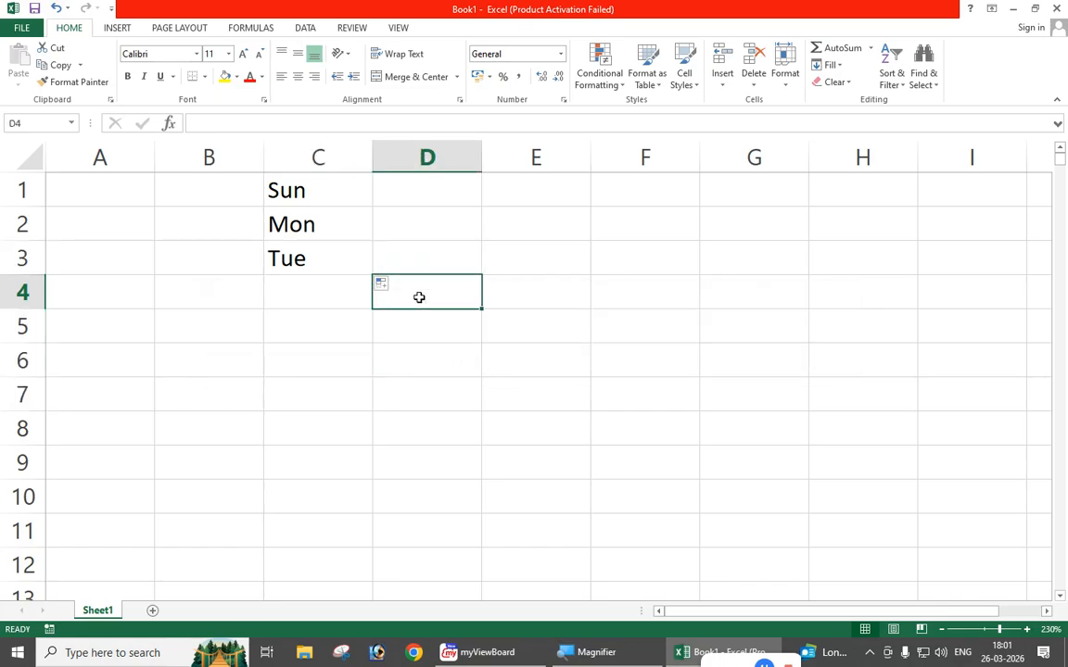
- Undo the recent changes until the table of months and weekdays in columns C to F is restored
key("ctrl+z")
key("ctrl+z")
key("ctrl+z")
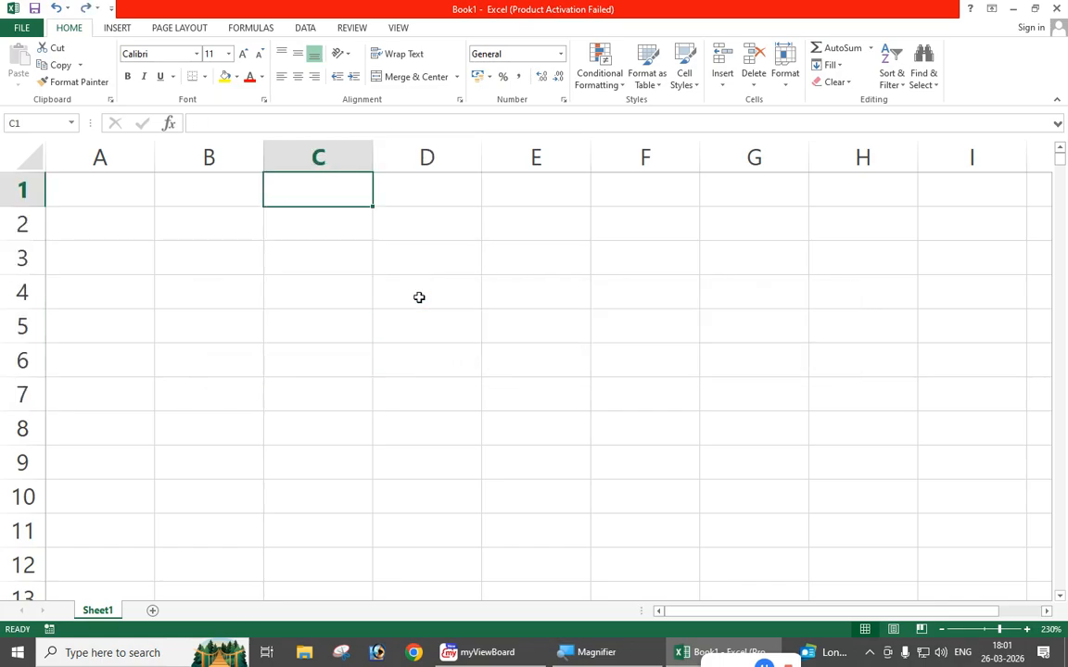
key("ctrl+z")
key("ctrl+z")
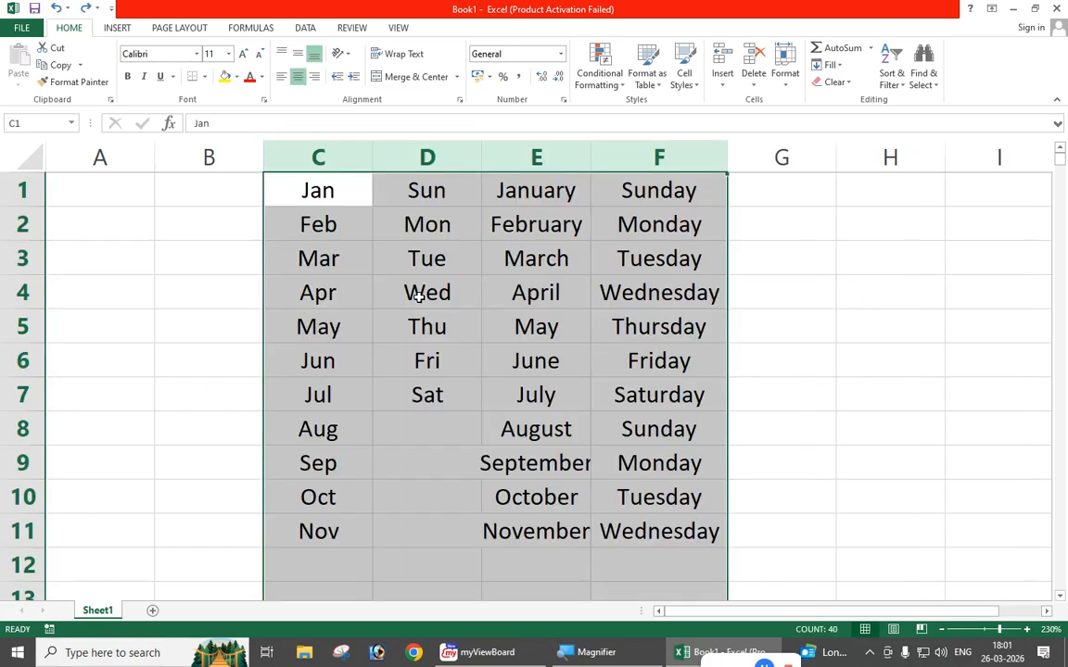
- Flash Fill the empty cells below "Sat" in column D, covering the range D7:D11
left_click(429, 417)
left_click_drag(424, 399, 415, 522)
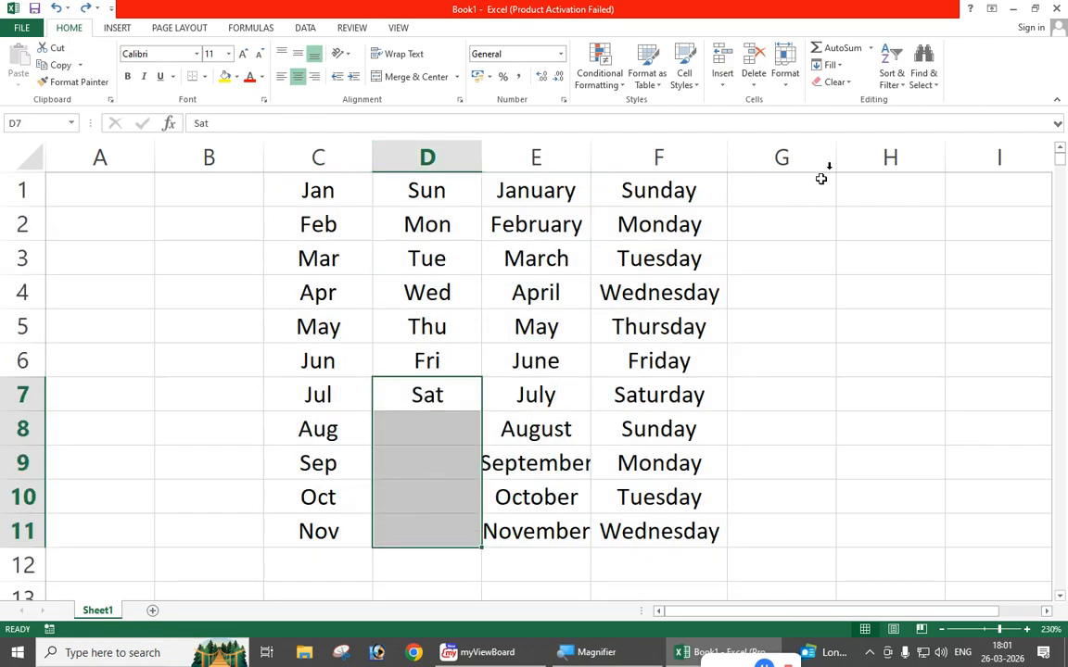
left_click(837, 82)
left_click(834, 82)
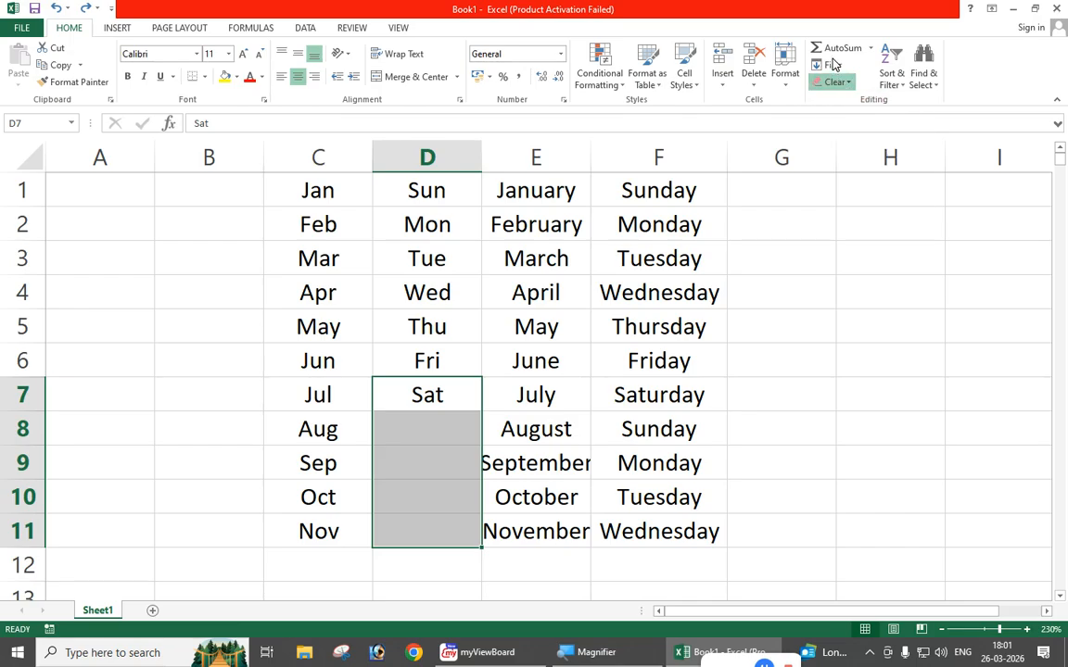
left_click(829, 65)
left_click(849, 209)
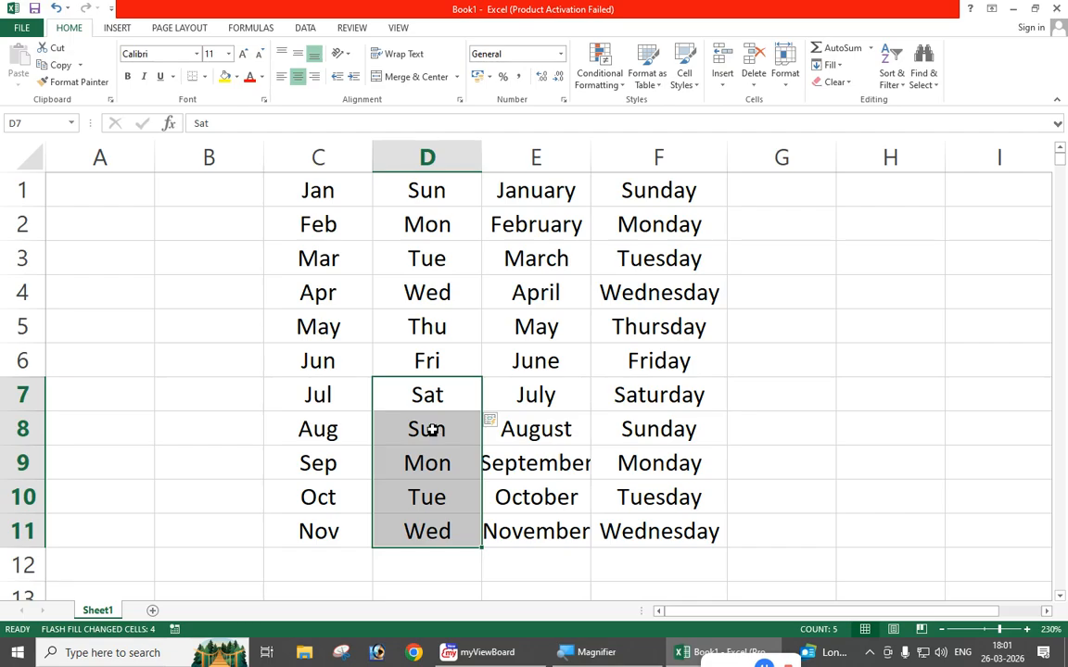
left_click(837, 84)
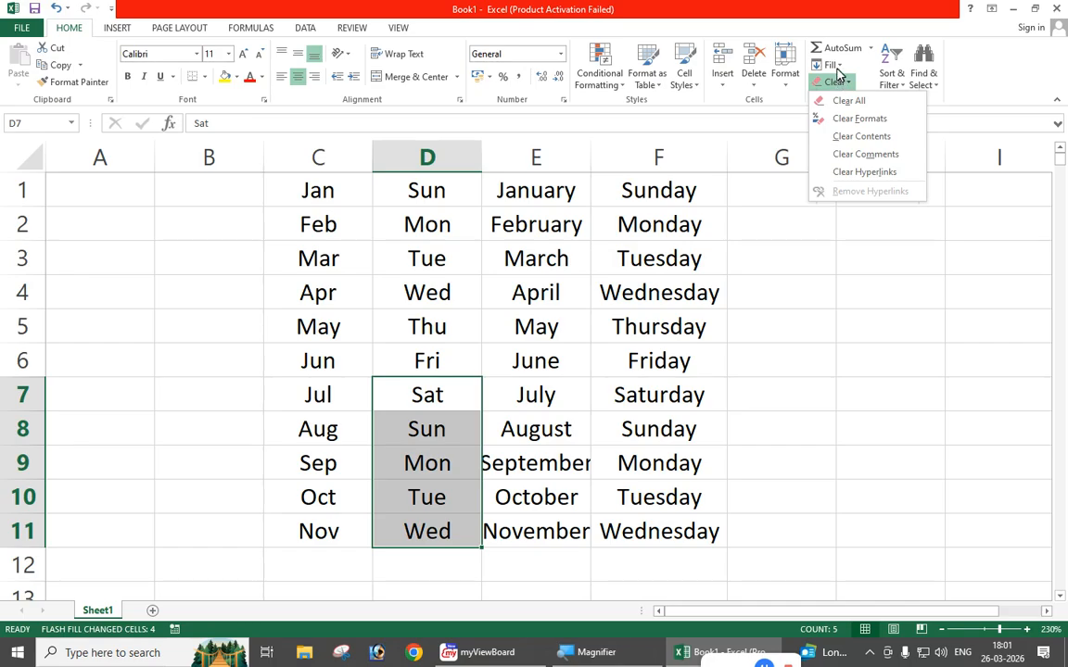
left_click(831, 65)
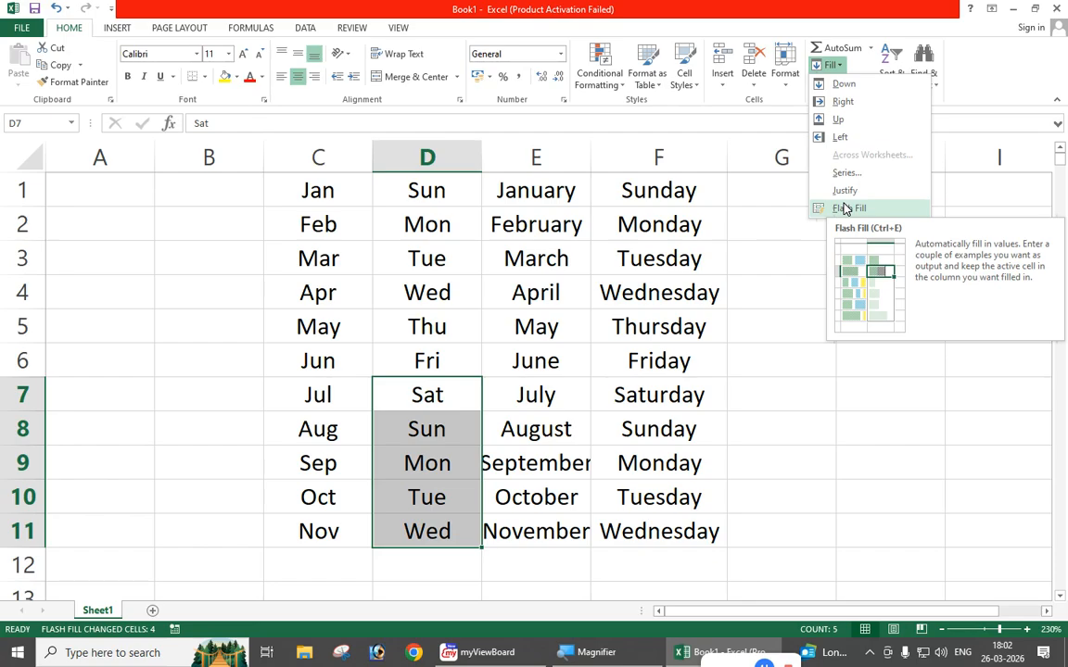
left_click(800, 400)
left_click(795, 400)
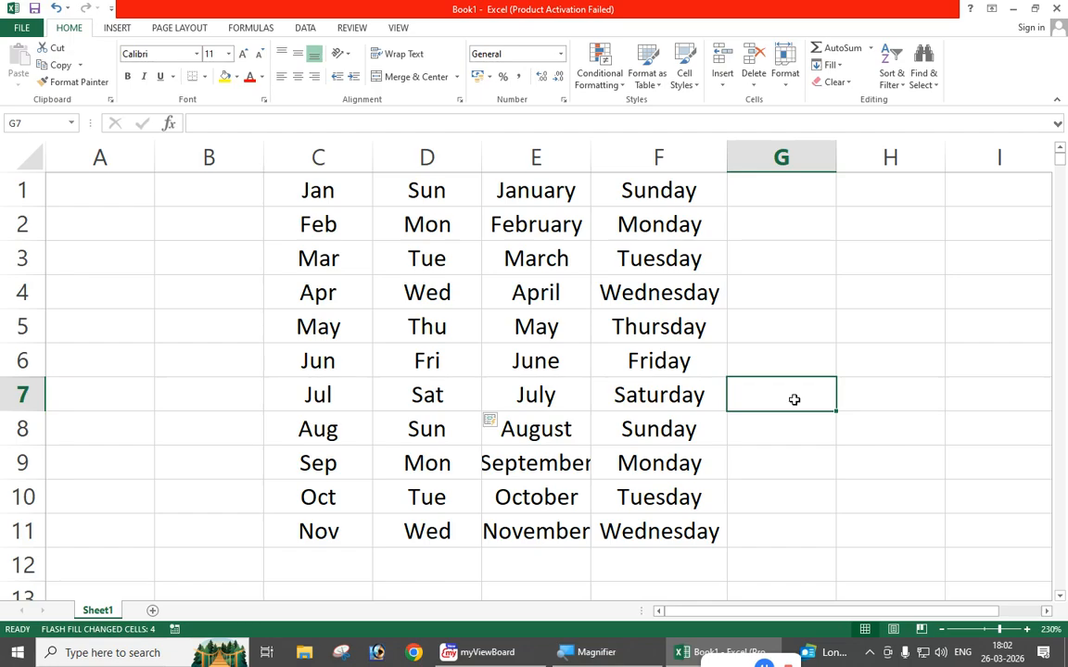
left_click(808, 349)
left_click(832, 65)
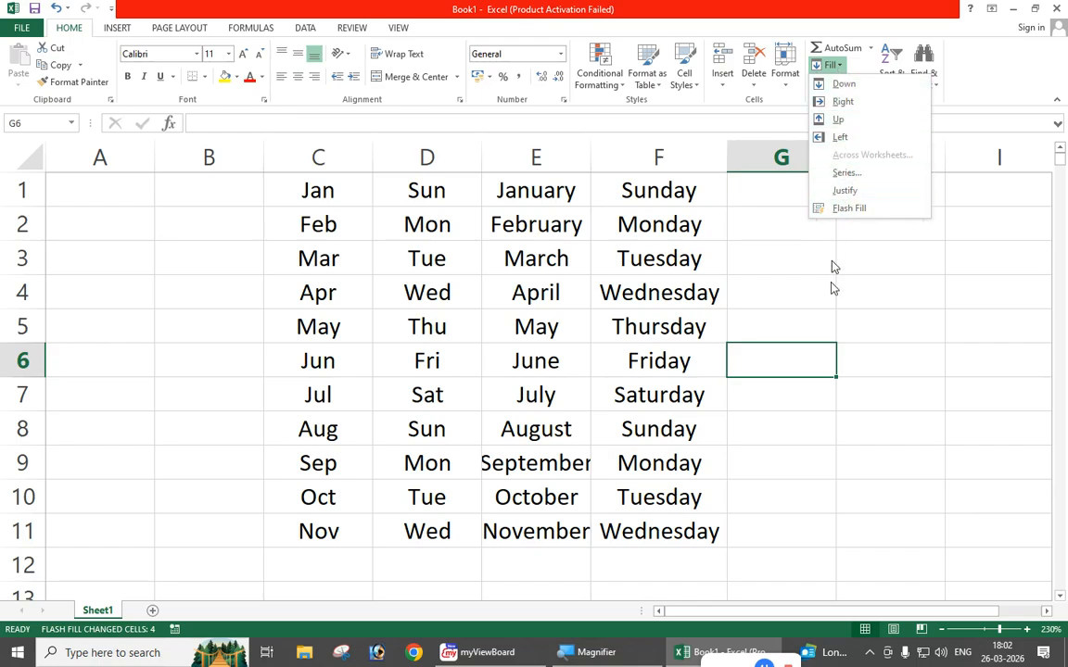
left_click(818, 331)
left_click(794, 319)
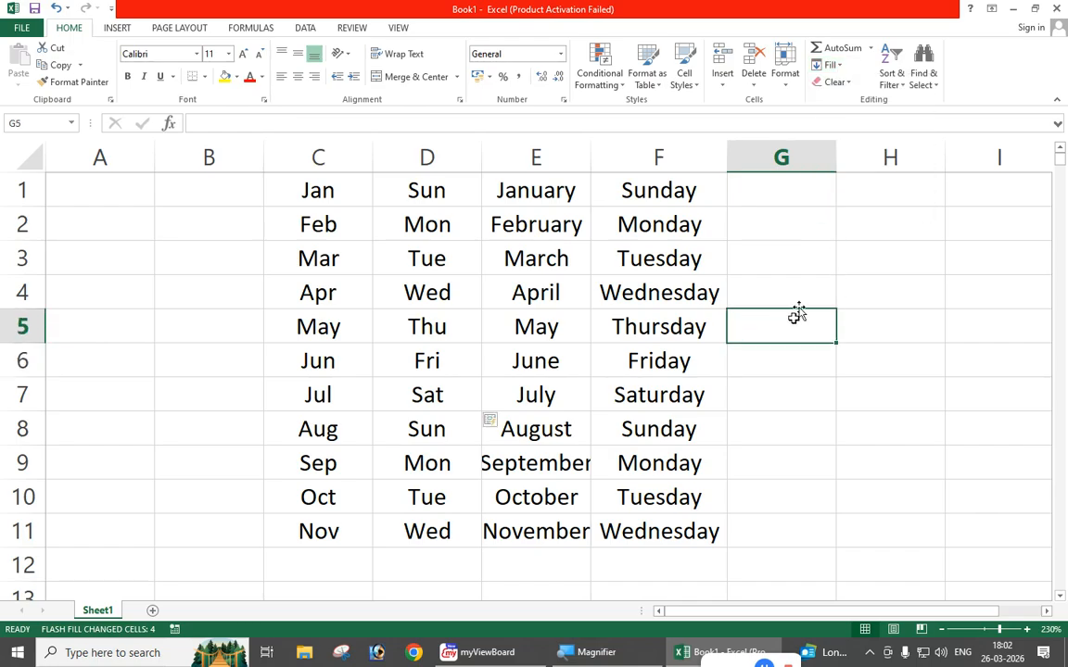